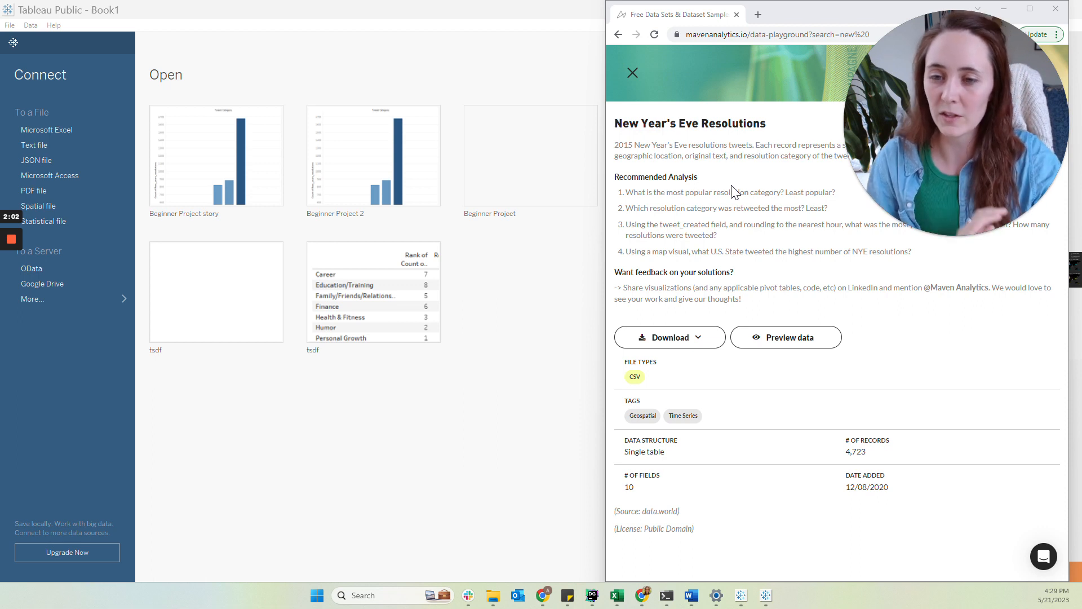
Connect to the New_years_resolutions Excel workbook as a new data source
left_click(536, 360)
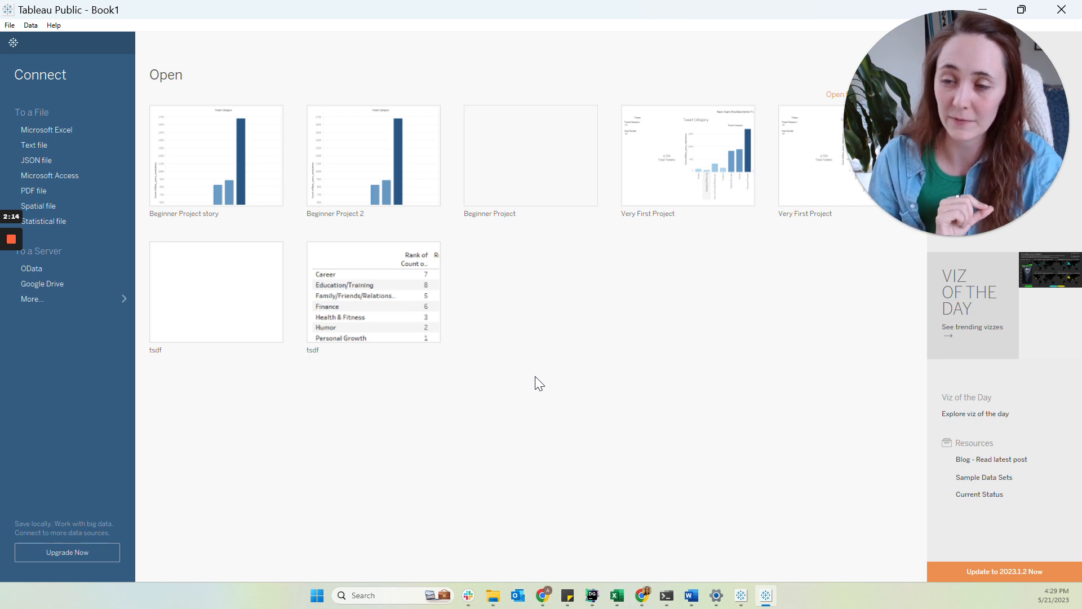
left_click(57, 130)
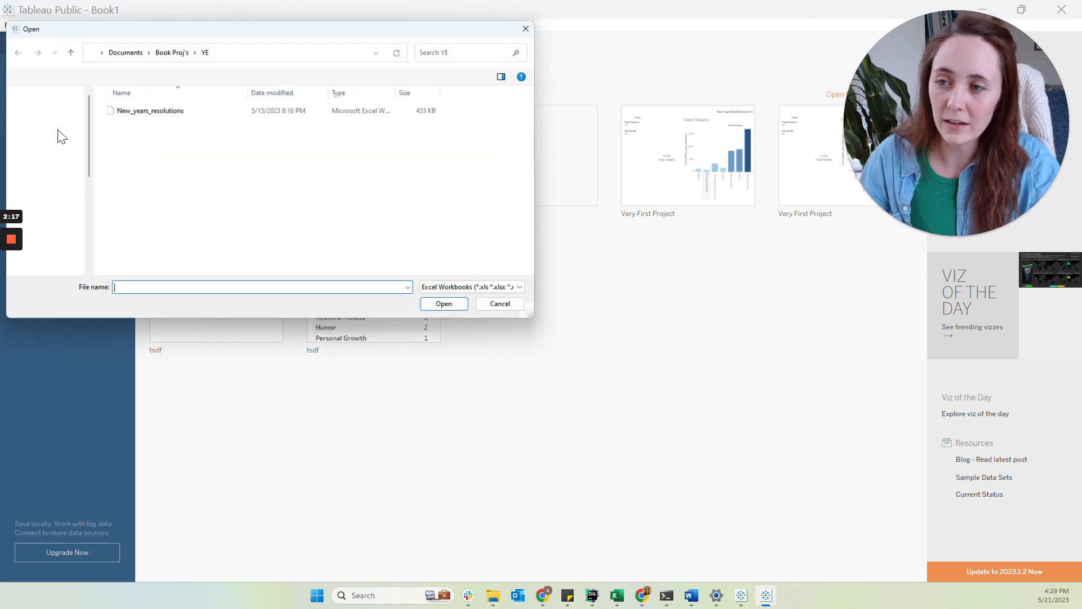
double_click(162, 115)
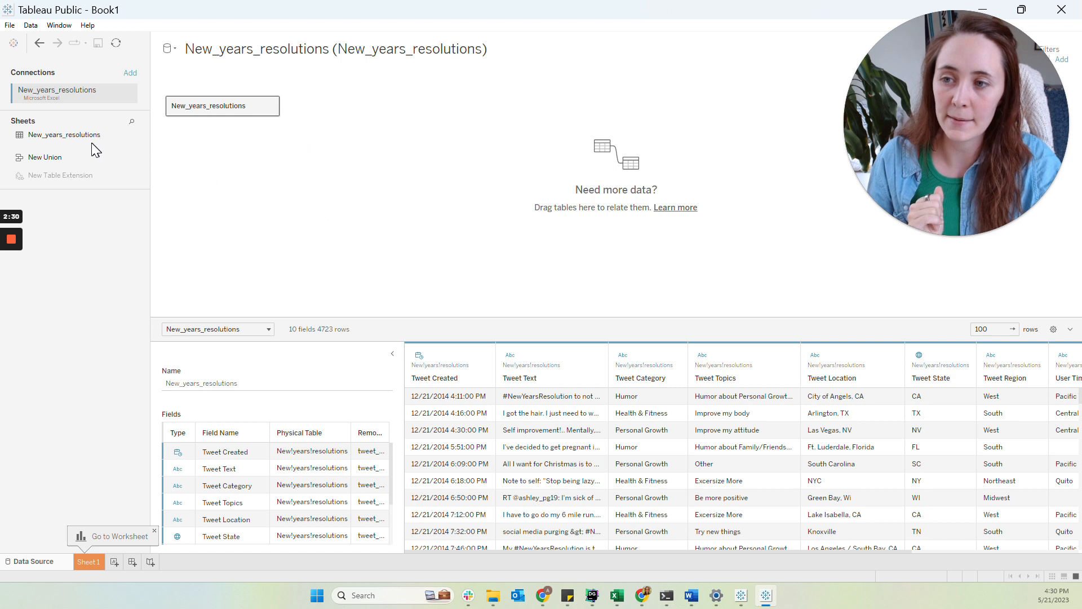
Open Sheet 1 and place Tweet Category on Rows
left_click_drag(82, 137, 35, 213)
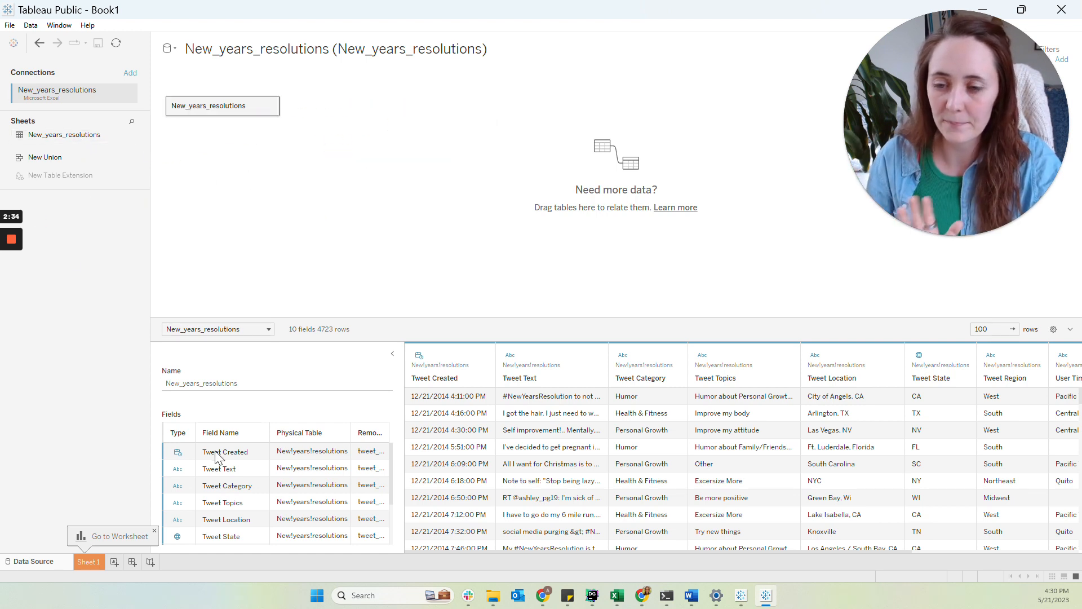
scroll(240, 476, "down", 2)
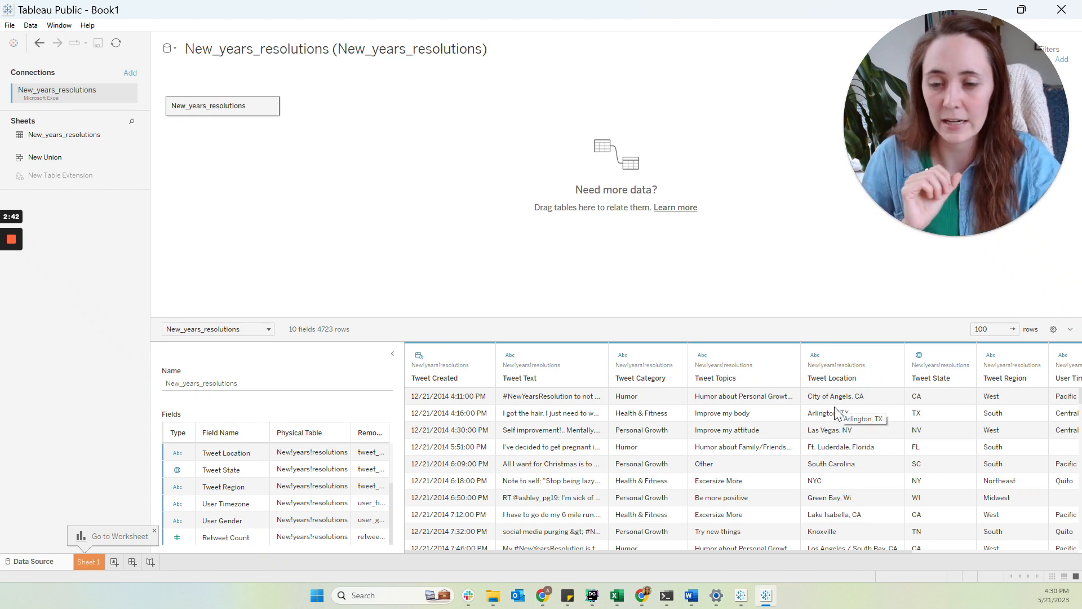
left_click(86, 563)
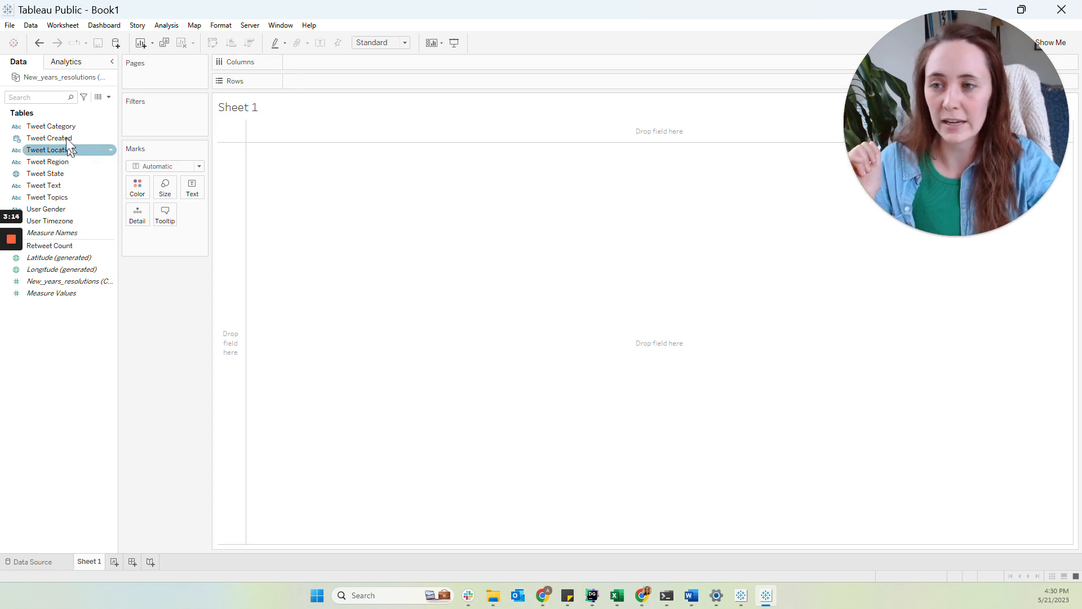
left_click_drag(63, 126, 327, 61)
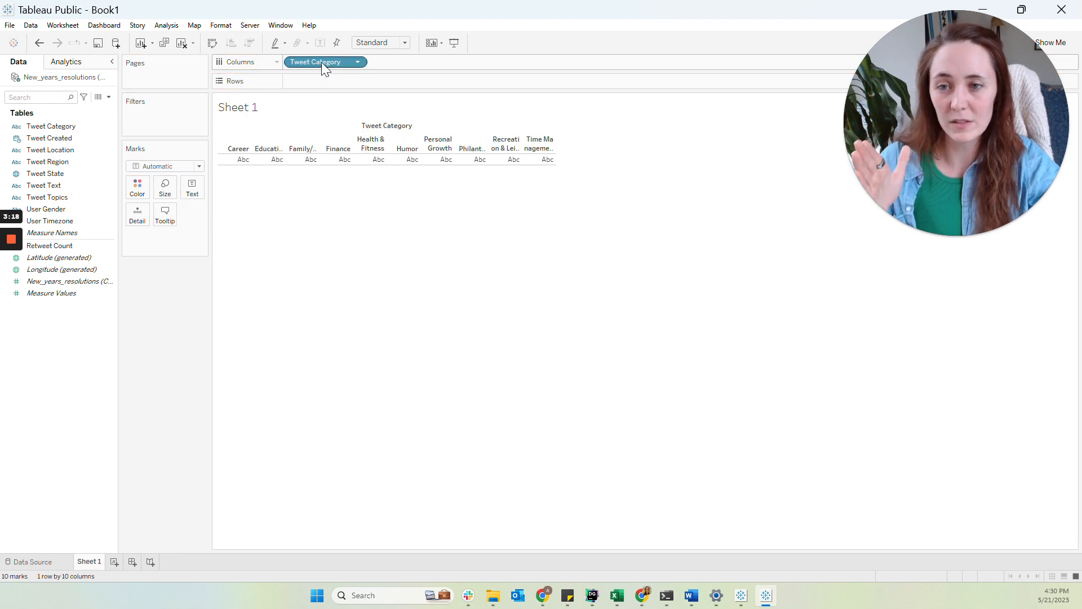
left_click_drag(322, 62, 317, 84)
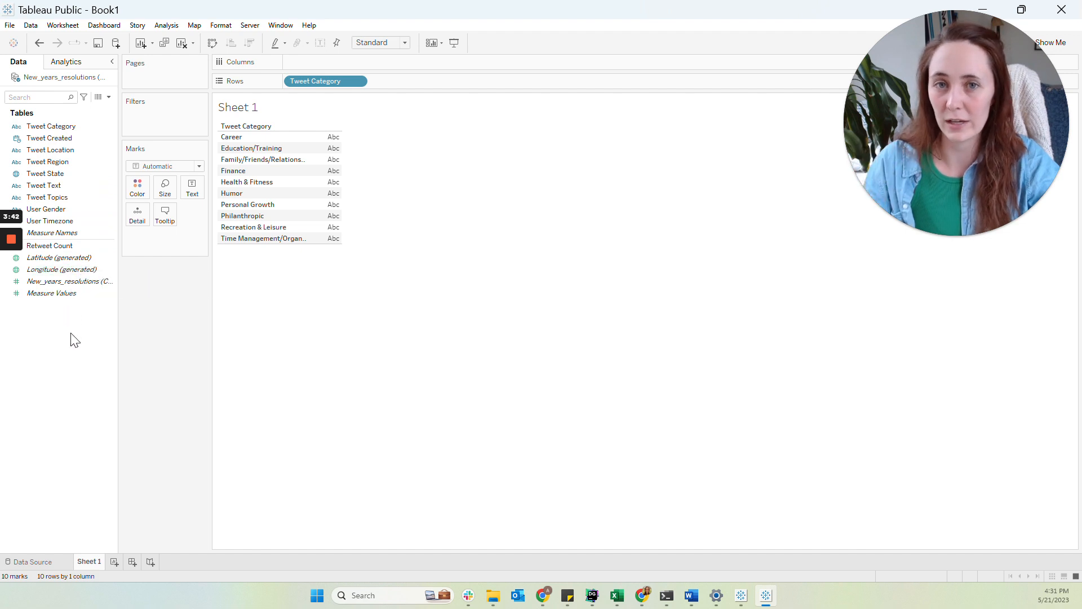
Chart SUM(Retweet Count) per Tweet Category as vertical bars, with categories on Columns and retweets on Rows
left_click(81, 282)
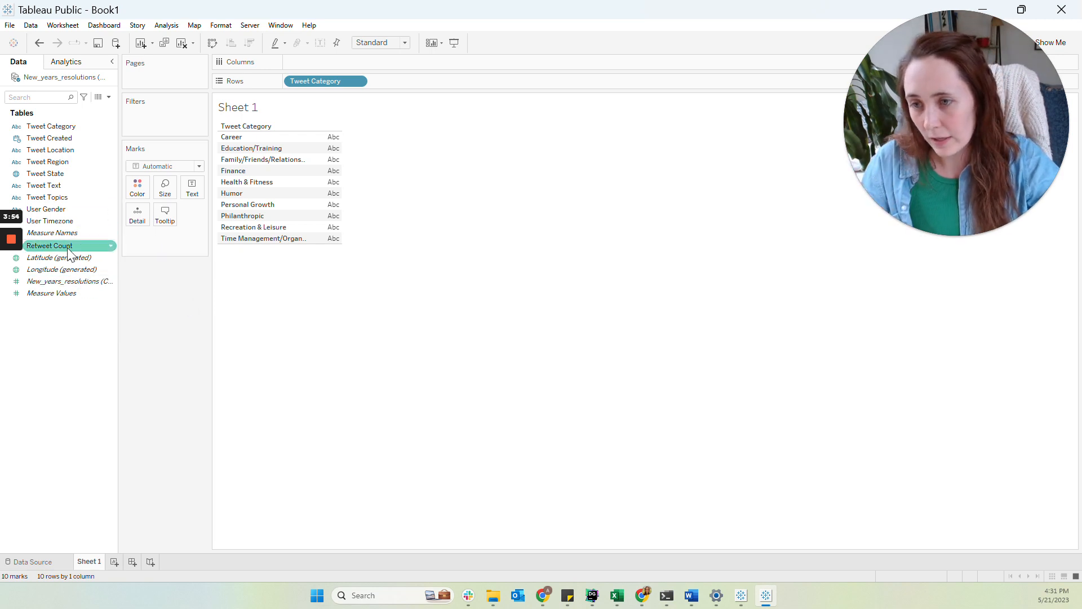
left_click_drag(69, 251, 326, 198)
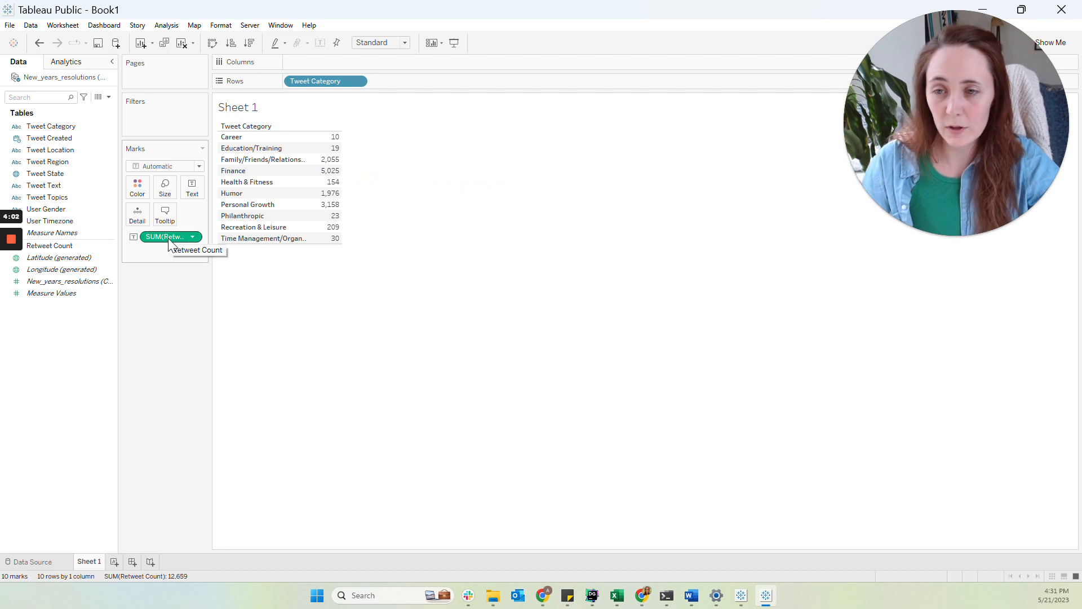
left_click_drag(169, 240, 305, 63)
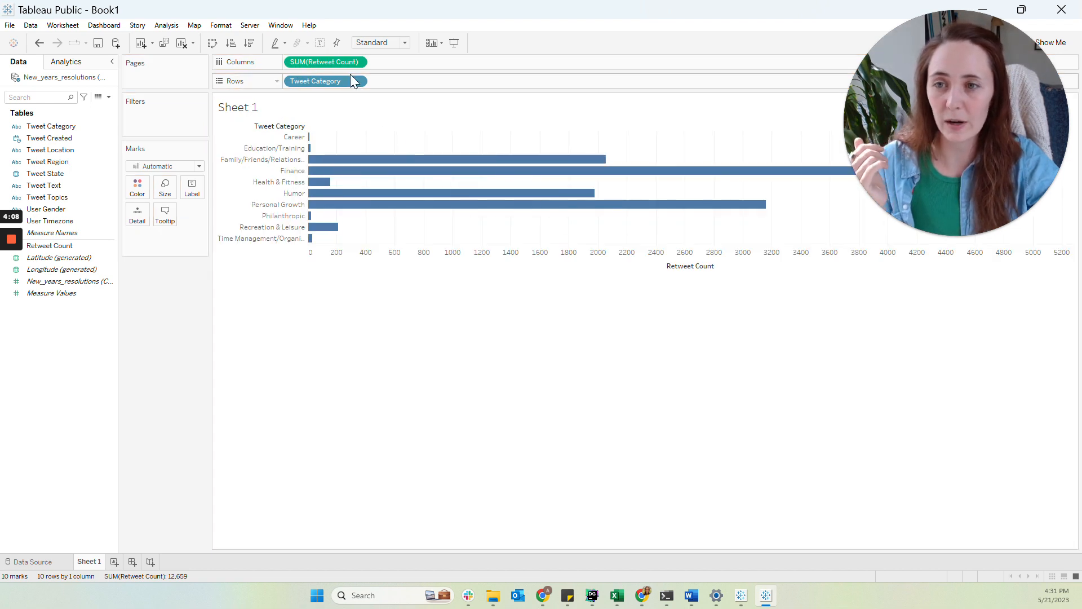
left_click_drag(312, 60, 412, 81)
left_click_drag(337, 81, 341, 63)
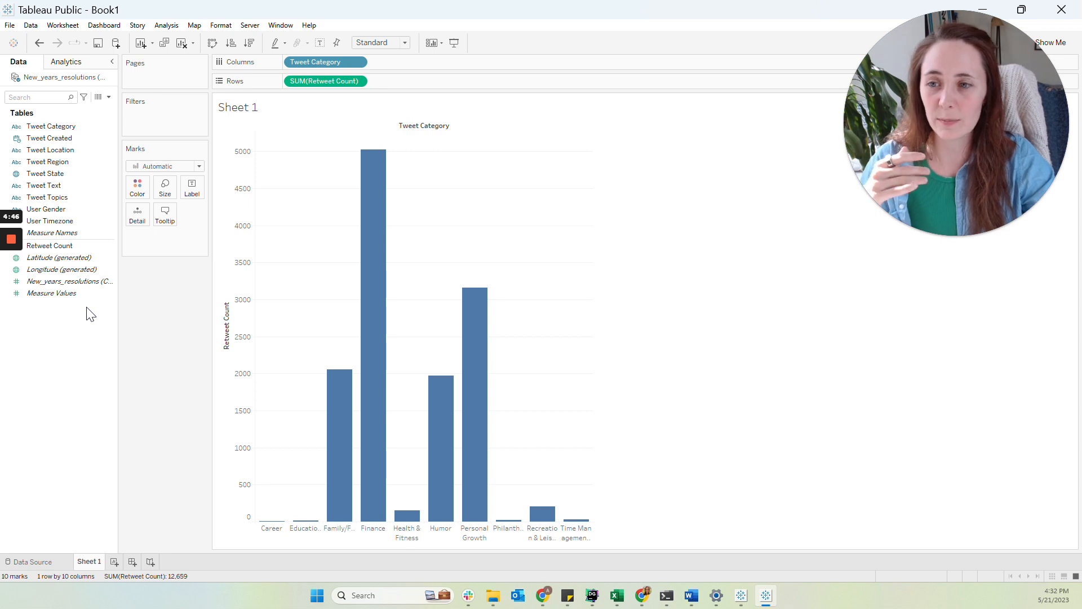
Color the bars by SUM(Retweet Count)
left_click(73, 246)
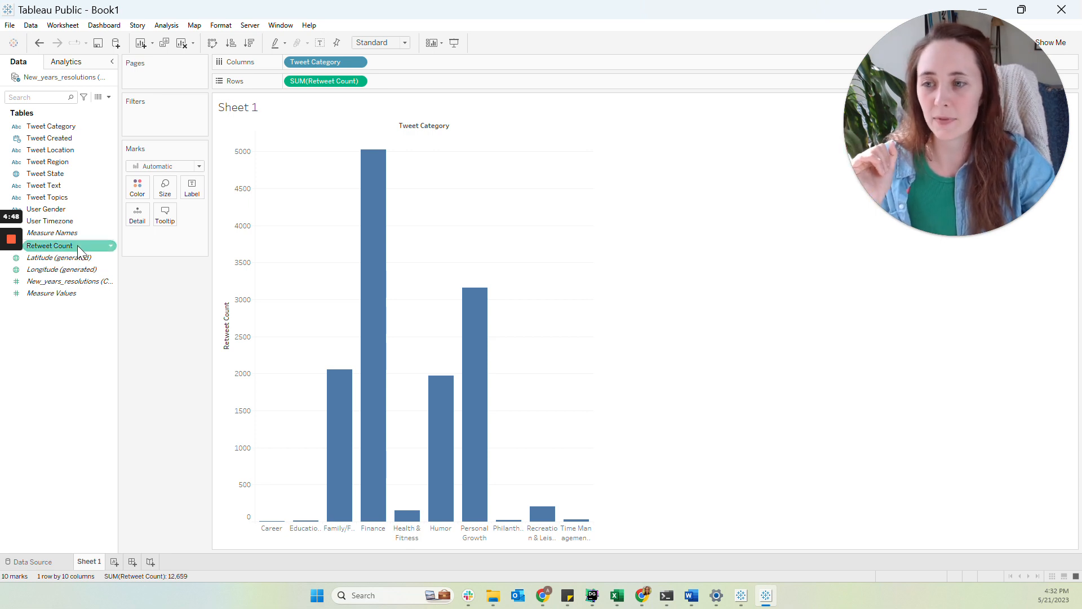
mouse_move(71, 248)
left_mouse_down()
mouse_move(154, 260)
mouse_move(104, 245)
mouse_move(129, 187)
mouse_move(137, 193)
left_mouse_up()
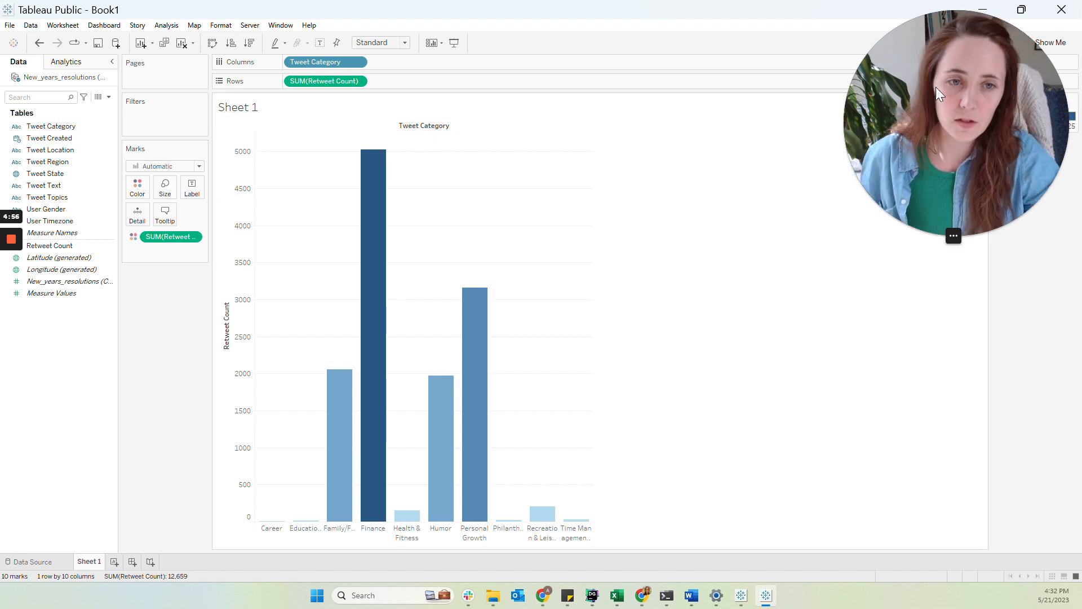
left_click_drag(931, 131, 980, 224)
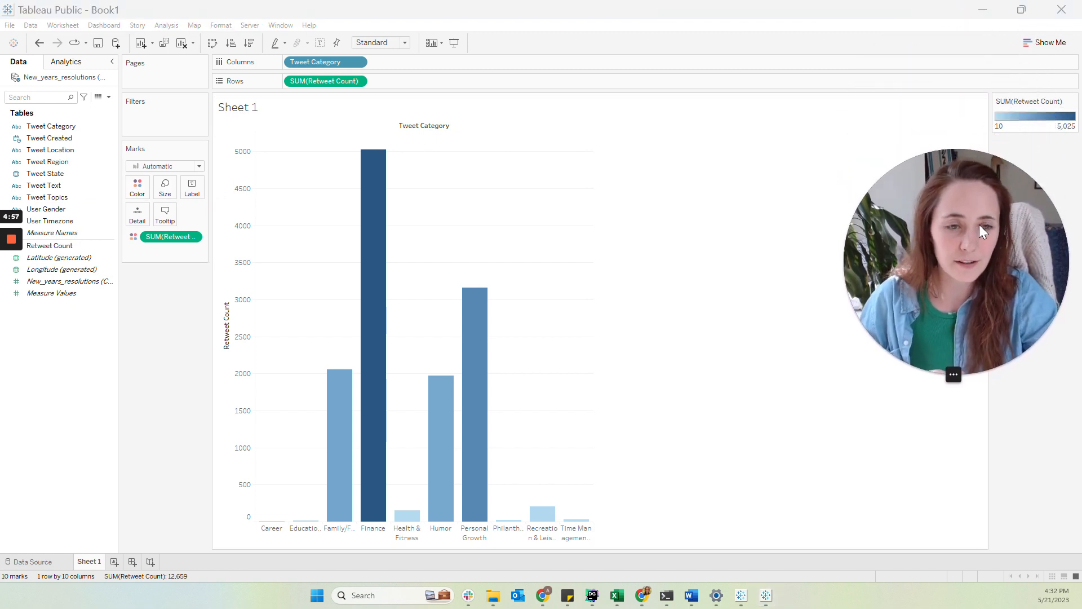
Change the Retweet Count color palette to Red-Gold
left_click(1073, 102)
left_click(1049, 110)
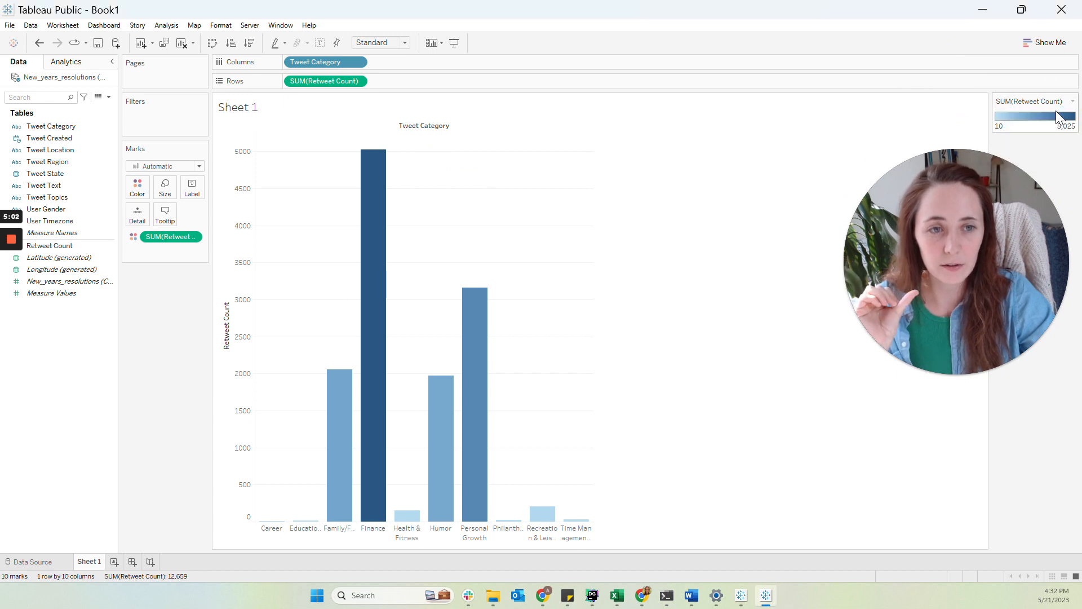
left_click(648, 251)
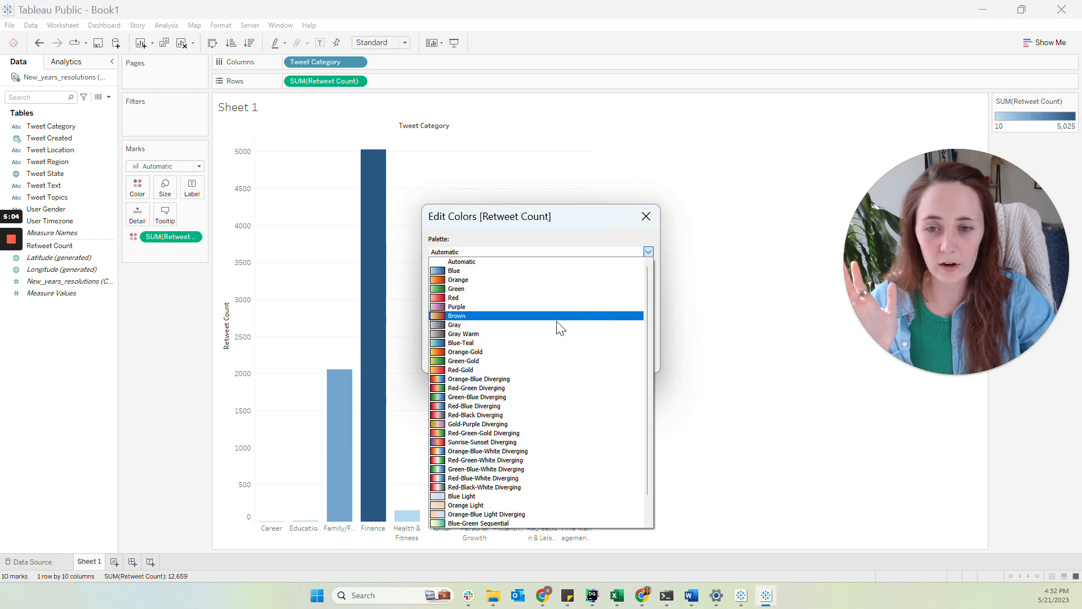
left_click(523, 368)
left_click(541, 363)
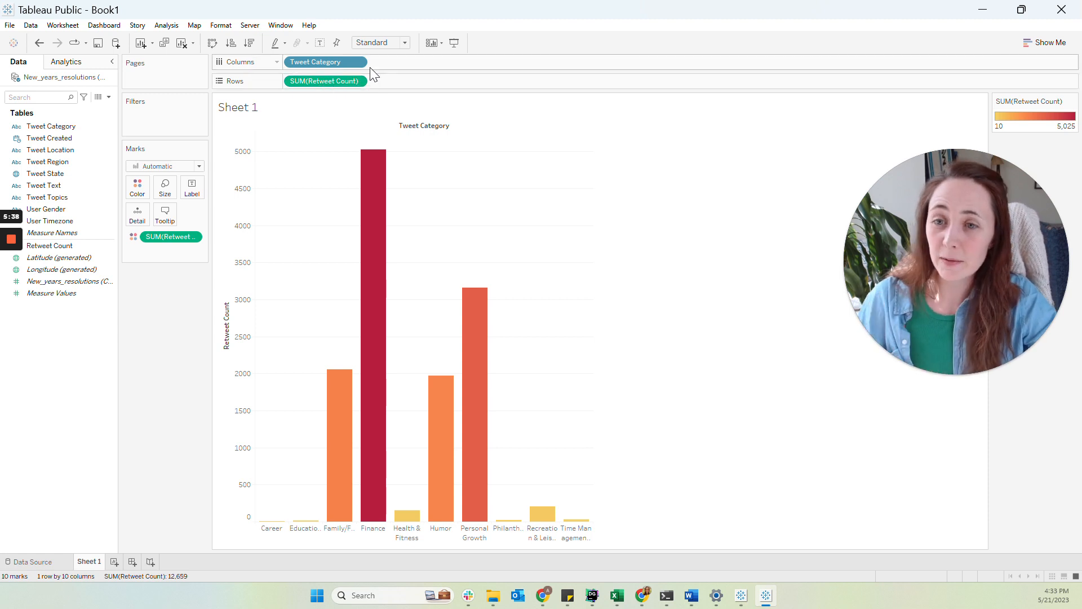
Preview treemap, circle view, stacked bar and pie chart types from Show Me
left_click(1057, 48)
left_click_drag(972, 246, 837, 66)
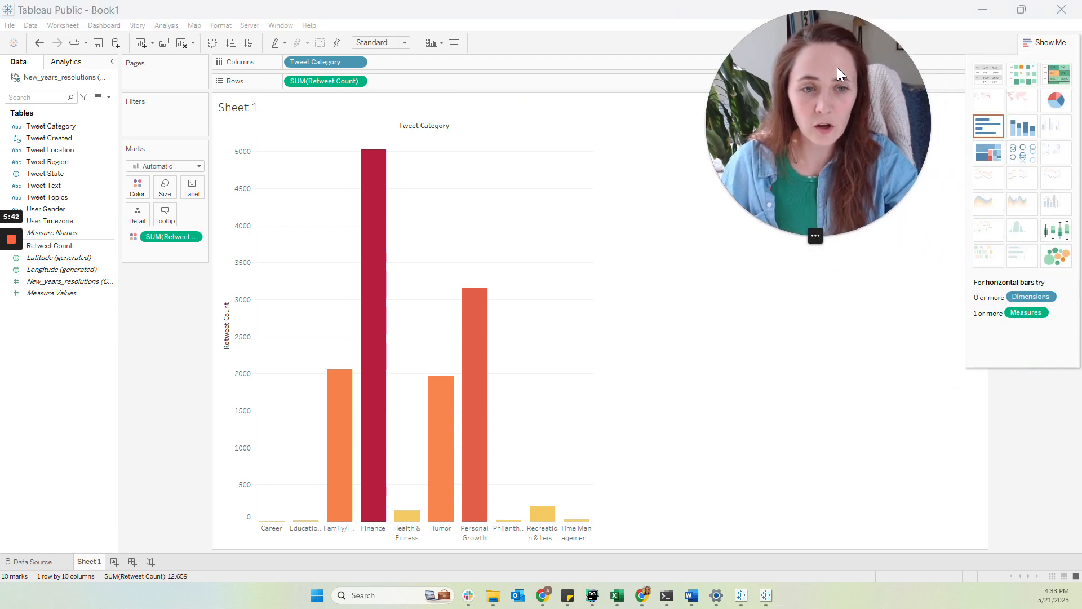
left_click(991, 152)
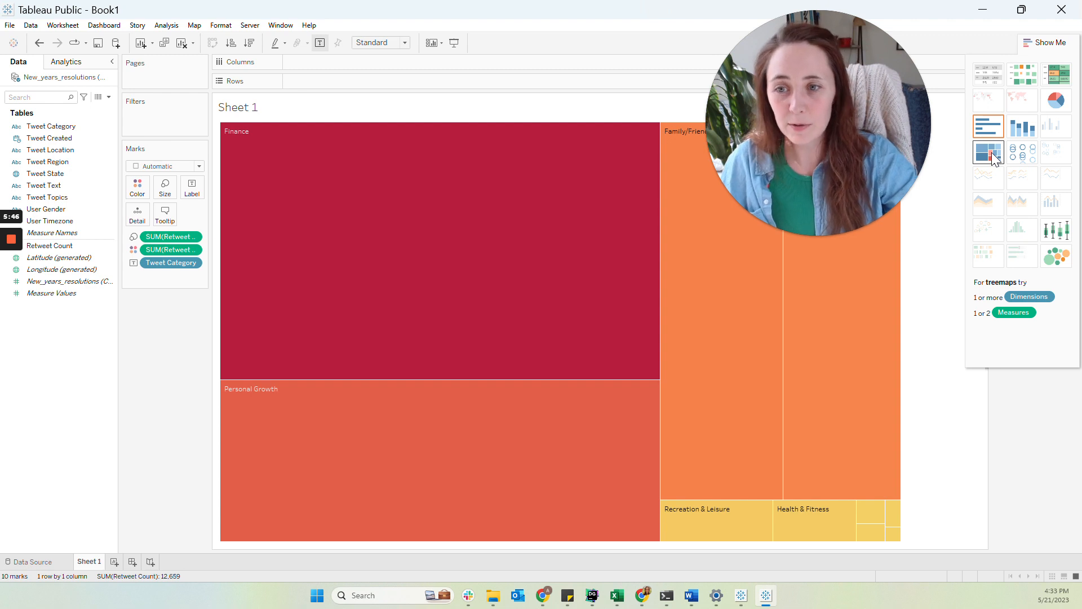
left_click(1023, 153)
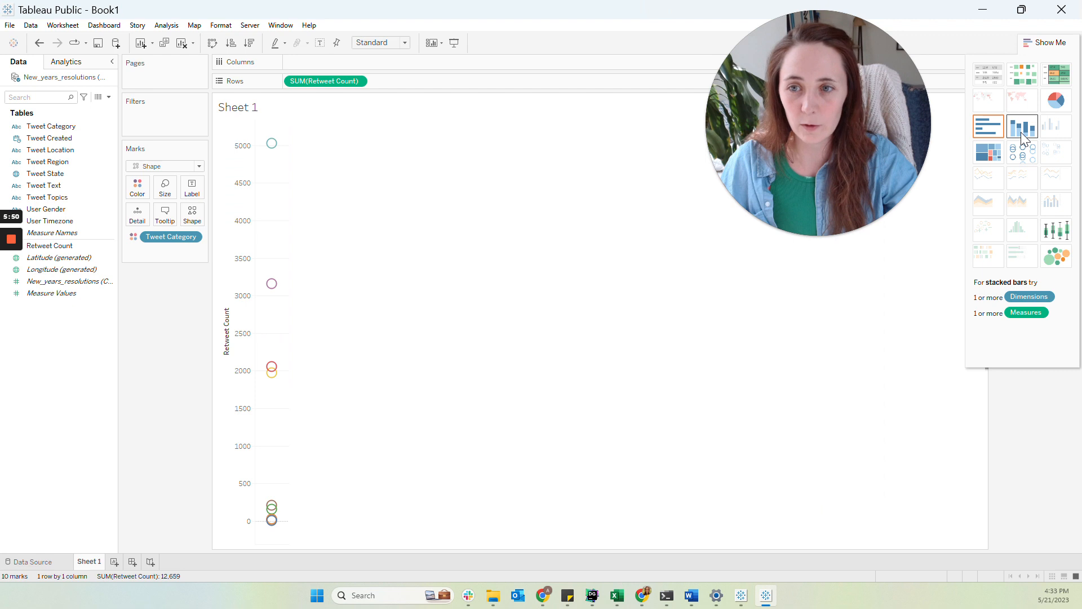
left_click(1024, 135)
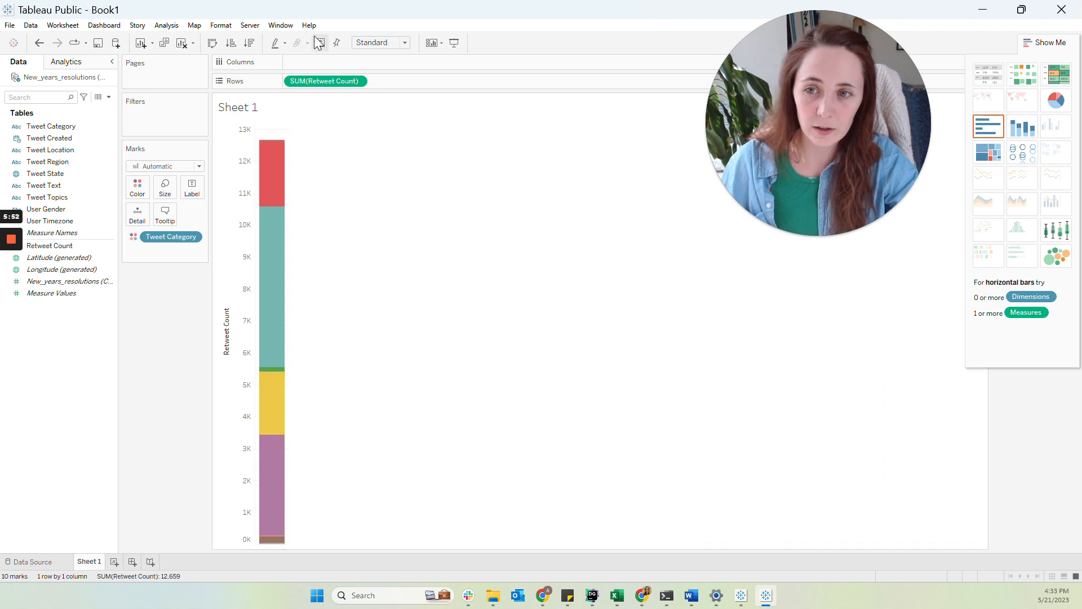
left_click(1056, 100)
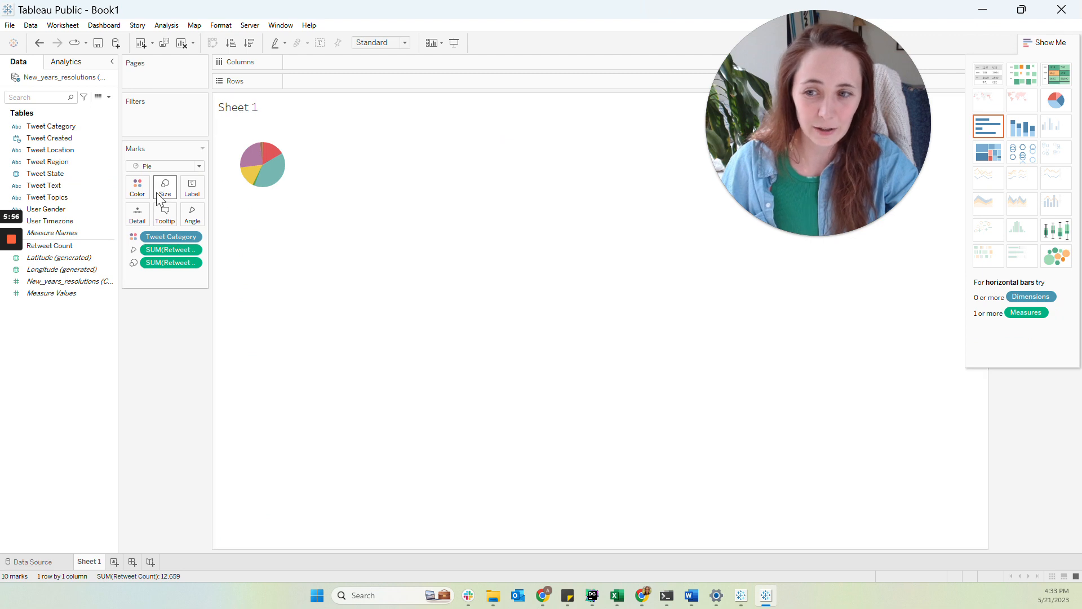
Convert the view to a text table and move Tweet Category onto Columns
left_click(1011, 75)
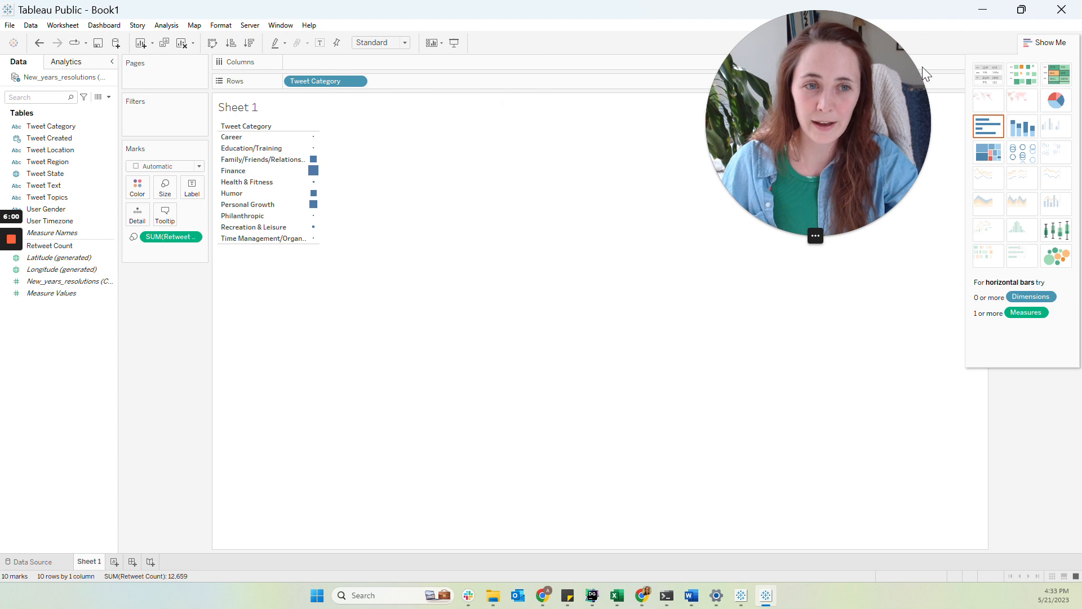
left_click(991, 78)
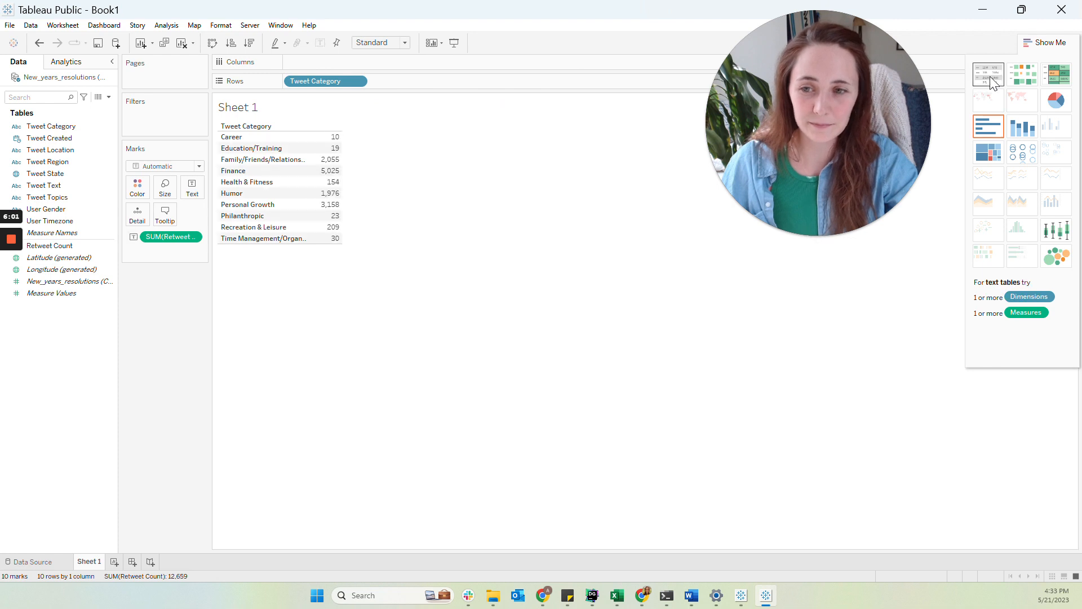
left_click(1043, 47)
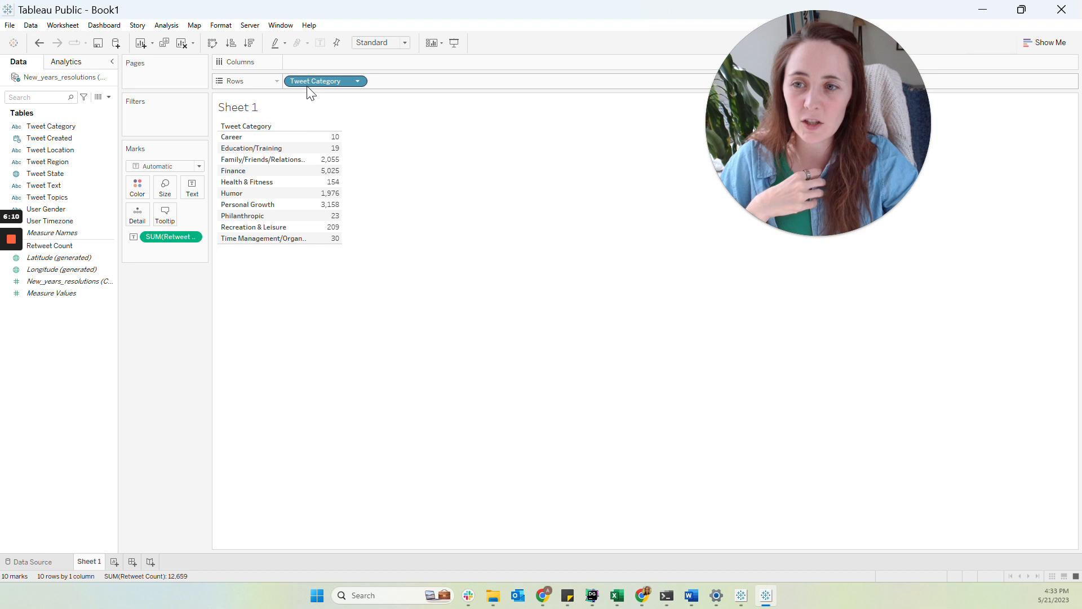
left_click_drag(315, 82, 320, 63)
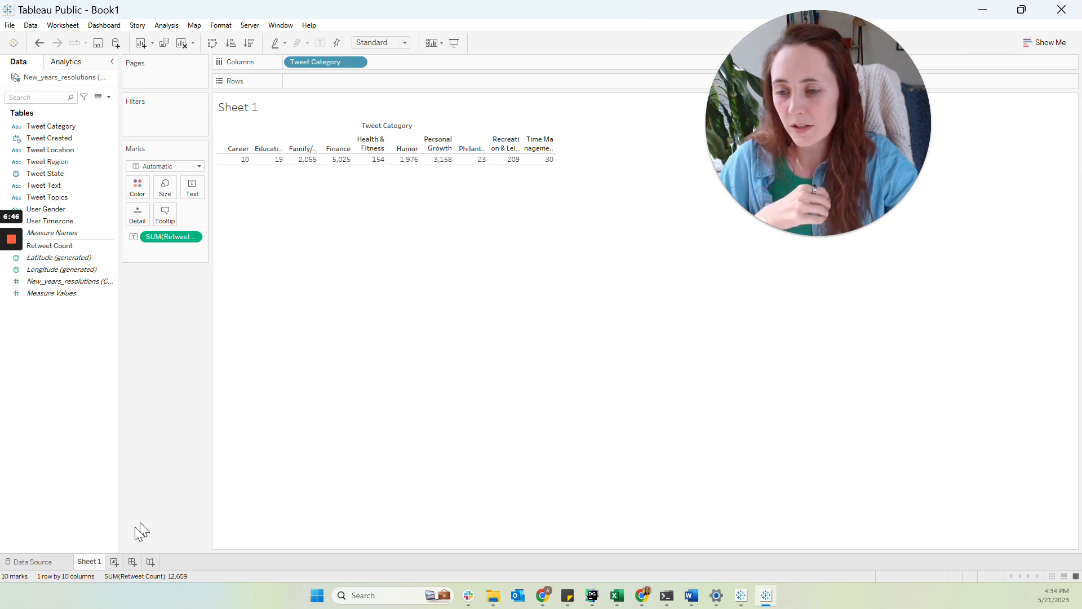
On a new worksheet, chart the count of New_years_resolutions records by Tweet Category as vertical bars
left_click(114, 562)
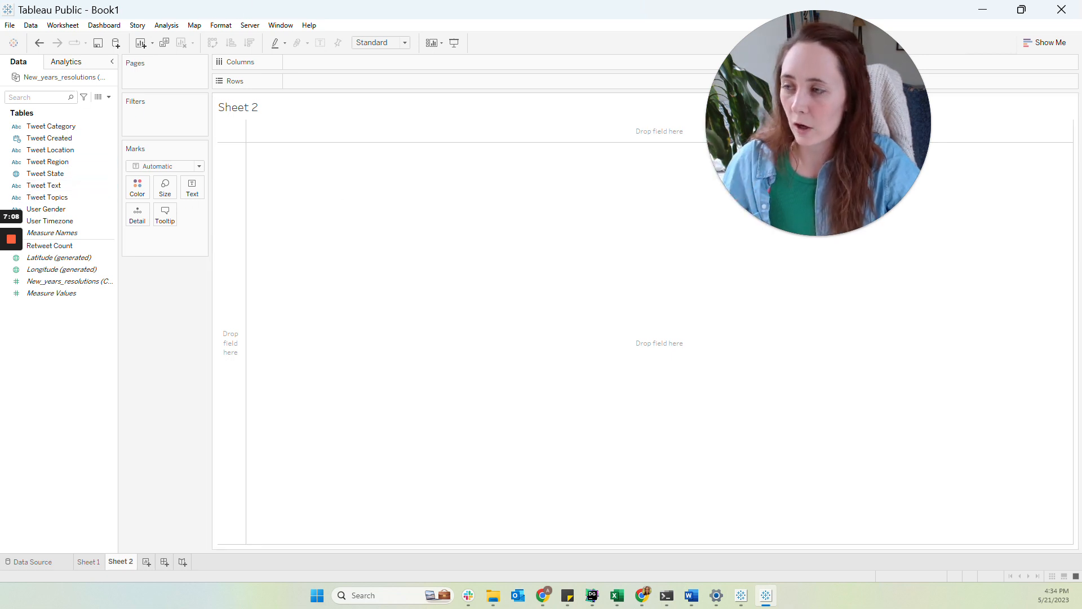
left_click_drag(853, 168, 1034, 137)
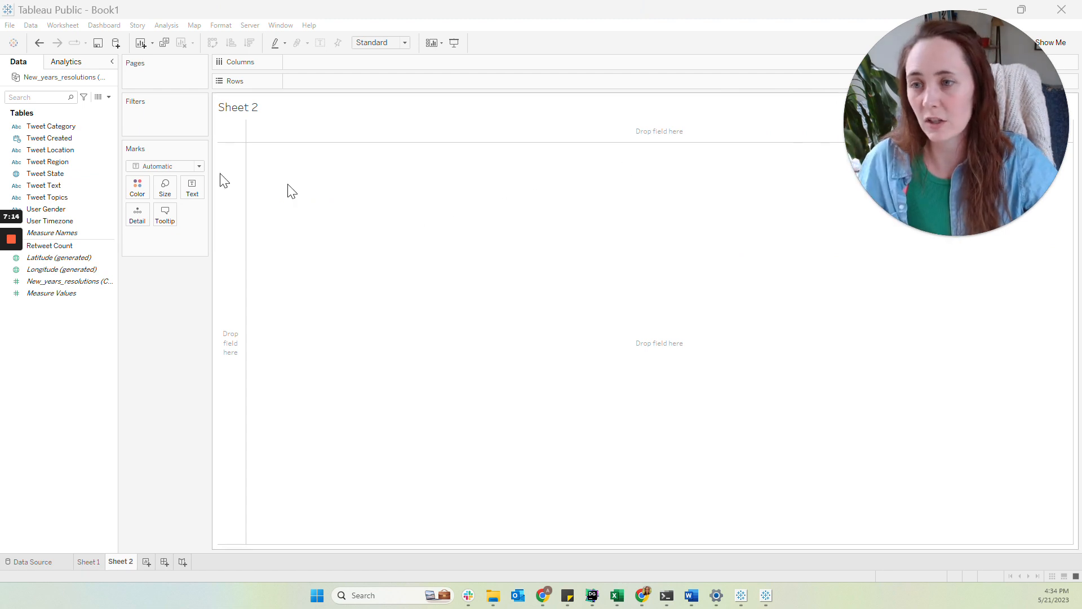
left_click(51, 128)
left_click_drag(50, 132, 321, 67)
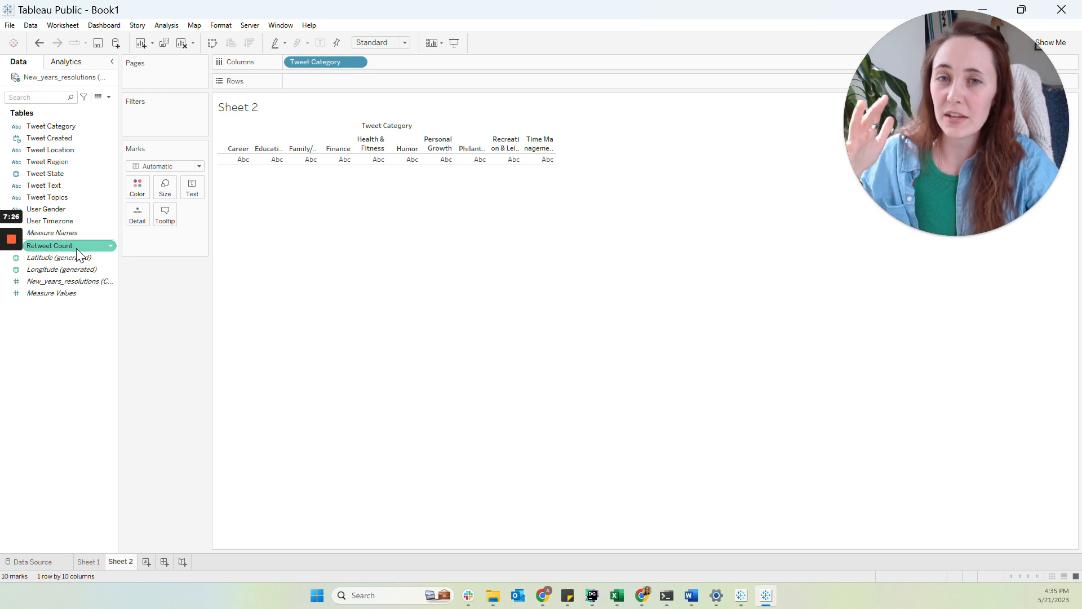
left_click_drag(80, 281, 331, 83)
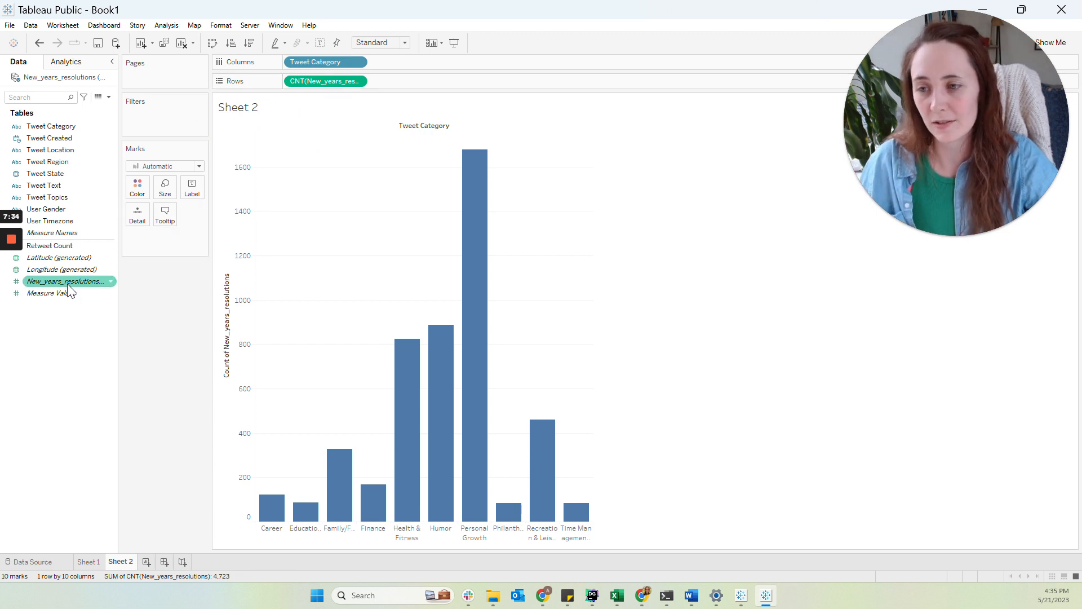
mouse_move(67, 287)
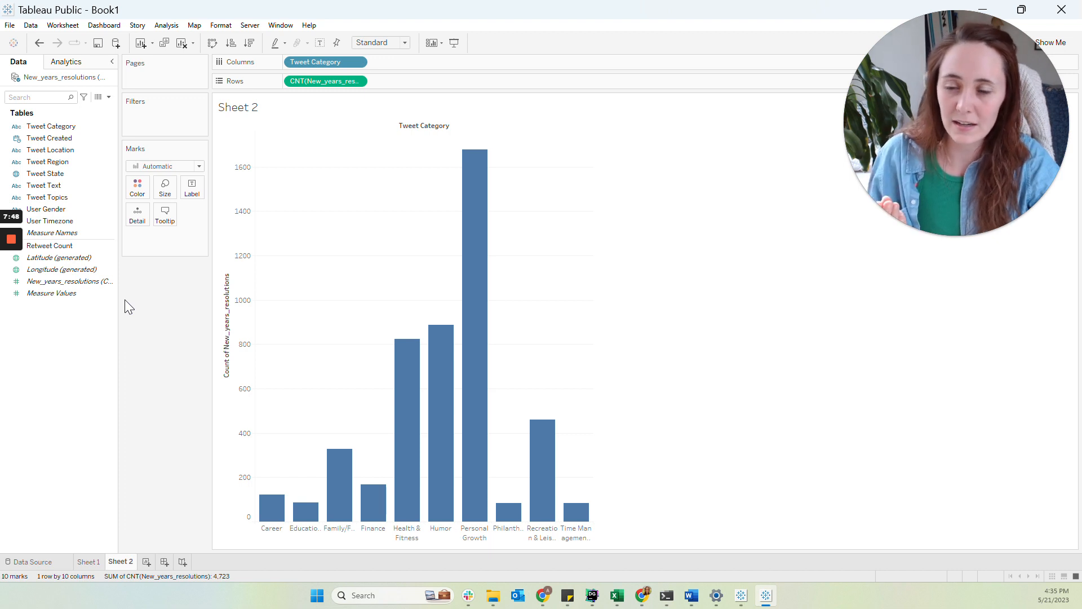
left_click(108, 97)
left_click(92, 106)
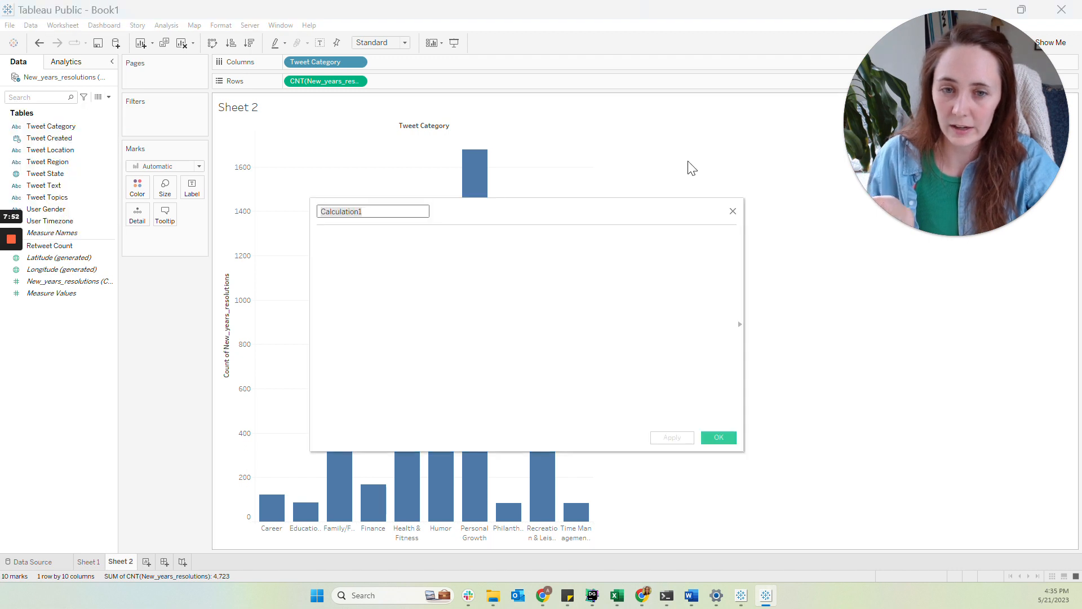
left_click(732, 211)
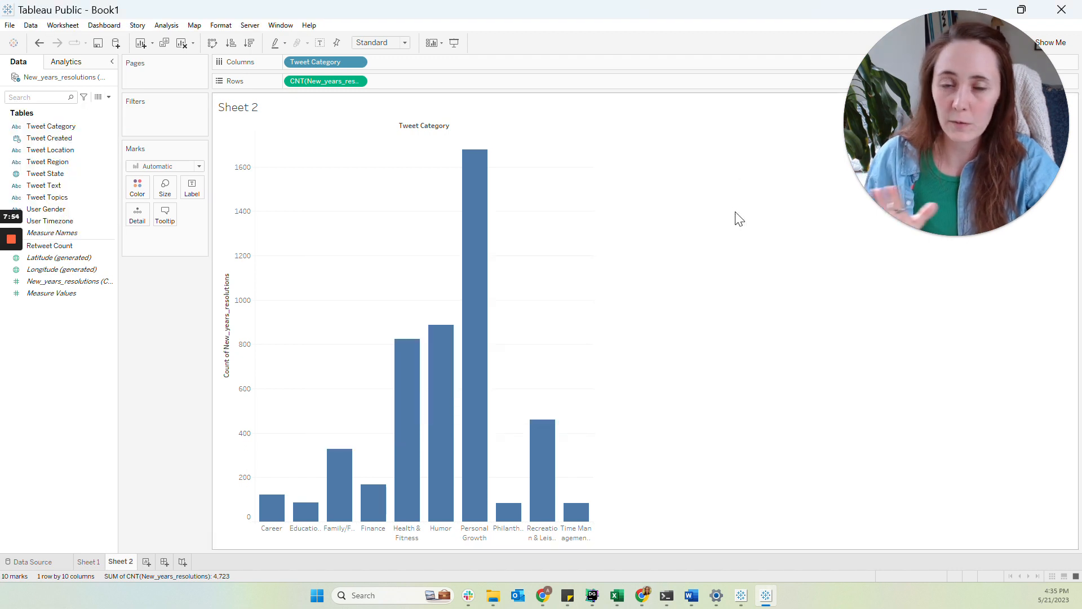
Label each bar with the count of New_years_resolutions records
left_click(62, 281)
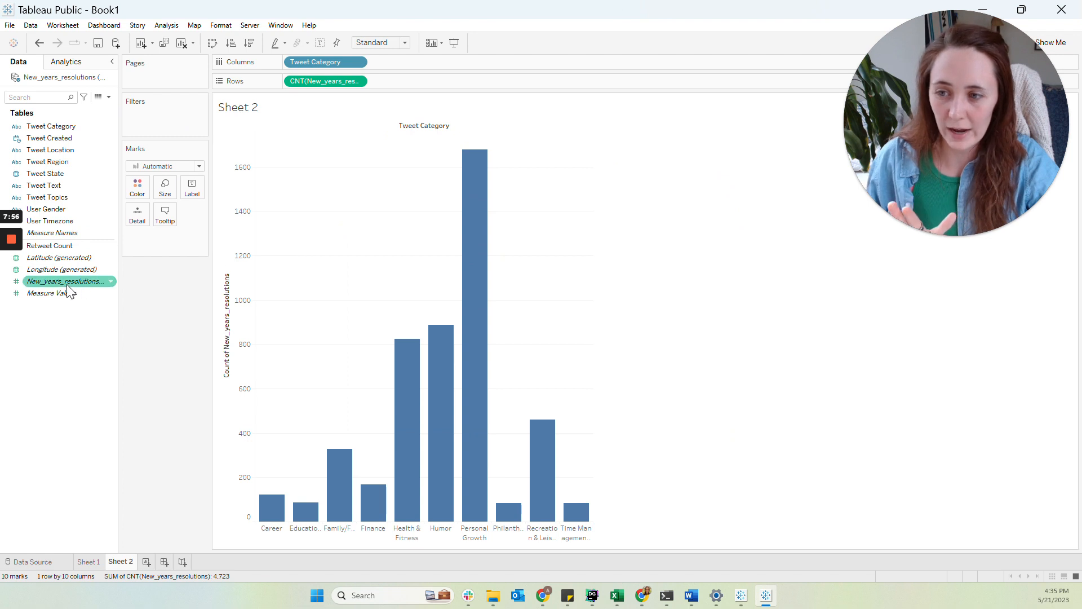
left_click_drag(62, 284, 315, 84)
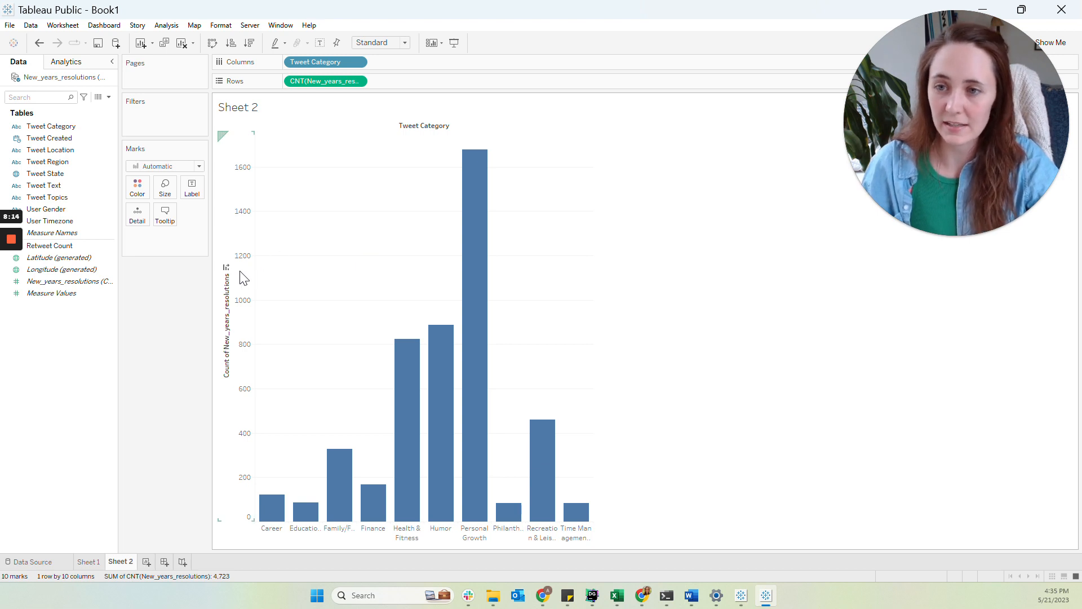
left_click_drag(82, 281, 192, 191)
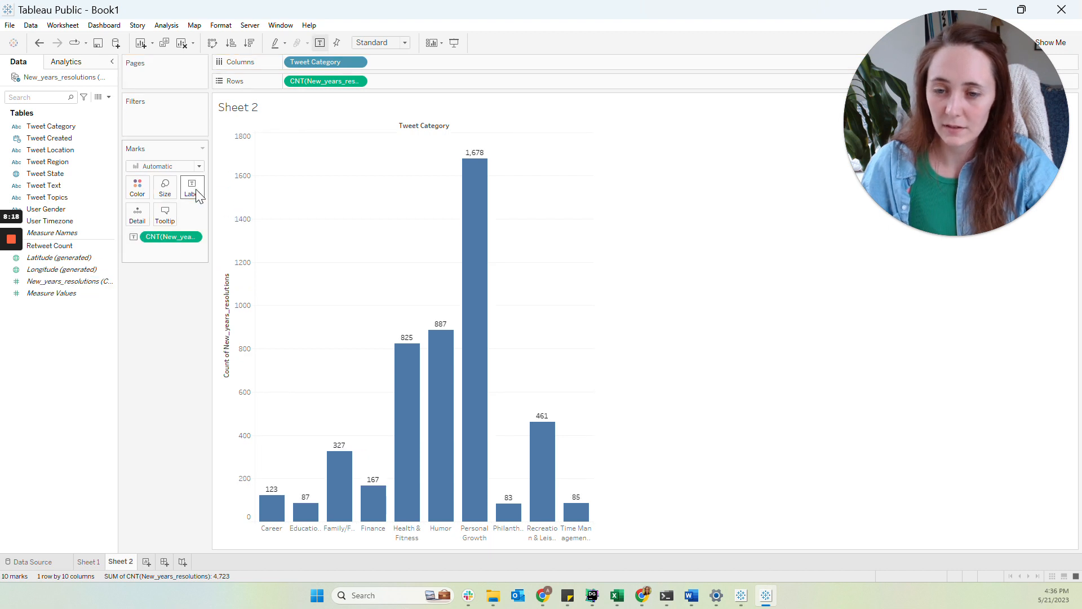
Hide the count axis header, then undo the change
right_click(242, 265)
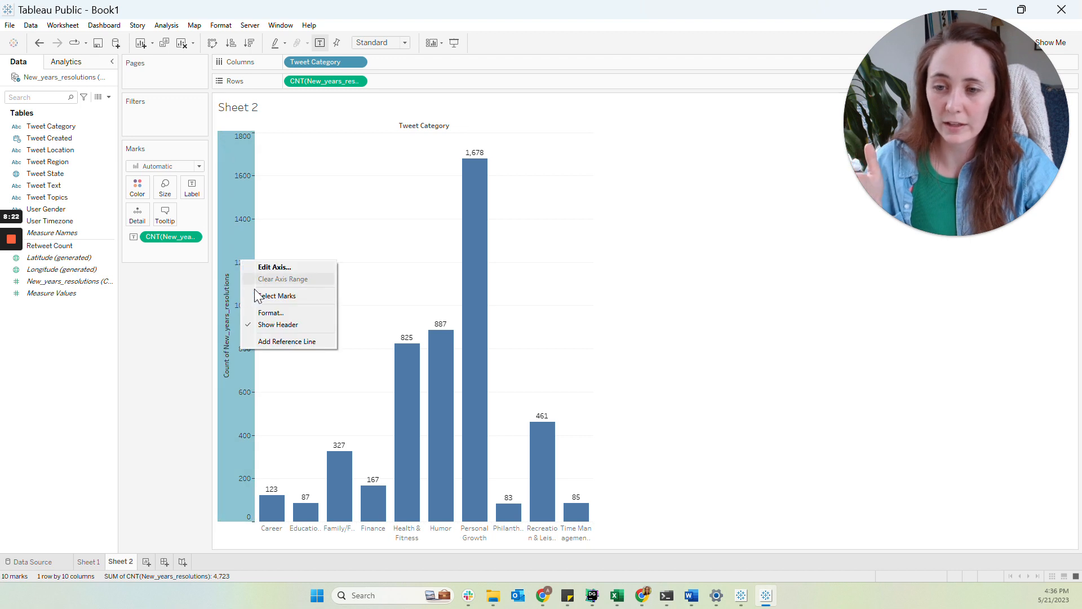
left_click(268, 325)
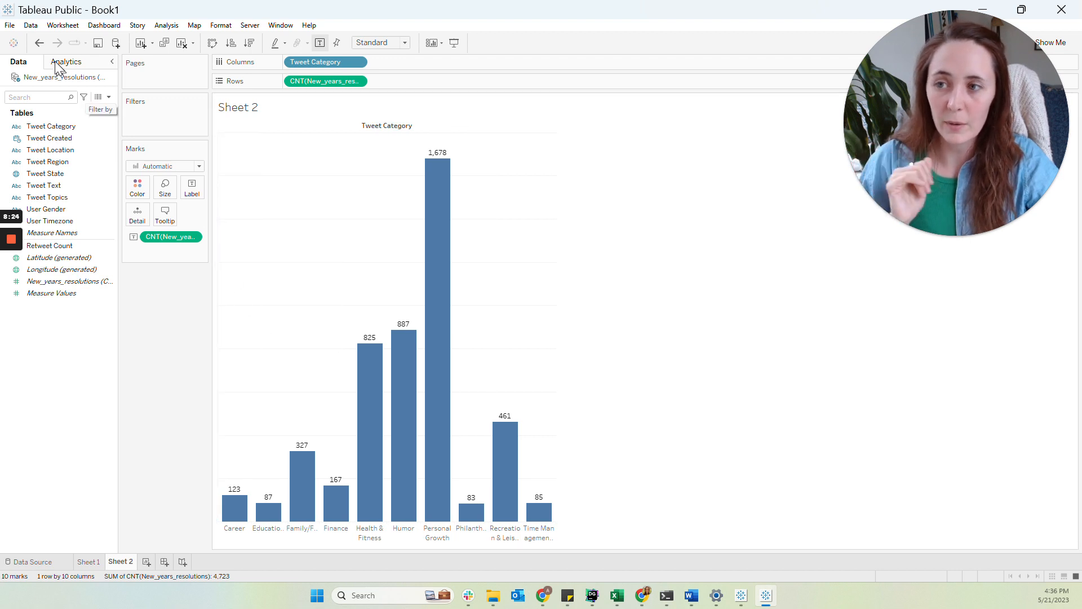
left_click(41, 47)
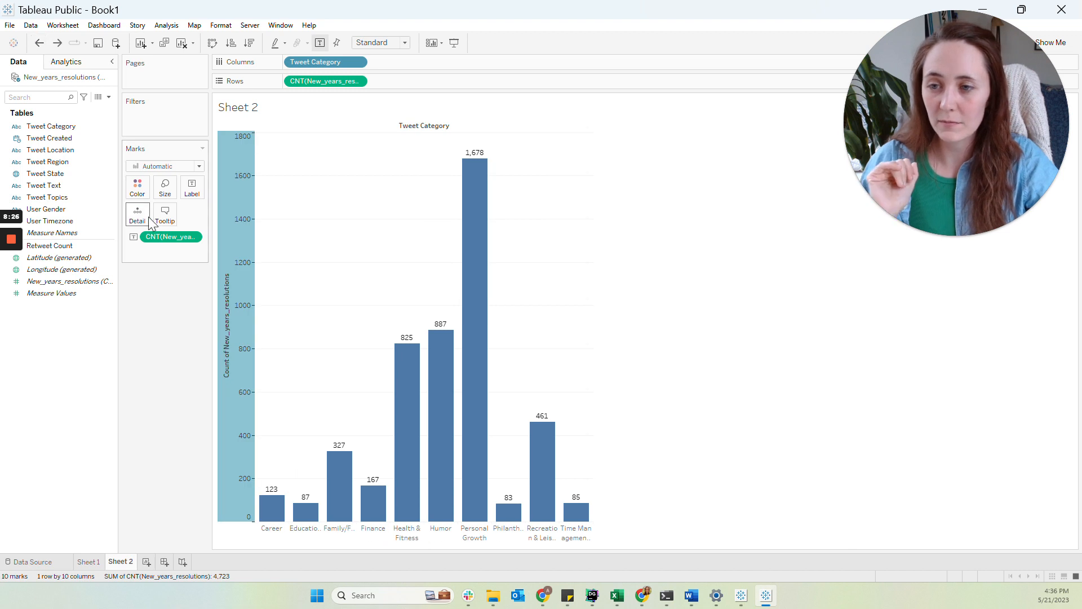
Remove the bar labels and color the bars by the count of New_years_resolutions records
left_click_drag(160, 237, 146, 351)
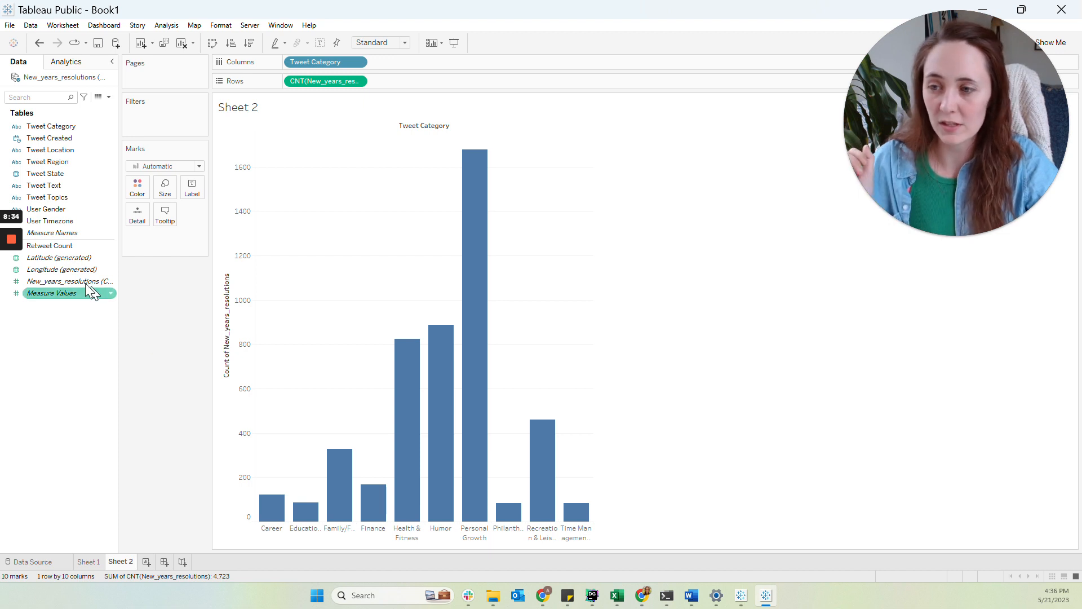
mouse_move(49, 287)
left_mouse_down()
mouse_move(128, 296)
mouse_move(188, 250)
mouse_move(331, 101)
mouse_move(269, 163)
mouse_move(150, 207)
mouse_move(137, 198)
left_mouse_up()
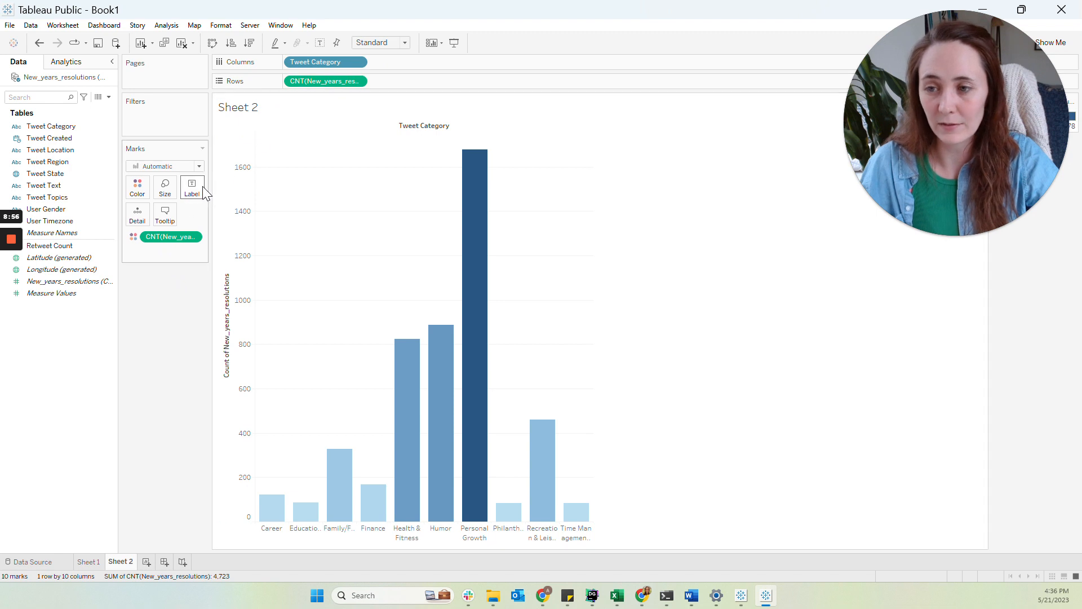
mouse_move(11, 280)
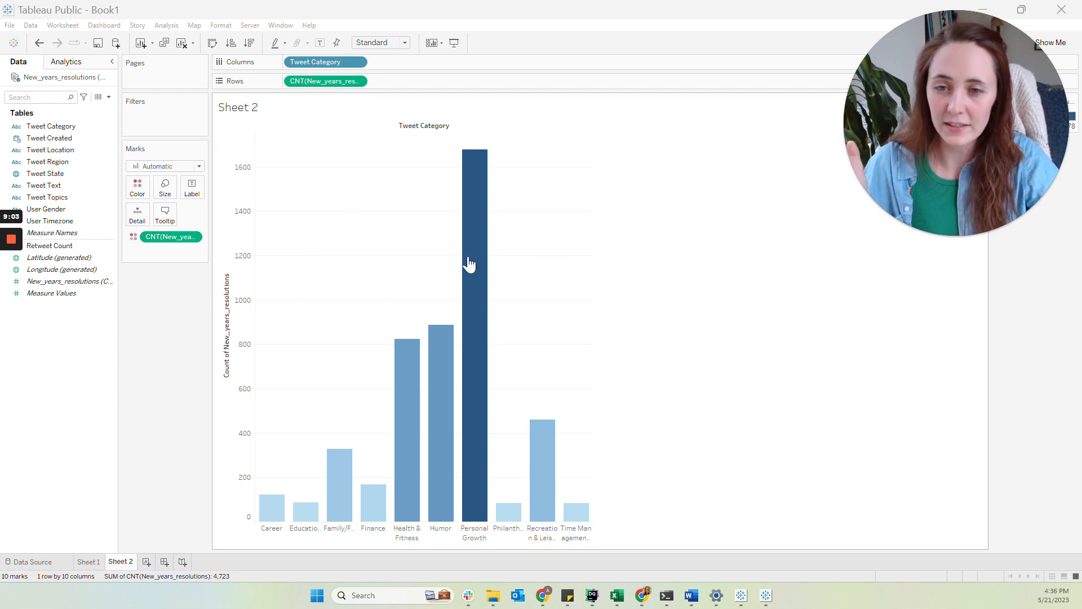
mouse_move(472, 223)
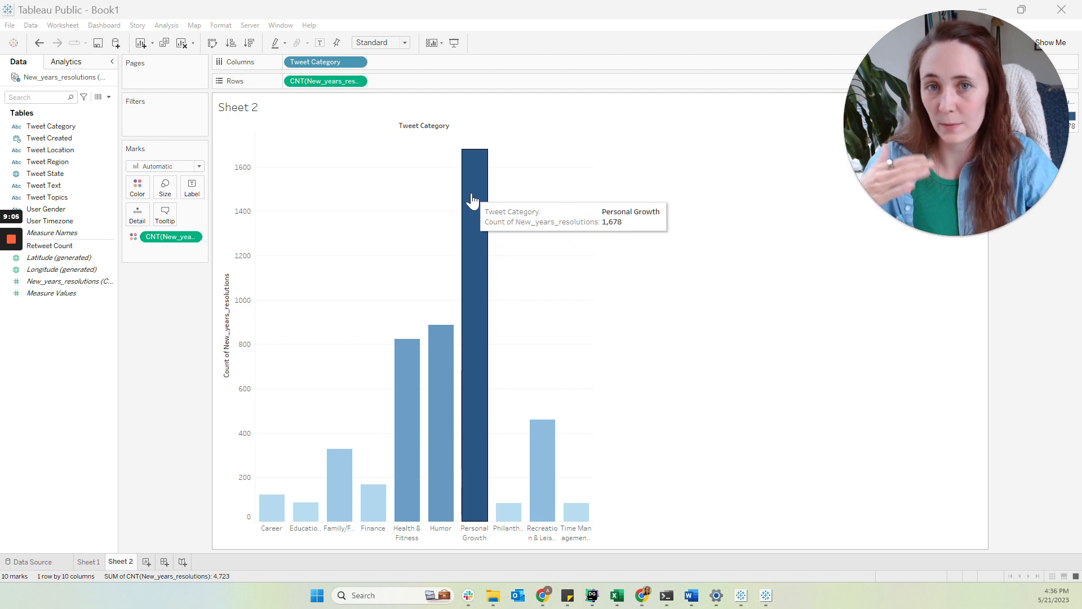
left_click_drag(973, 96, 995, 245)
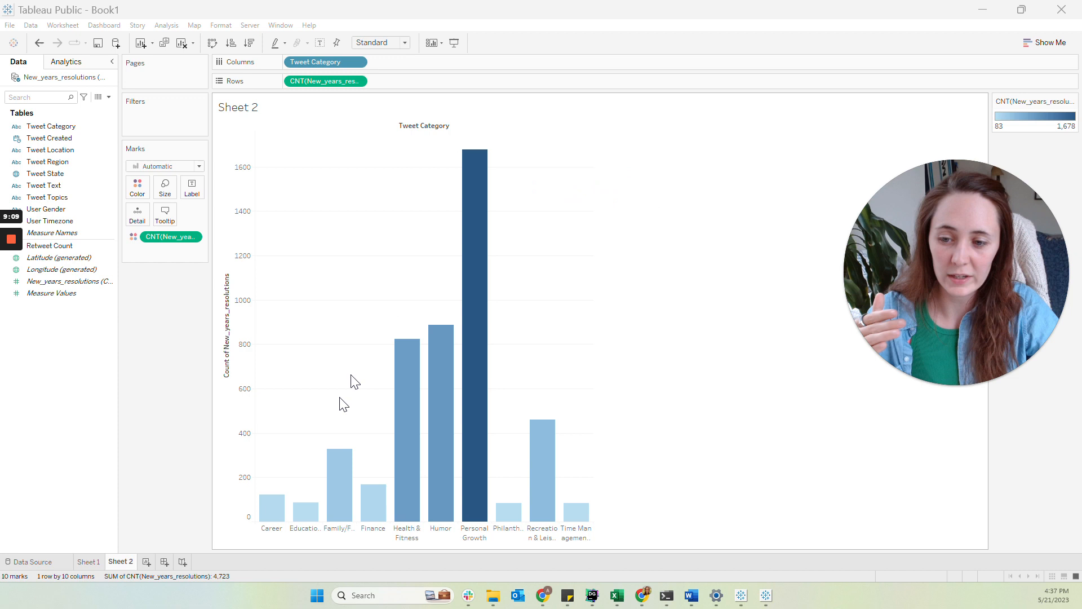
mouse_move(294, 523)
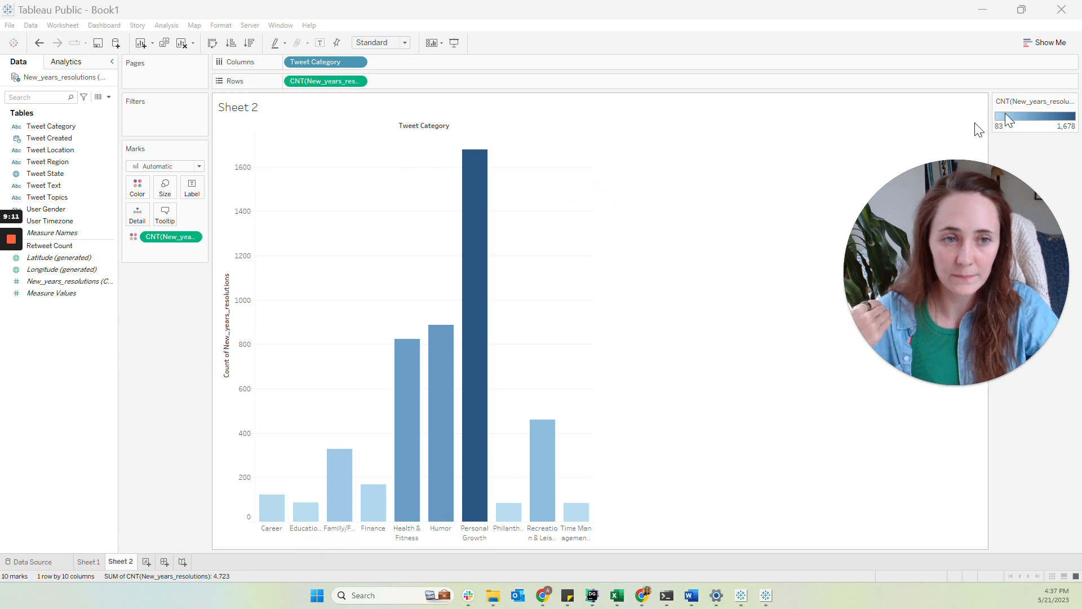
mouse_move(1057, 104)
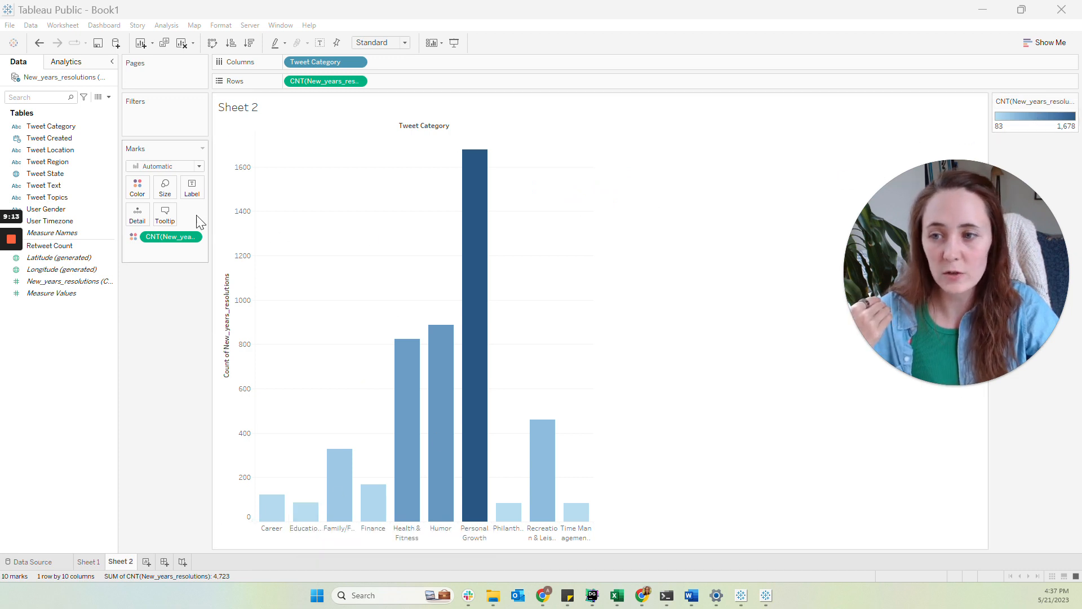
Change the count color palette to Green-Blue Diverging
left_click(148, 193)
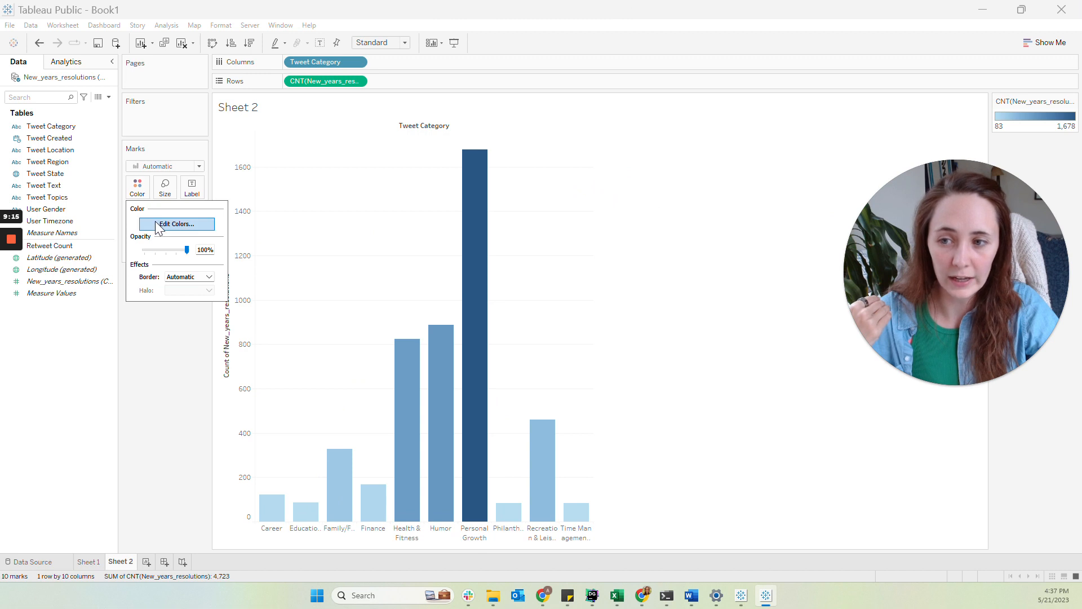
left_click(1070, 101)
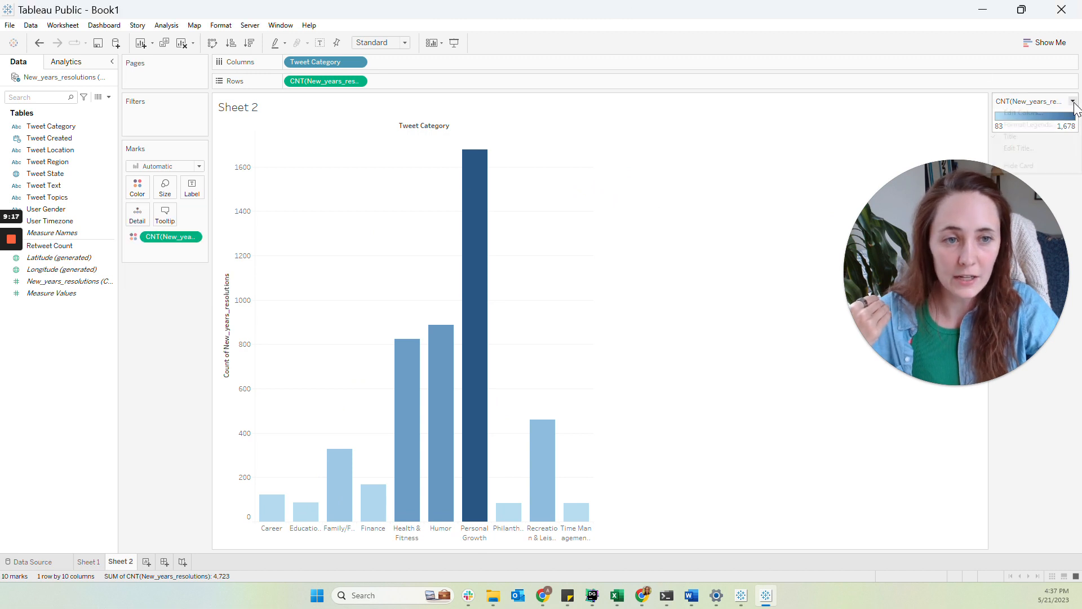
left_click(1050, 115)
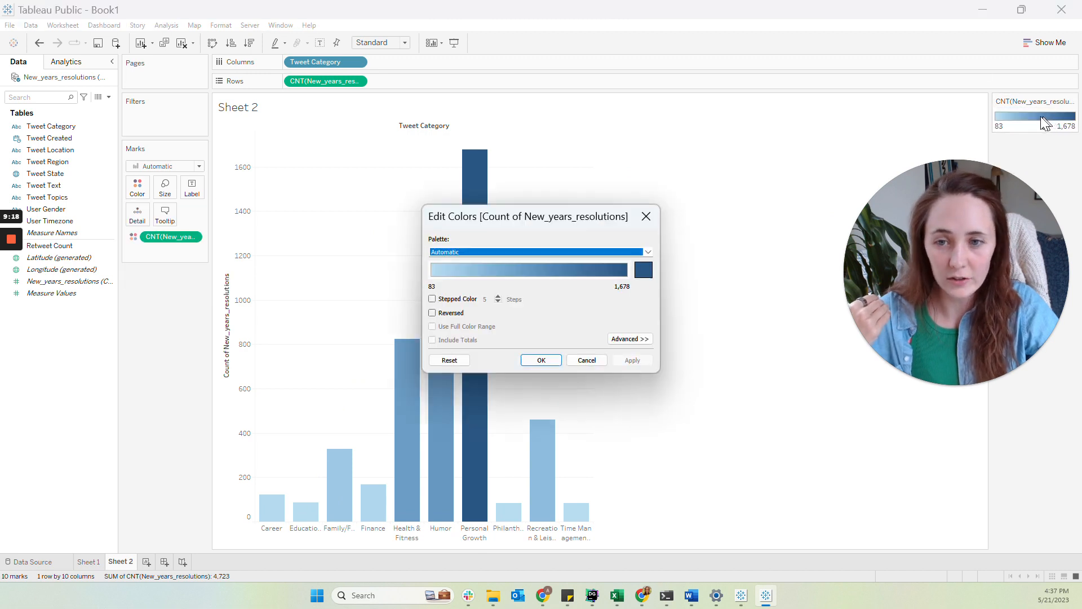
left_click(649, 252)
left_click(499, 396)
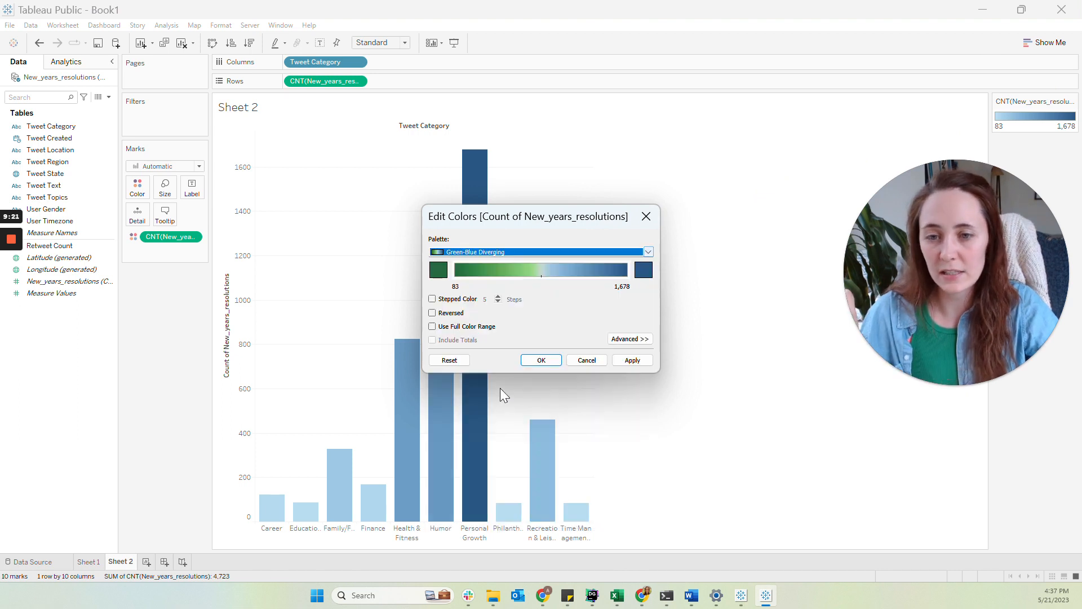
left_click(539, 357)
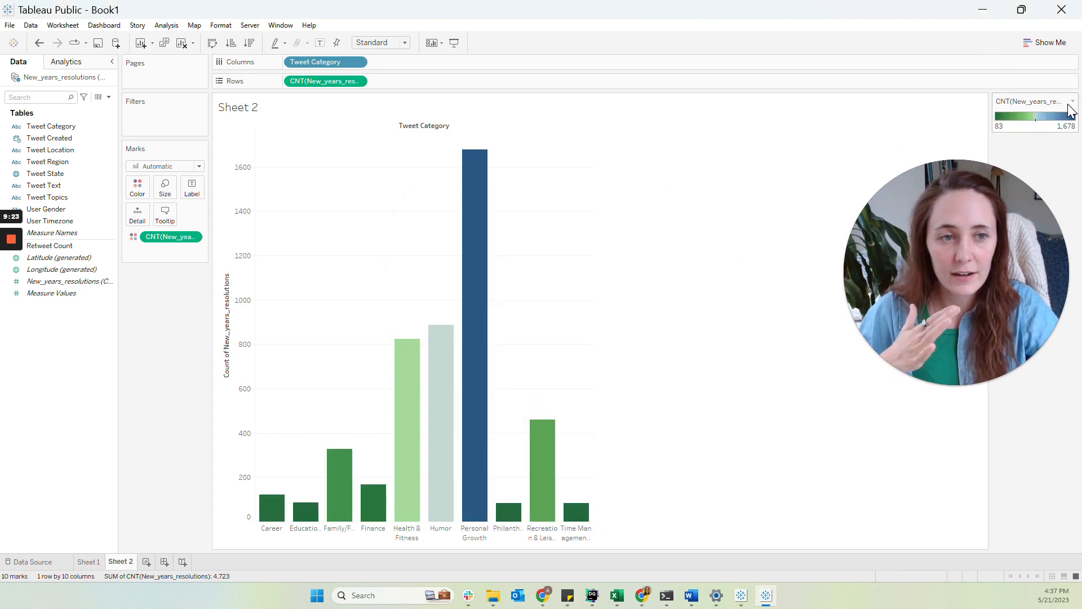
Change the count color palette to Blue-Teal
left_click(1072, 102)
left_click(1023, 112)
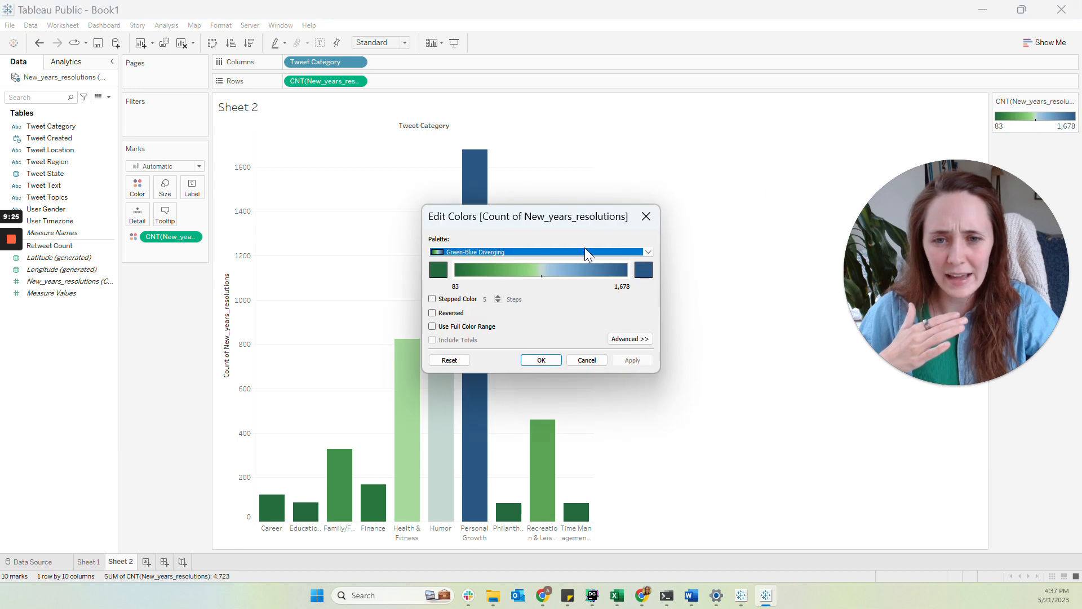
left_click(648, 252)
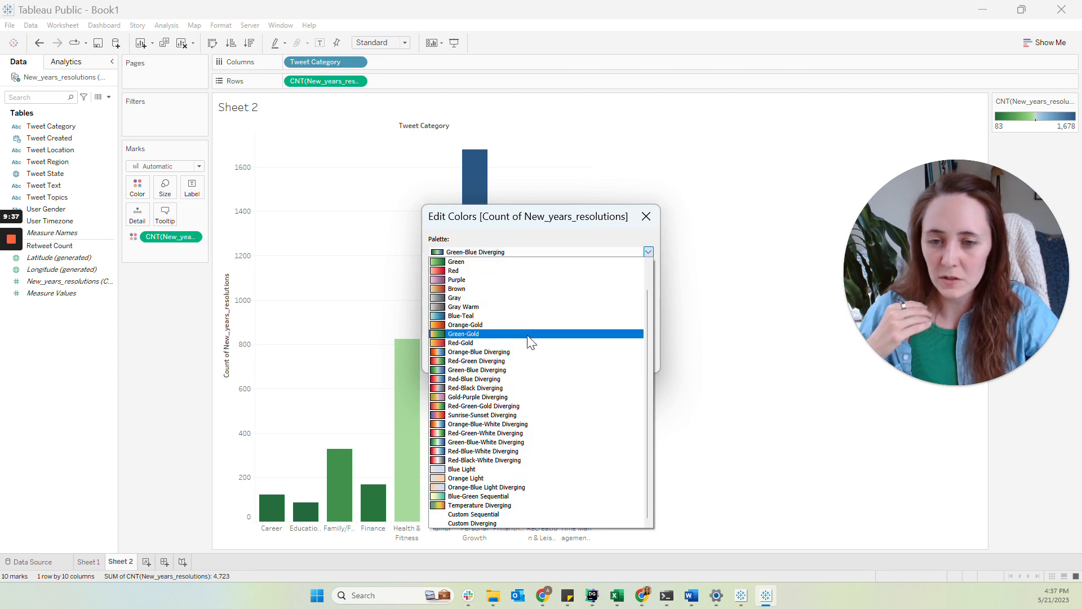
left_click(512, 316)
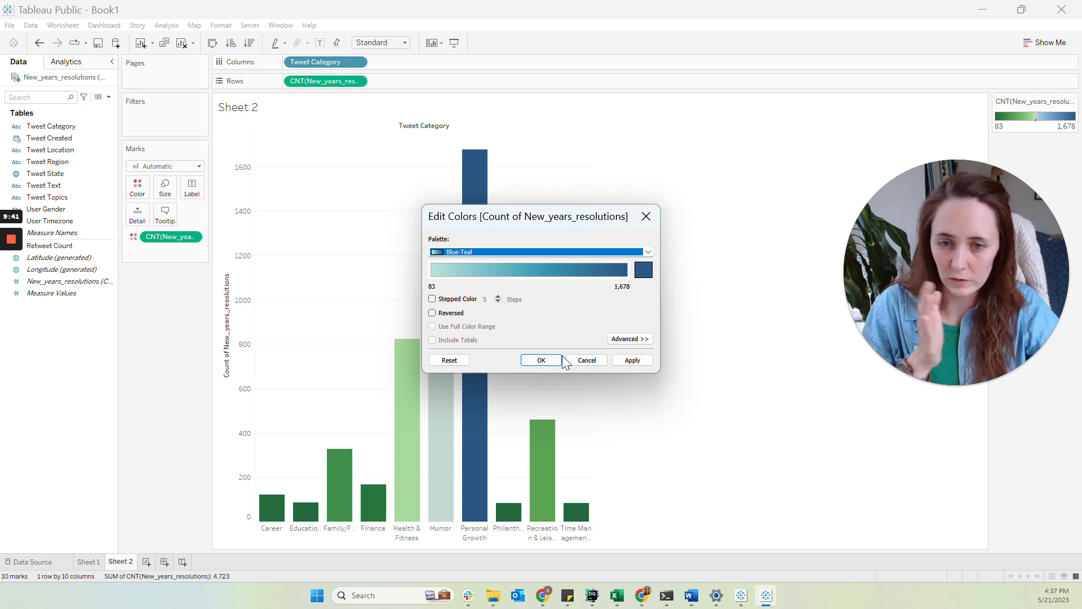
left_click(648, 252)
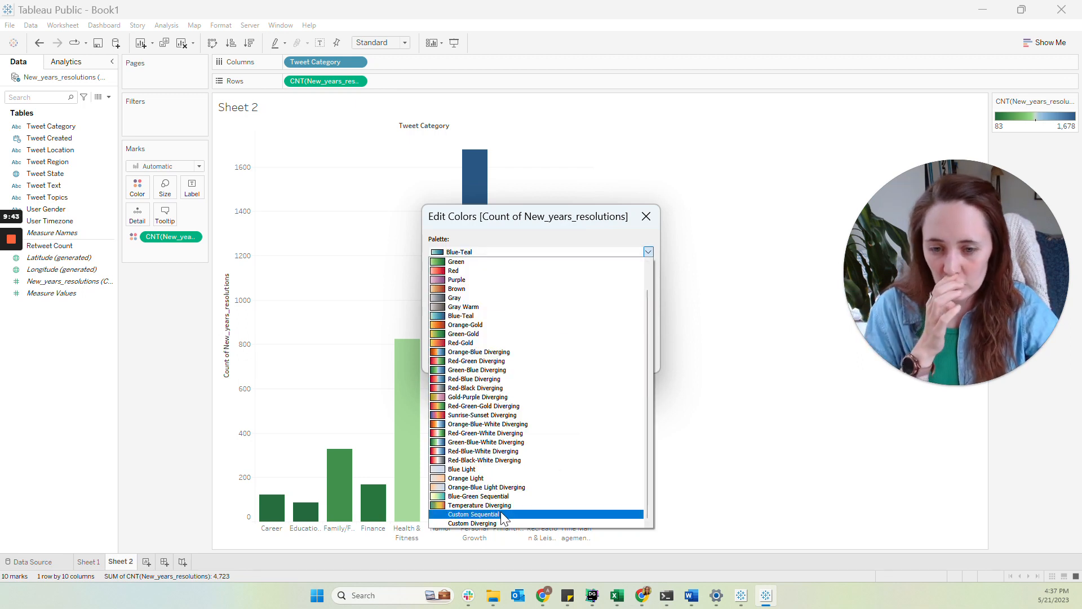
left_click(621, 252)
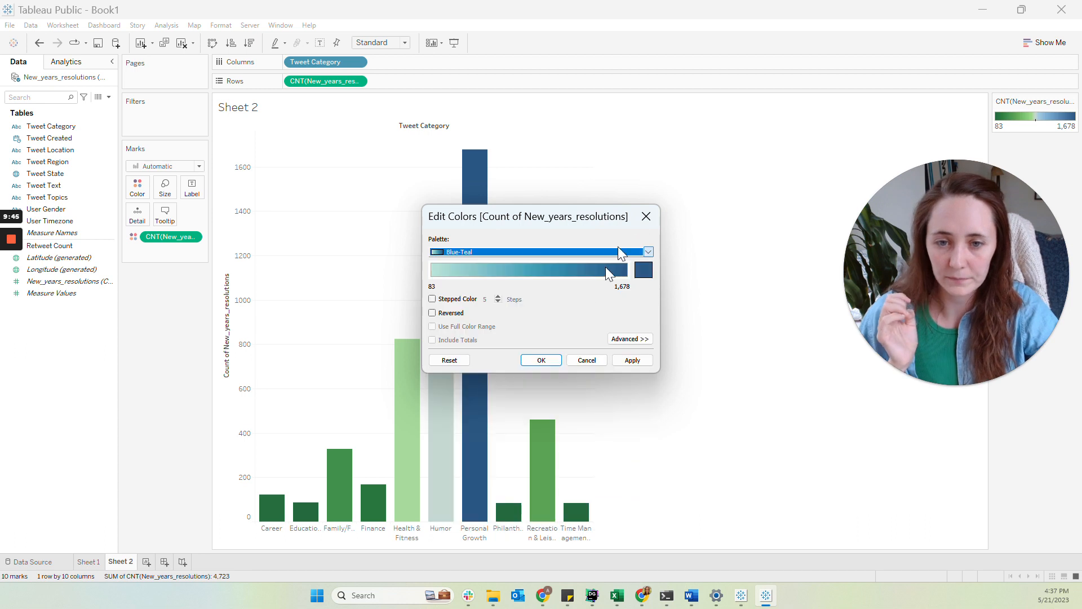
left_click(541, 360)
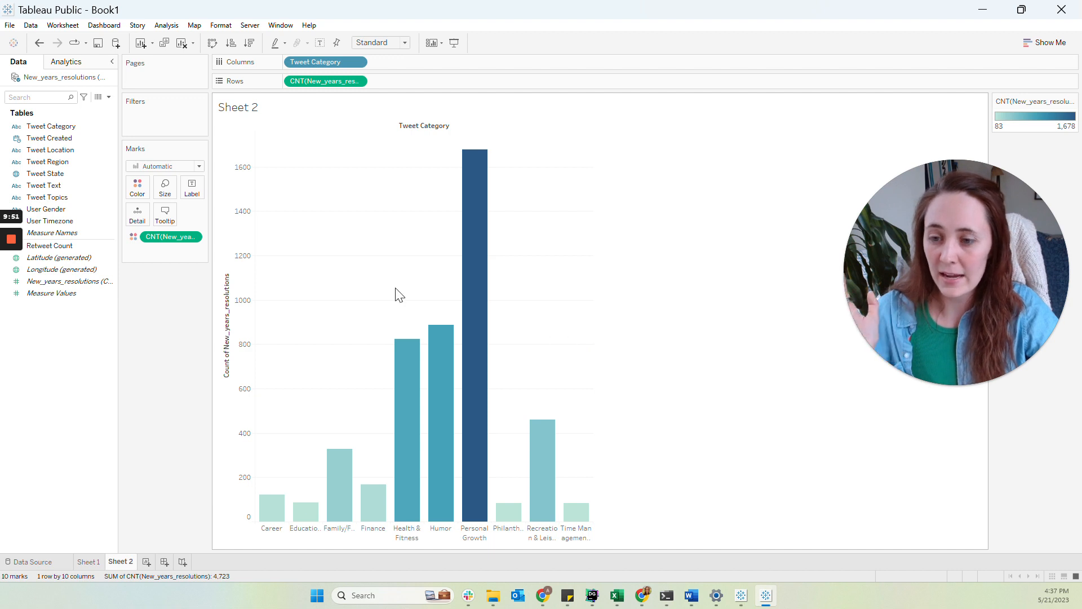
Rename the worksheet as tweet cat
double_click(130, 564)
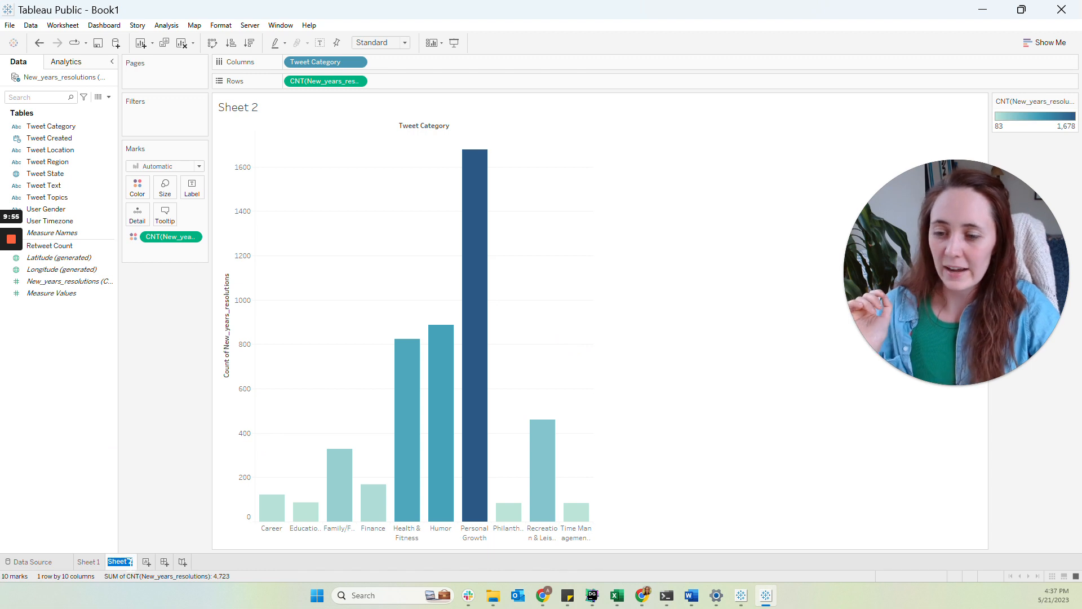
type("tweet cat")
key("Return")
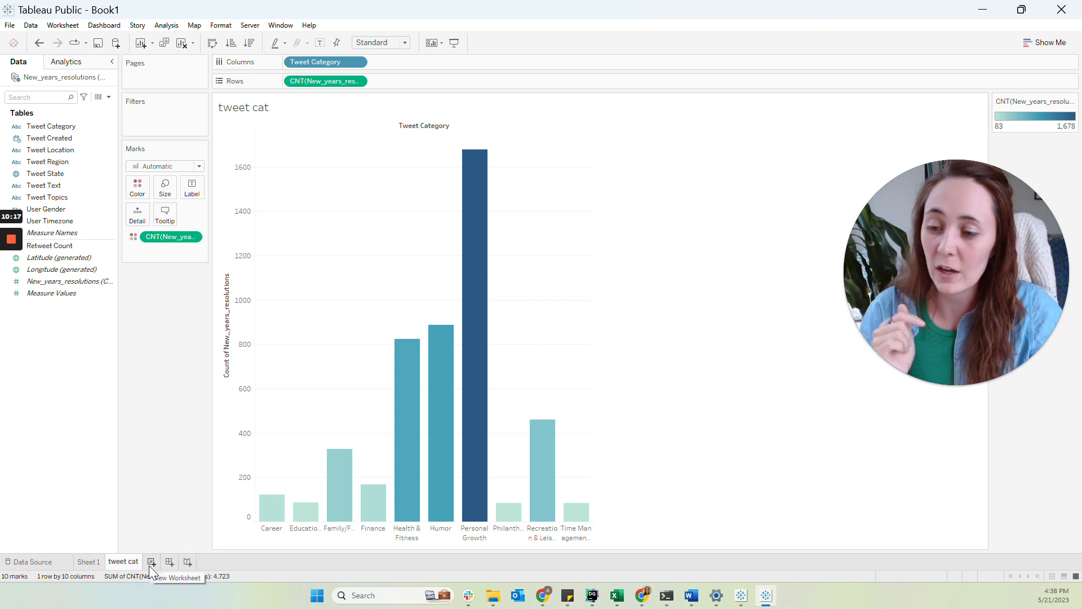
On a new worksheet, place Tweet Created on Columns
left_click(150, 565)
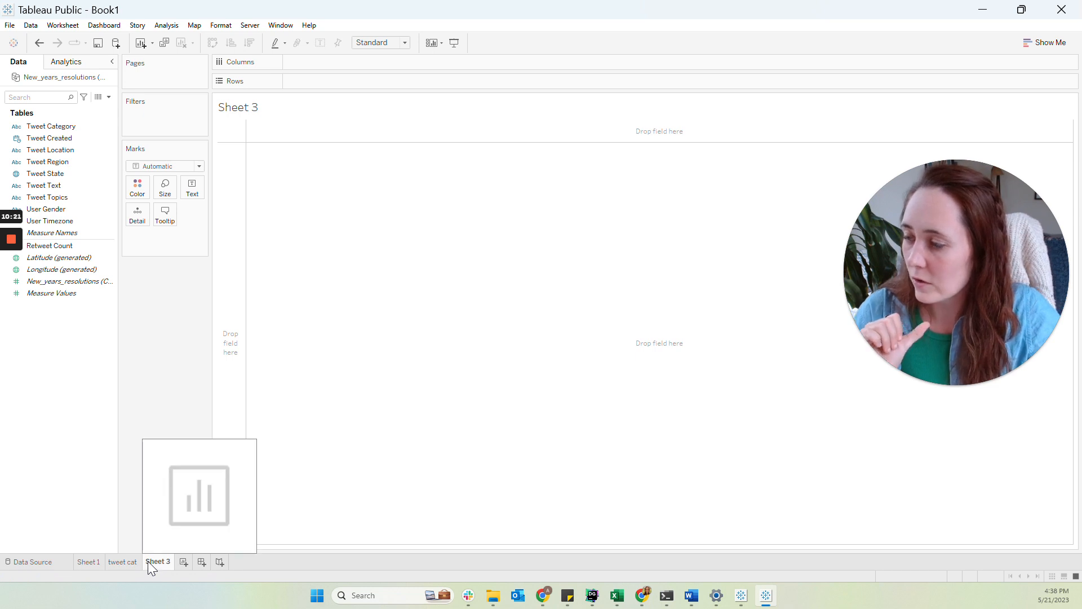
key("alt+Tab")
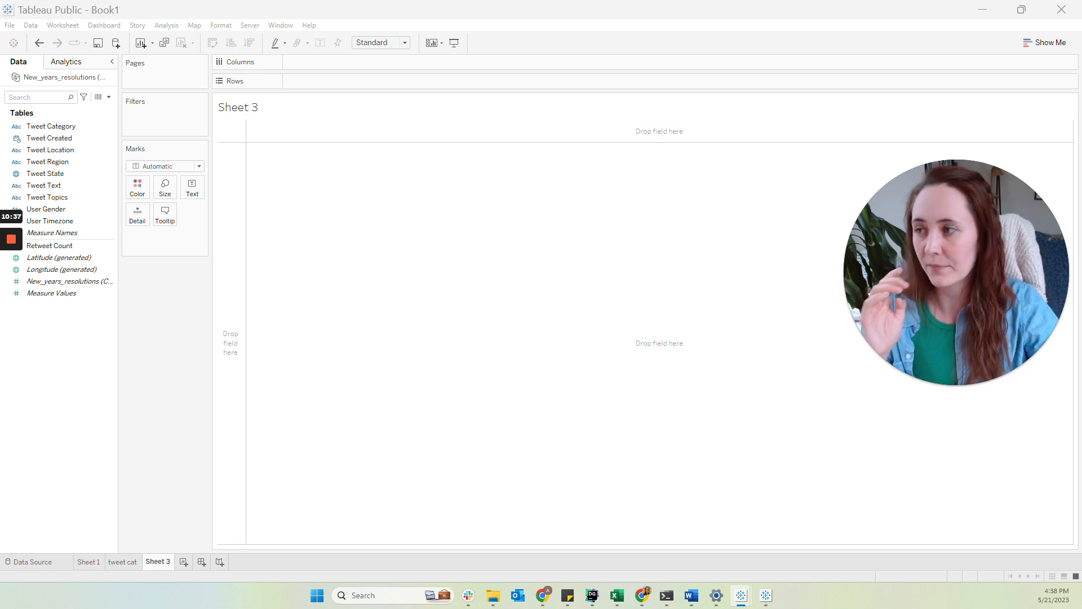
left_click(56, 140)
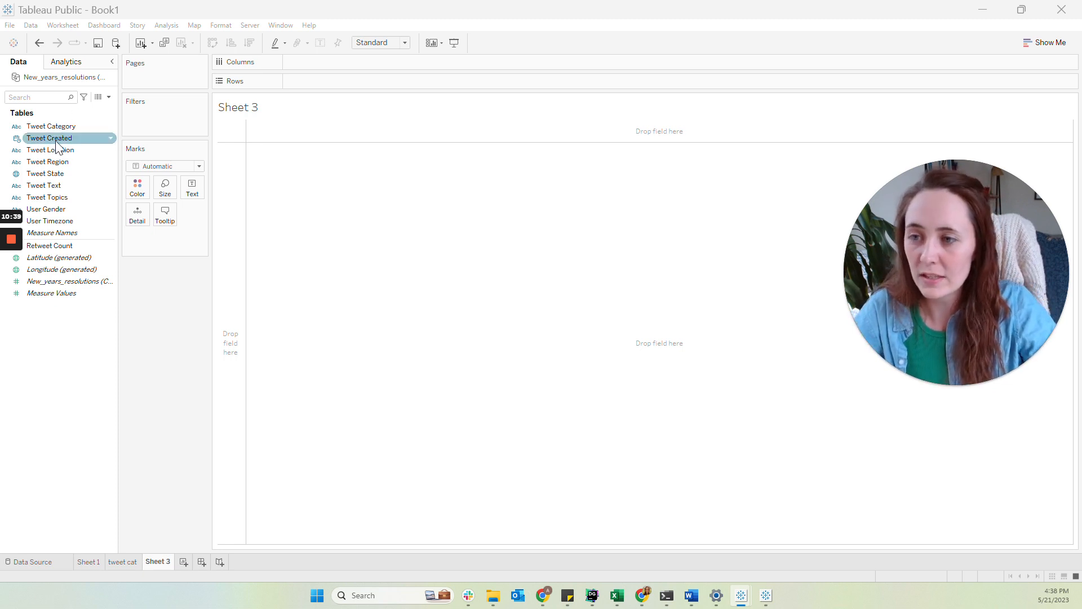
left_click_drag(55, 143, 319, 64)
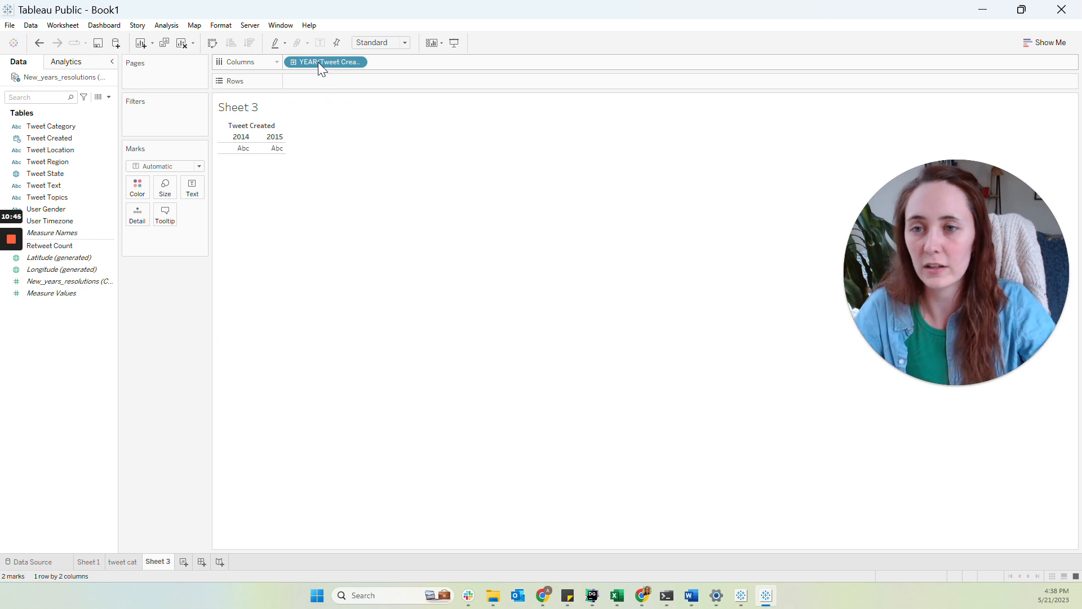
Change the Tweet Created date level to Hour
right_click(318, 62)
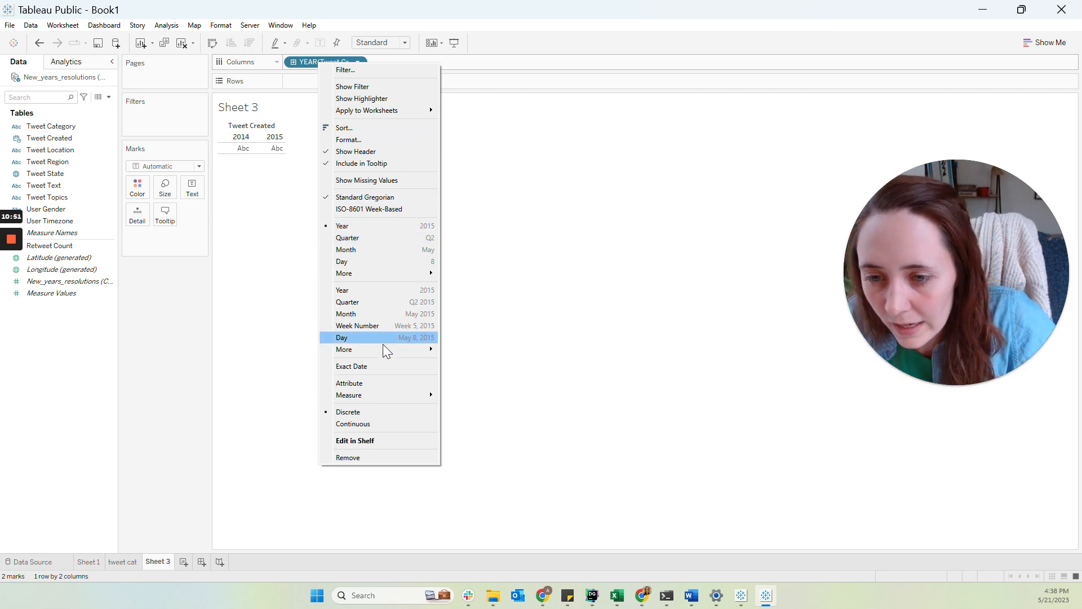
mouse_move(383, 347)
left_click(449, 348)
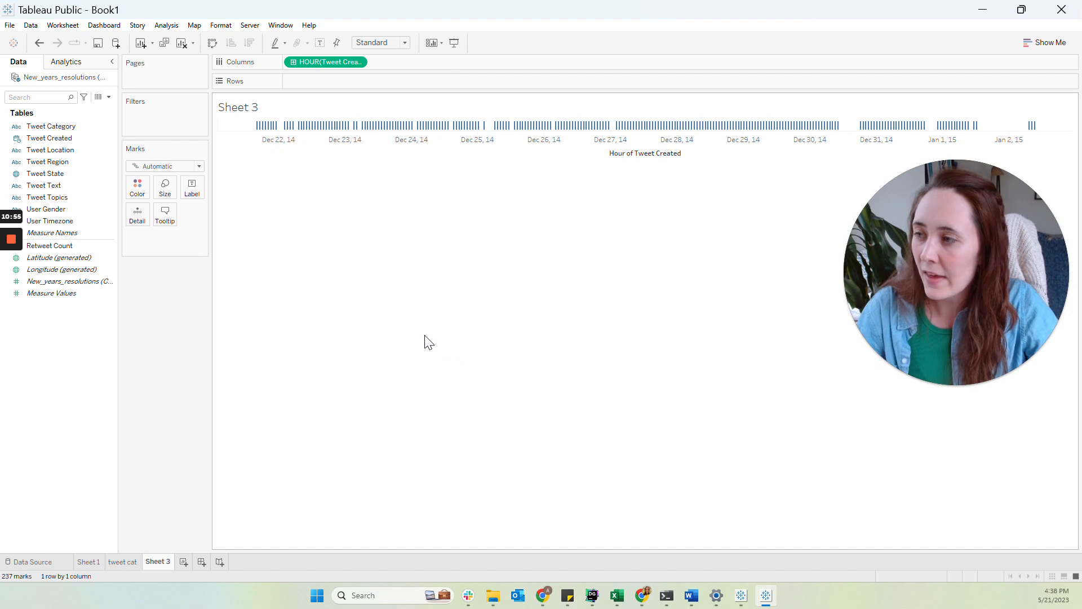
Switch the mark type to Line and plot the count of New_years_resolutions records on Rows
left_click(169, 168)
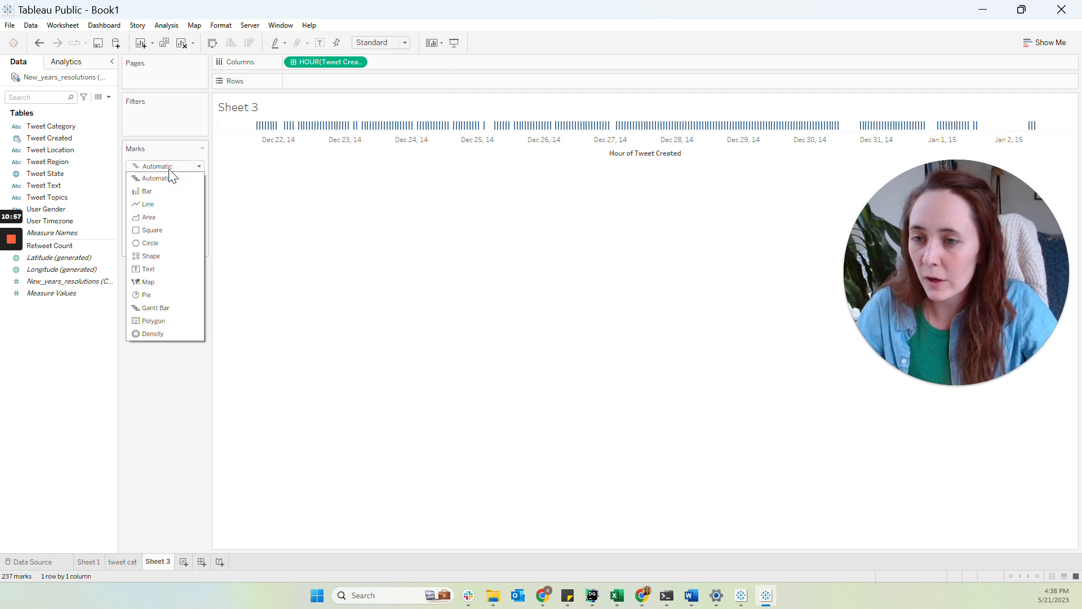
left_click(167, 203)
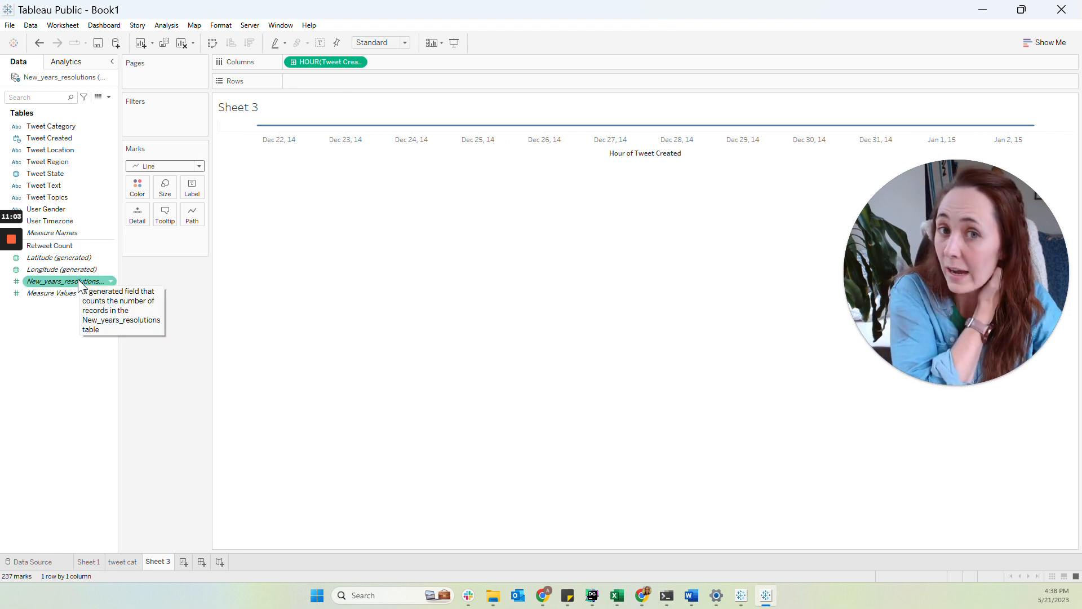
left_click_drag(79, 285, 339, 75)
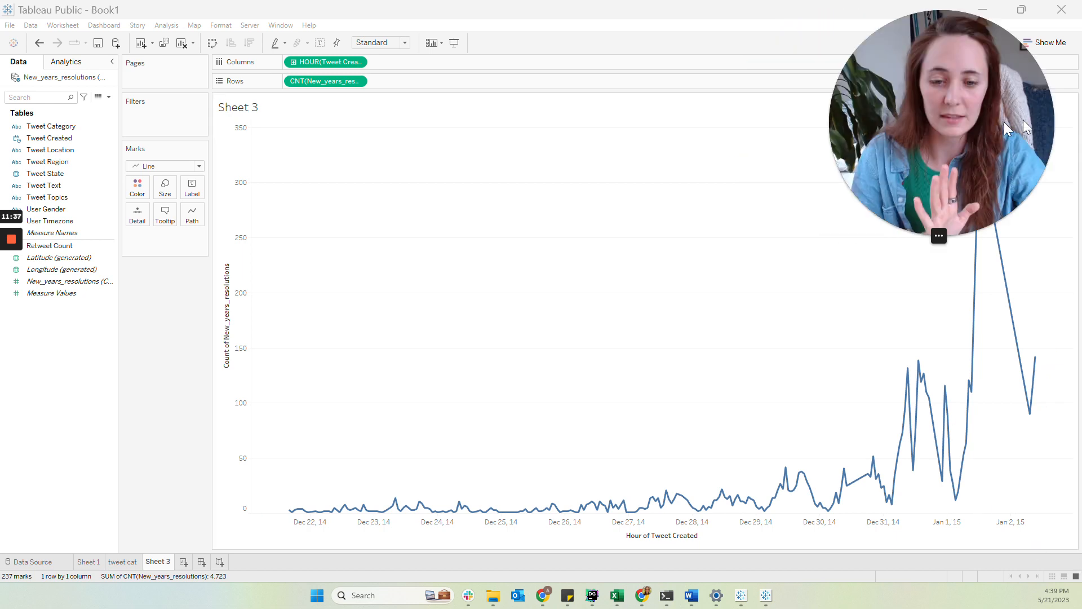
Rename the worksheet as All Time
double_click(158, 562)
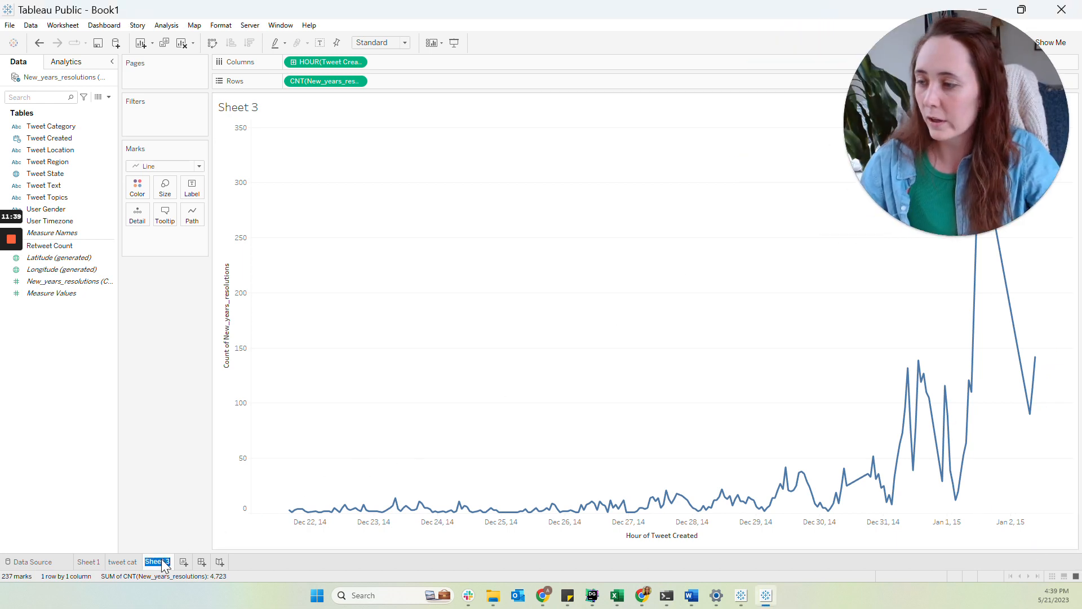
type("All Time")
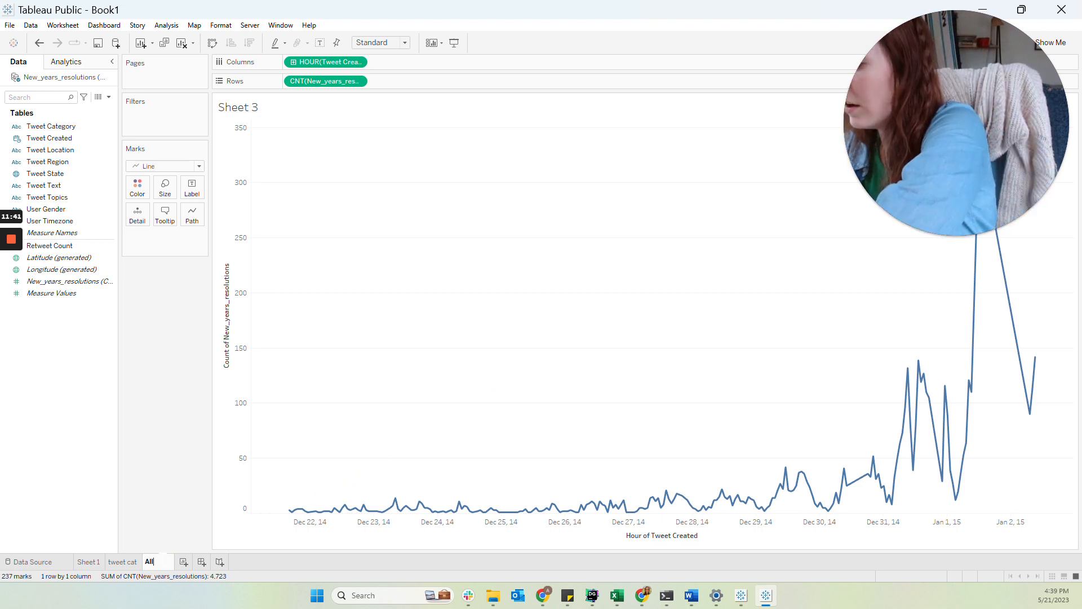
key("Return")
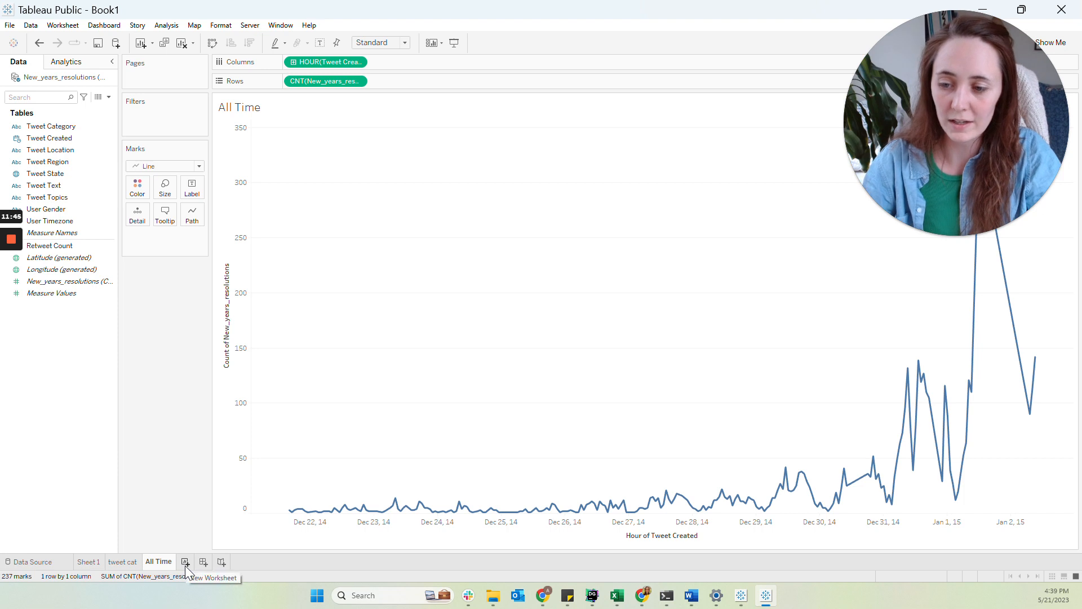
On a new worksheet, put the count of New_years_resolutions records on the Text mark
left_click(185, 562)
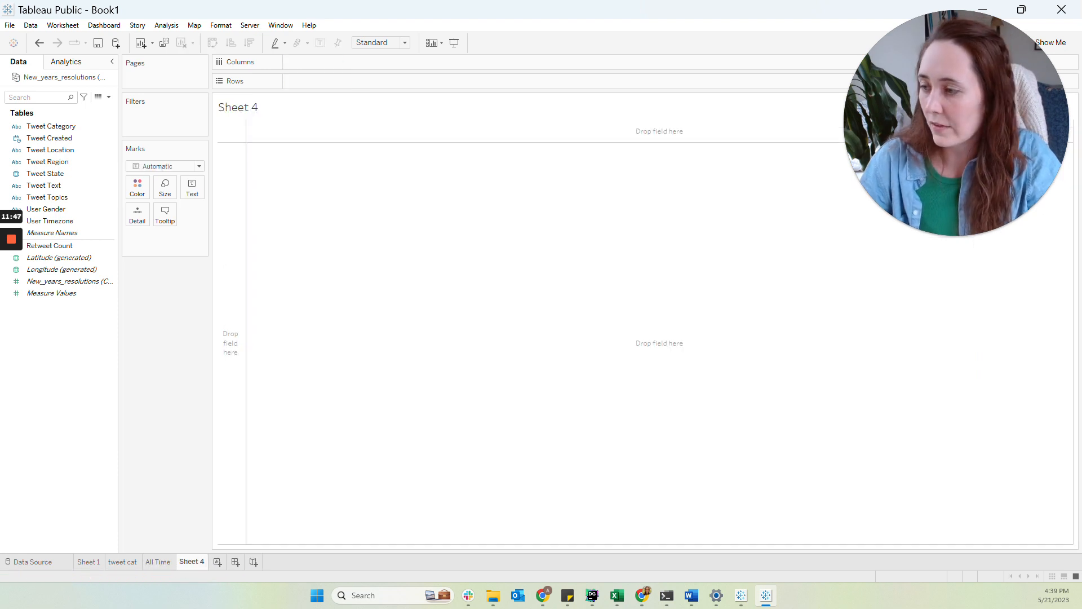
key("alt+Tab")
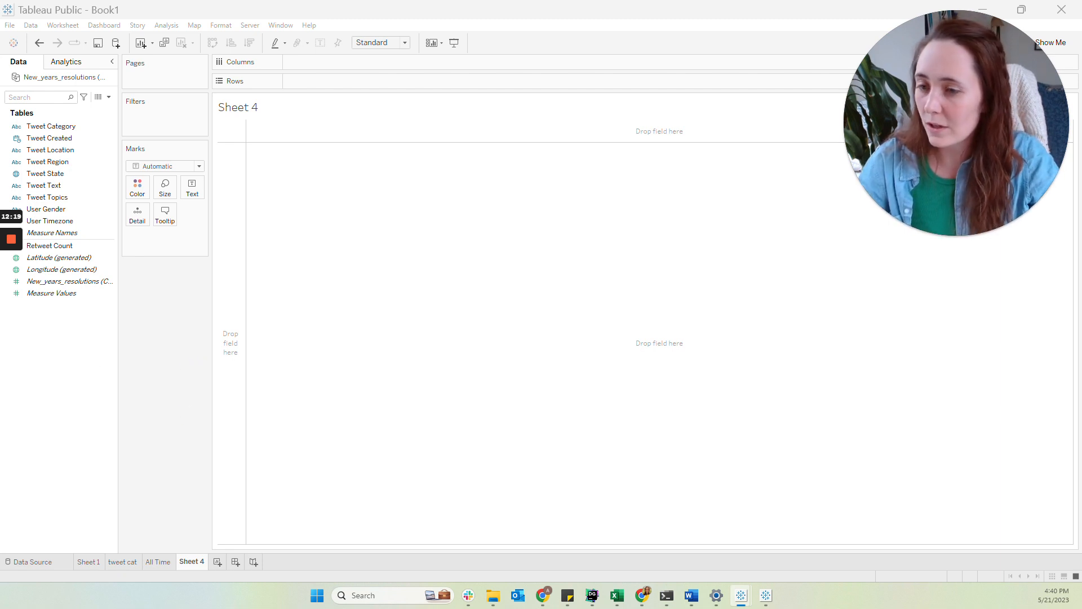
left_click_drag(62, 282, 194, 194)
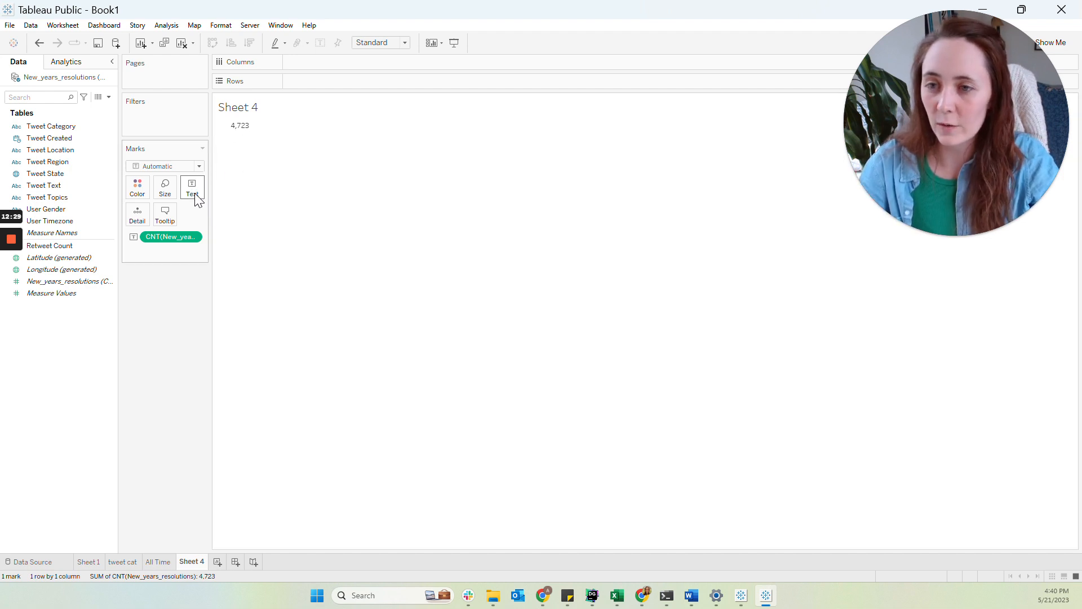
Edit the label: make the count 11 pt and add a second line reading Total Tweets in 9 pt
left_click(196, 198)
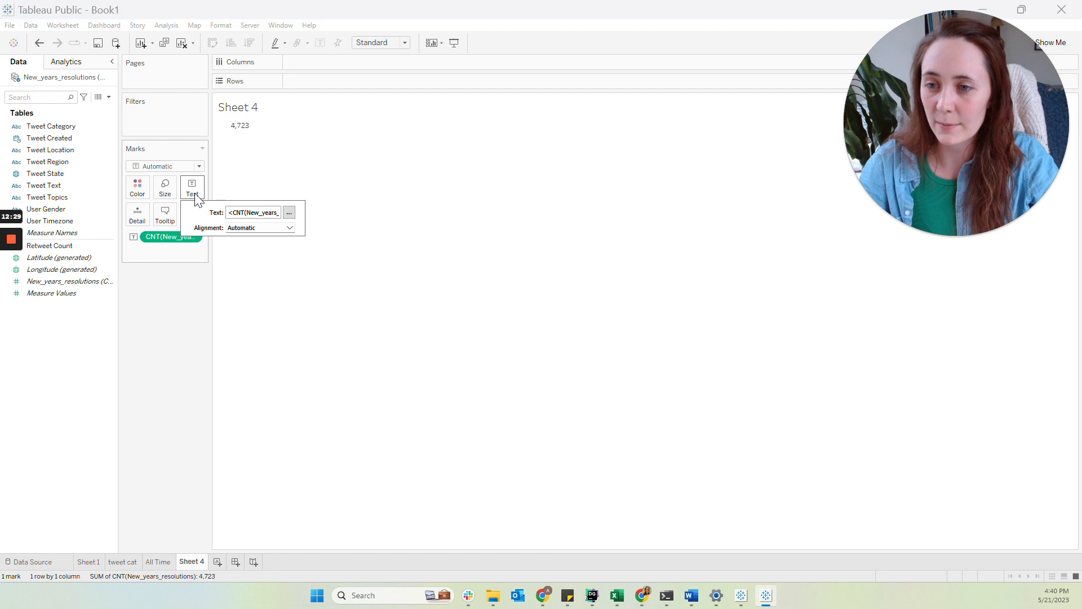
left_click(289, 212)
left_click_drag(394, 308, 512, 263)
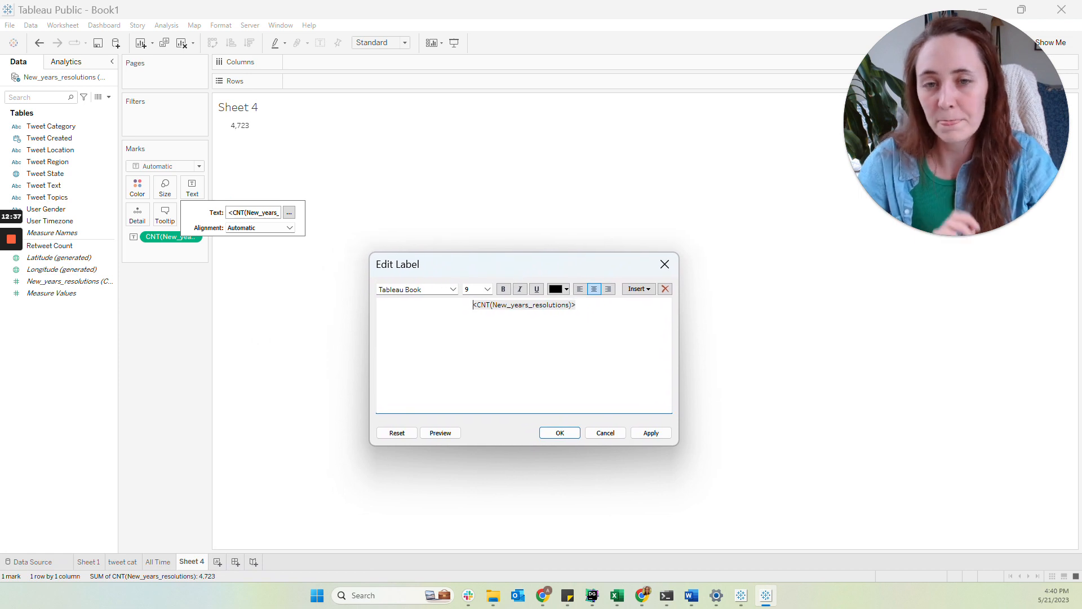
key("ctrl+a")
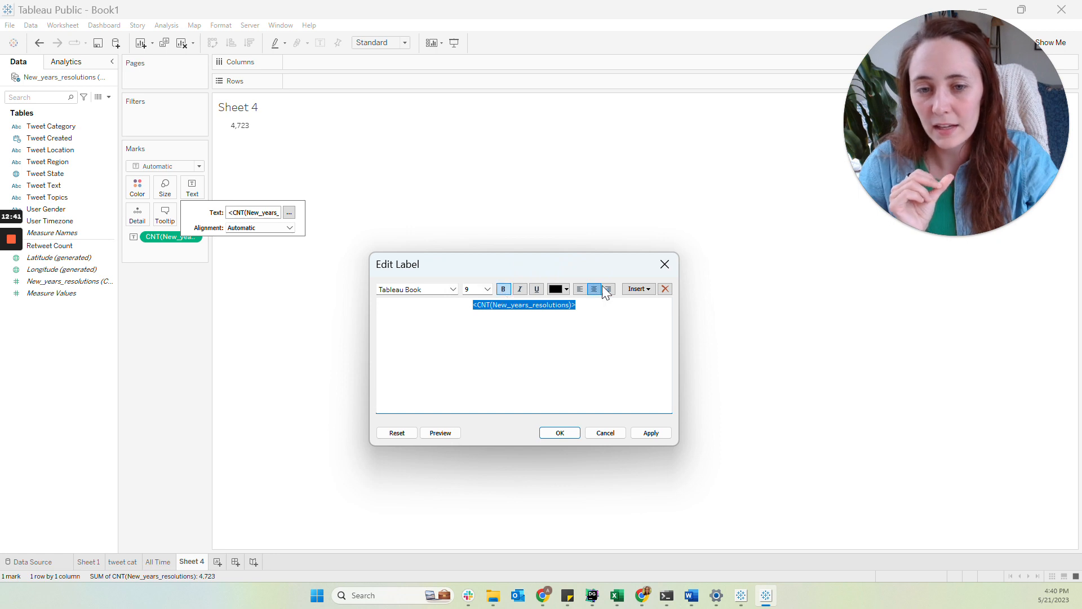
left_click(488, 290)
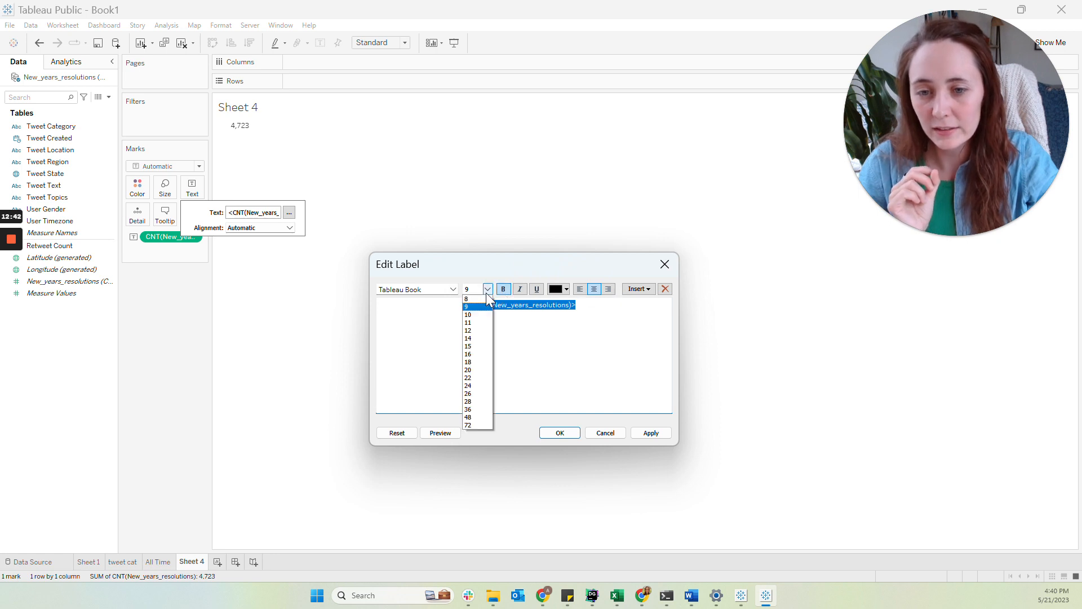
left_click(478, 323)
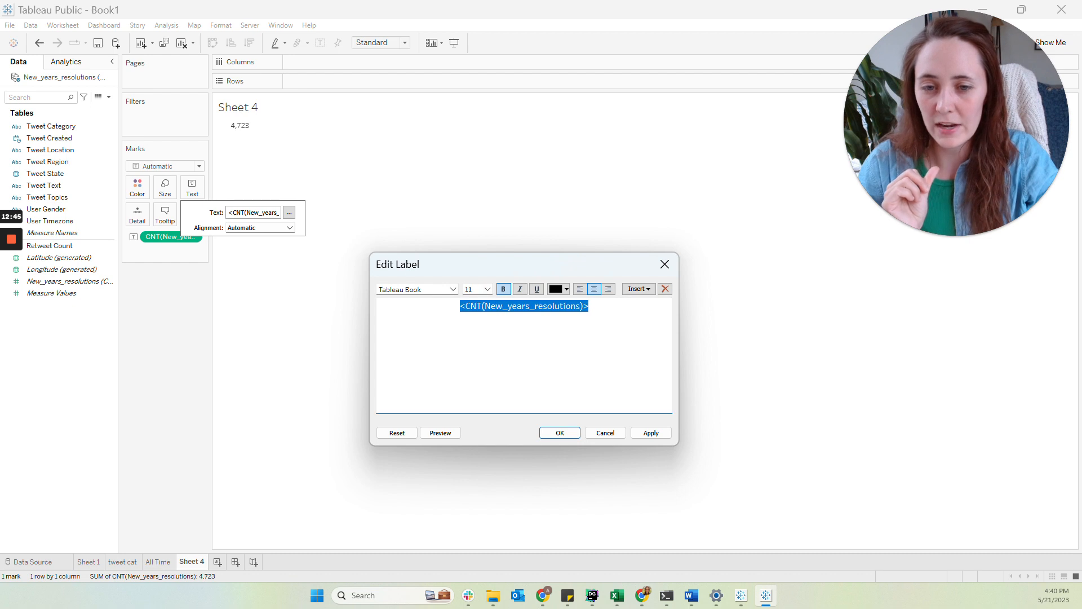
left_click(590, 306)
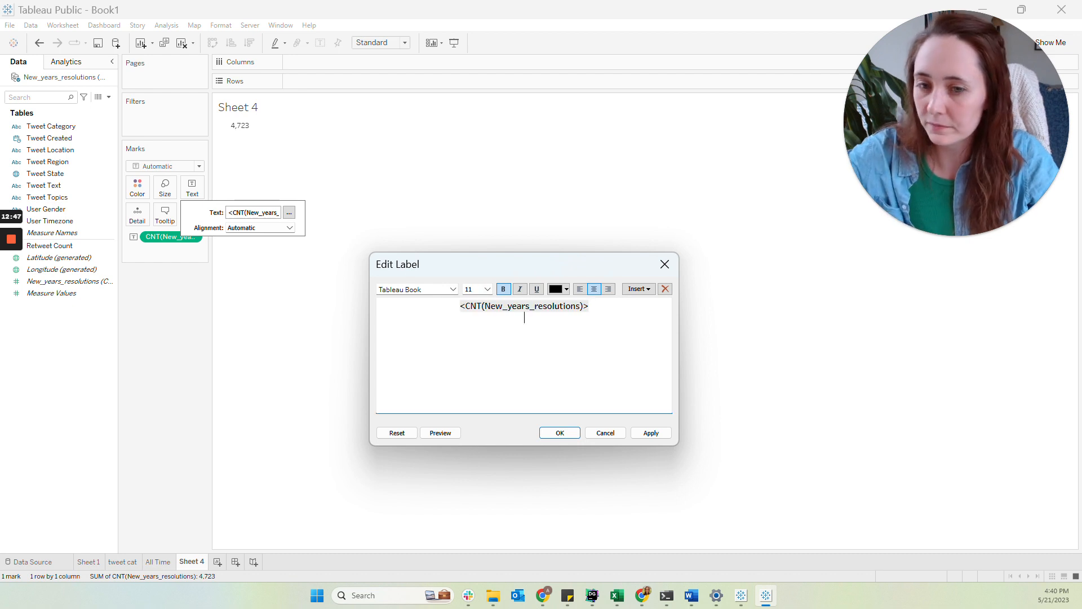
left_click(488, 289)
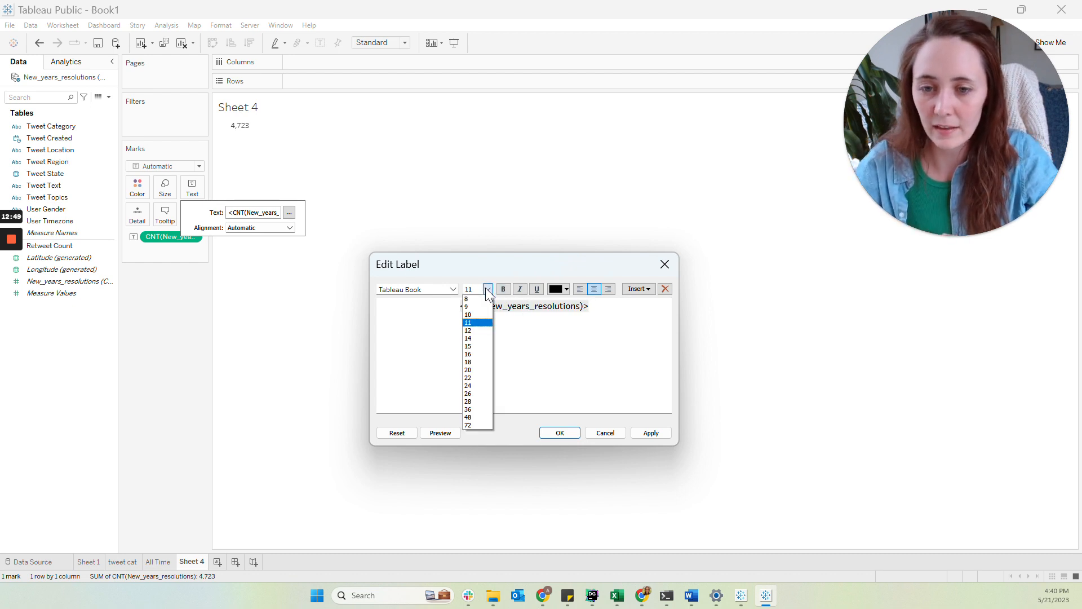
left_click(487, 307)
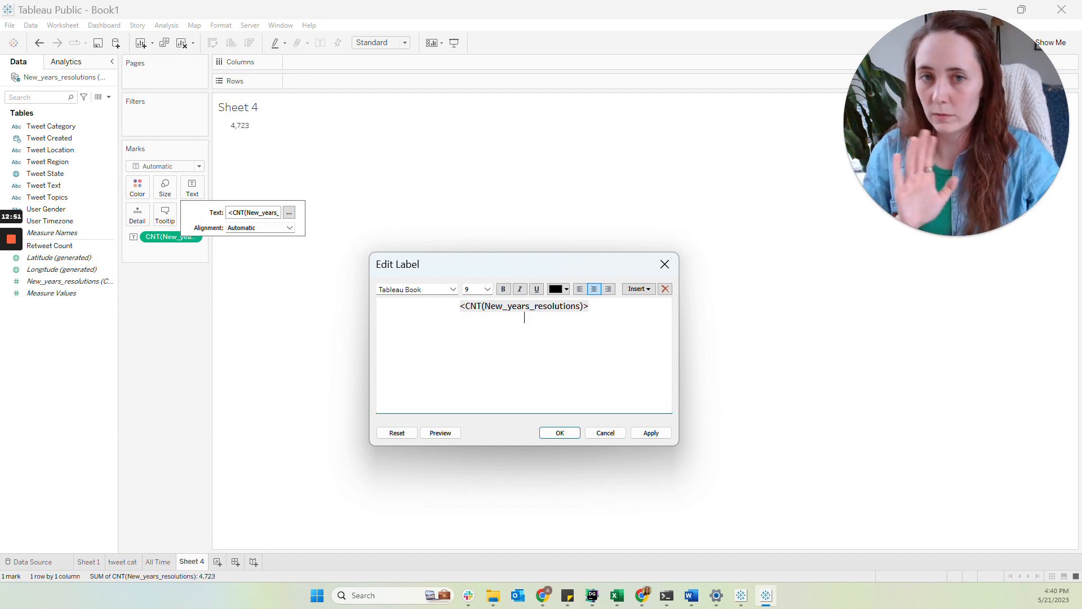
key("Return")
type("Total Tweets")
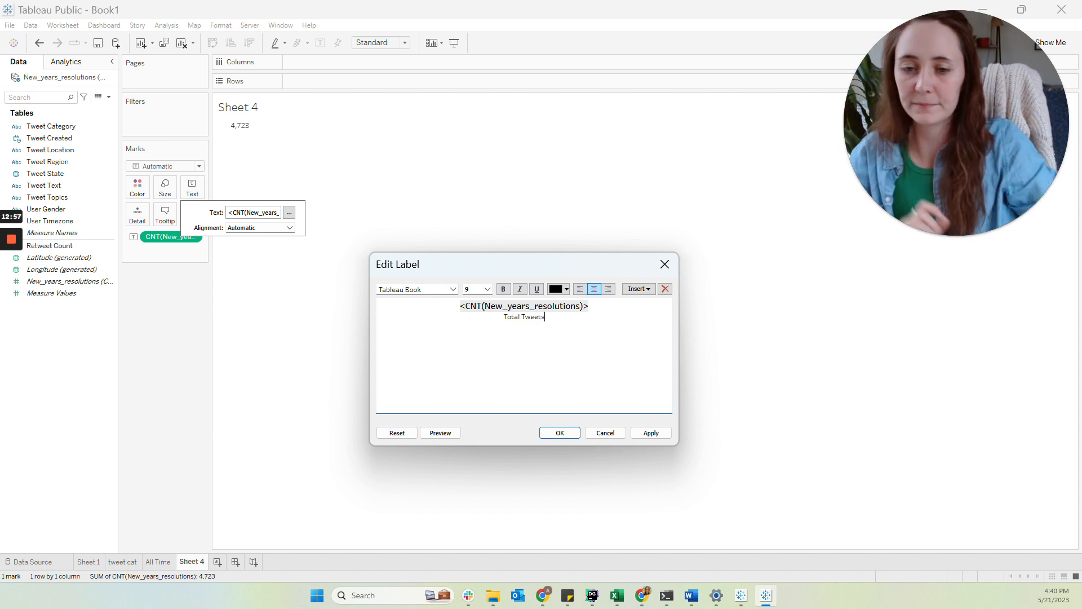
left_click(563, 434)
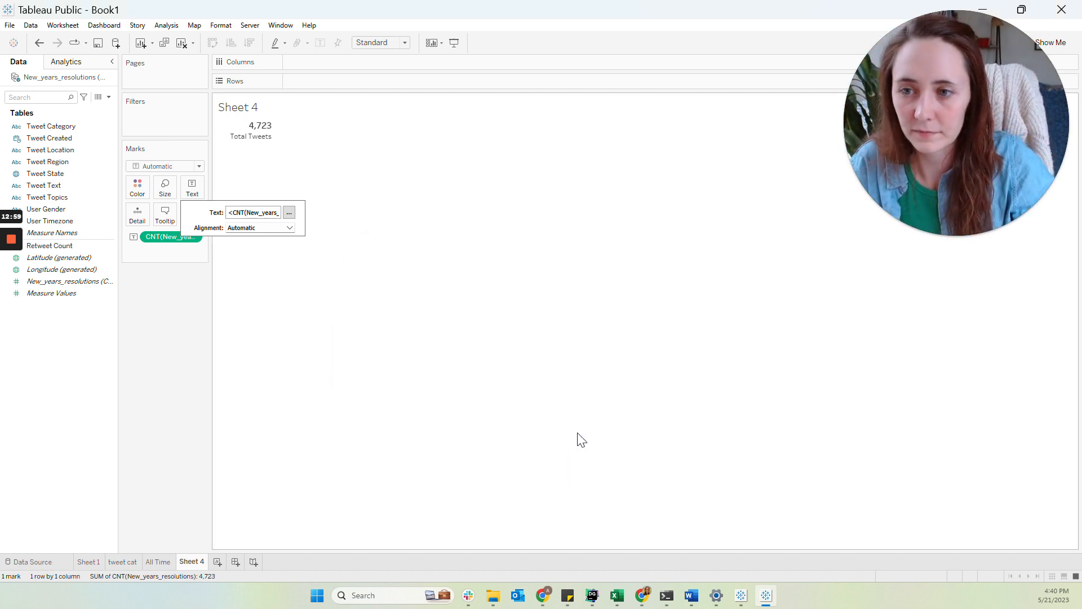
Set the label's horizontal alignment to Center
left_click(257, 228)
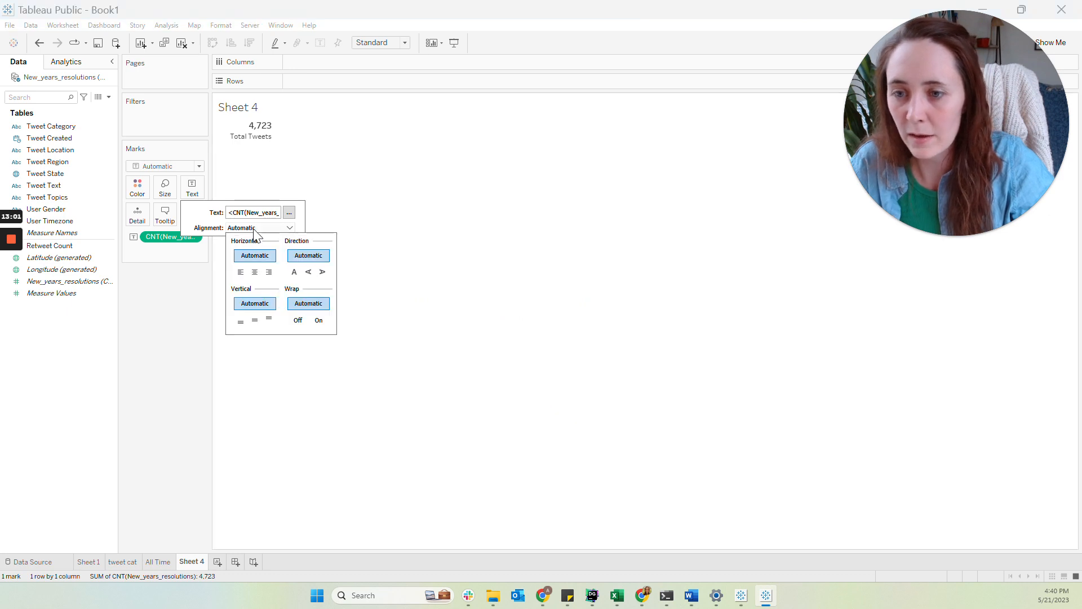
left_click(253, 271)
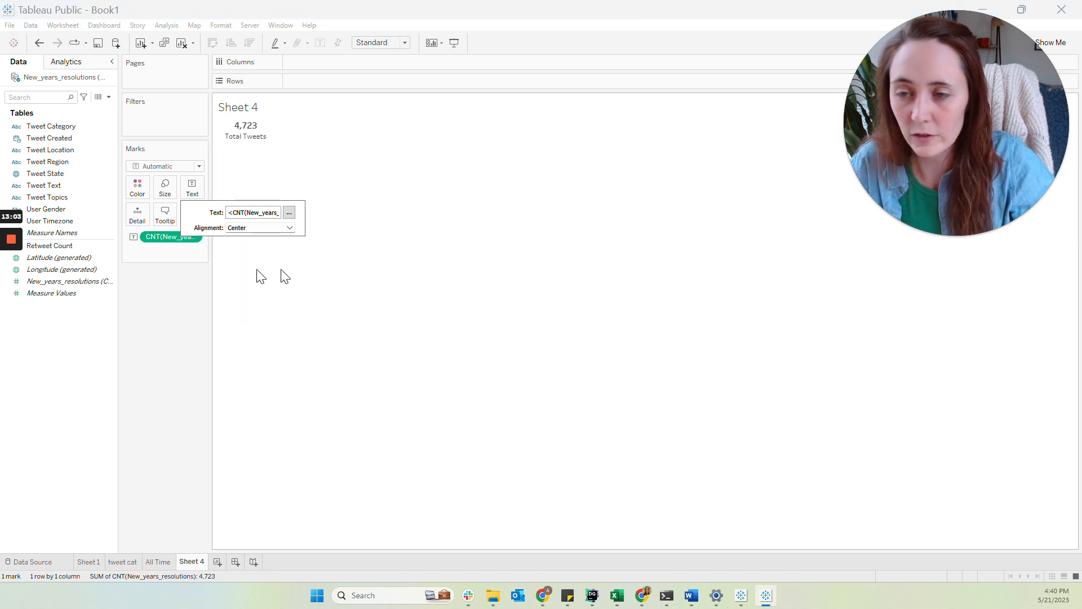
left_click(377, 277)
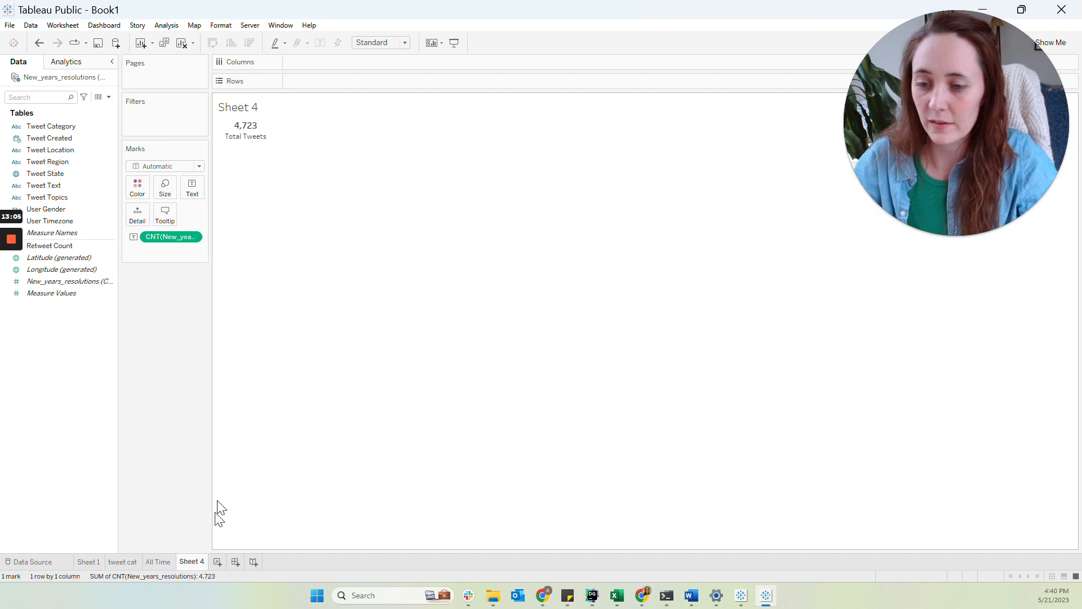
Rename the worksheet as Total Tweets BAN
double_click(195, 562)
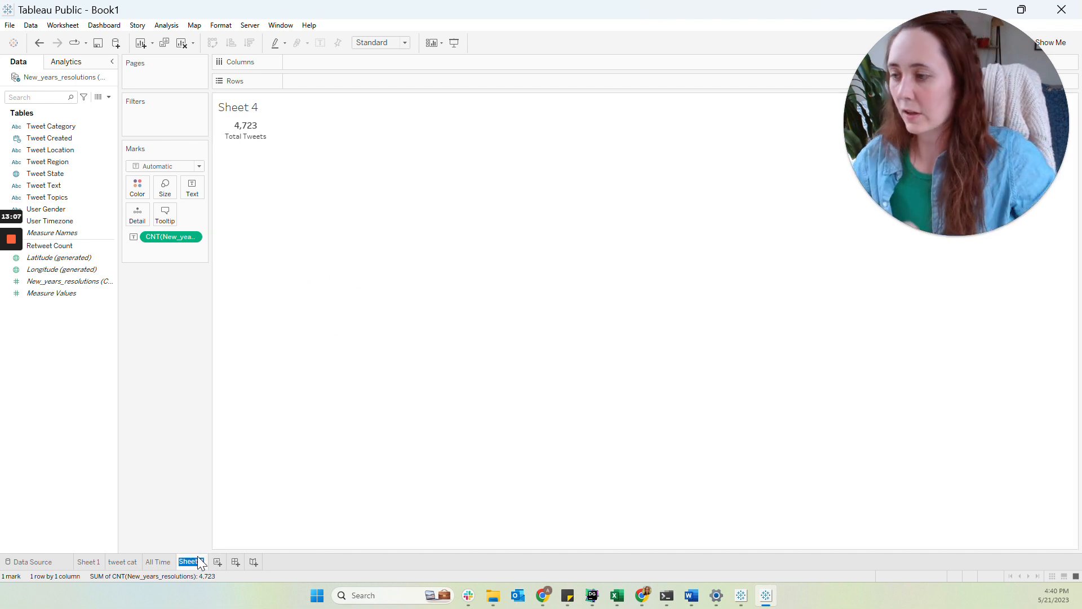
type("Total")
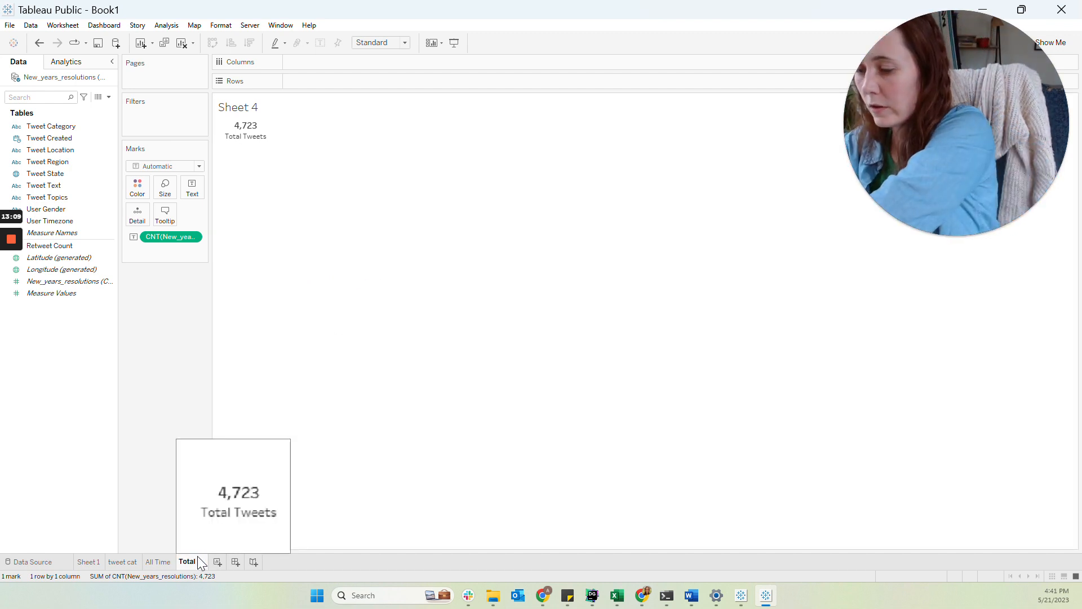
type(" Tweets BAN")
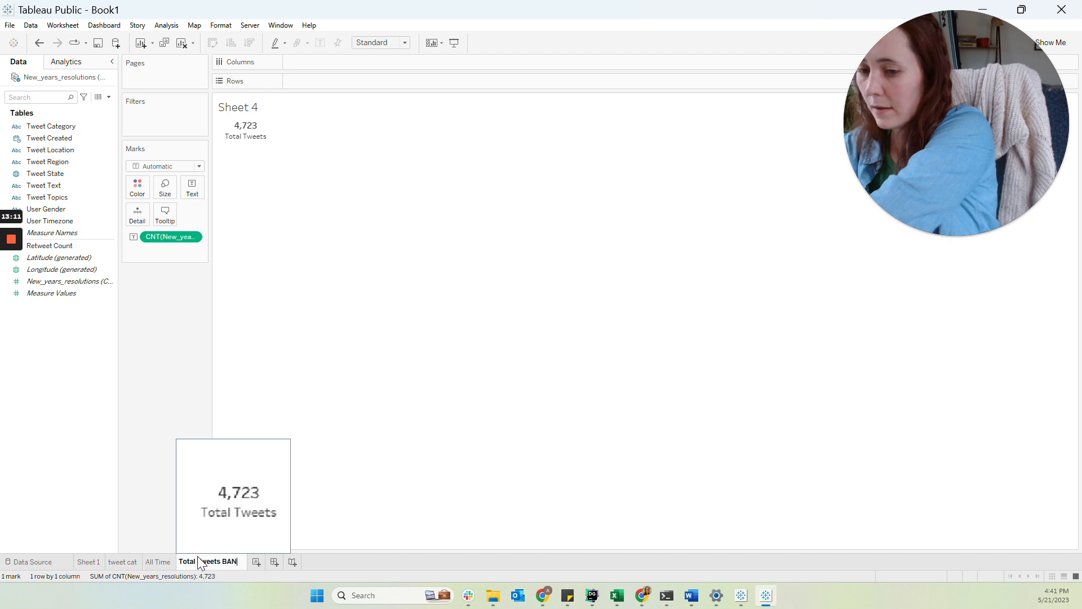
key("Return")
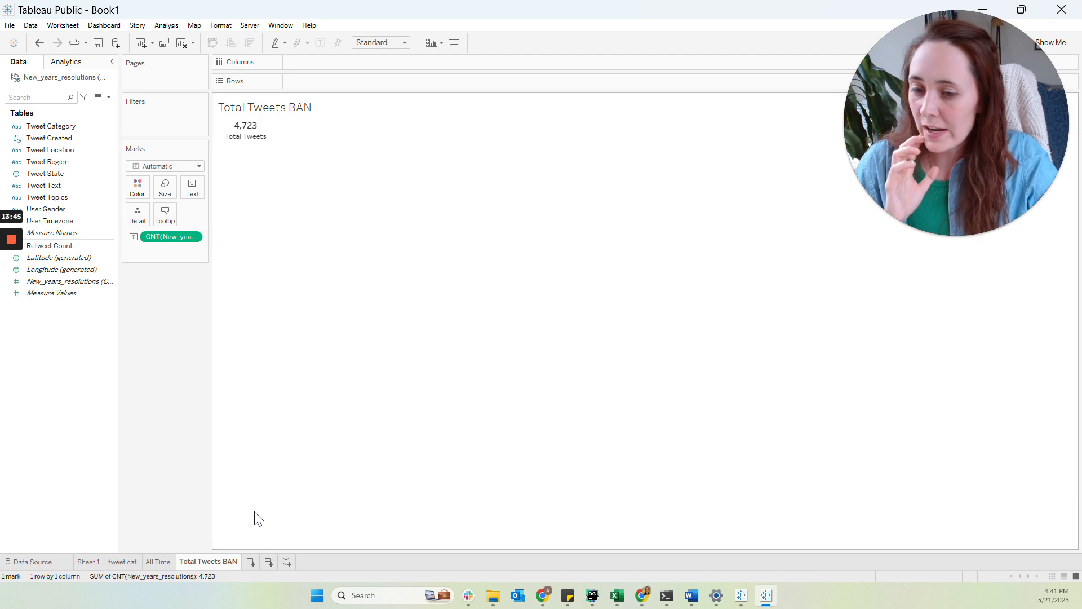
Add a new worksheet and rename it as Map
left_click(251, 562)
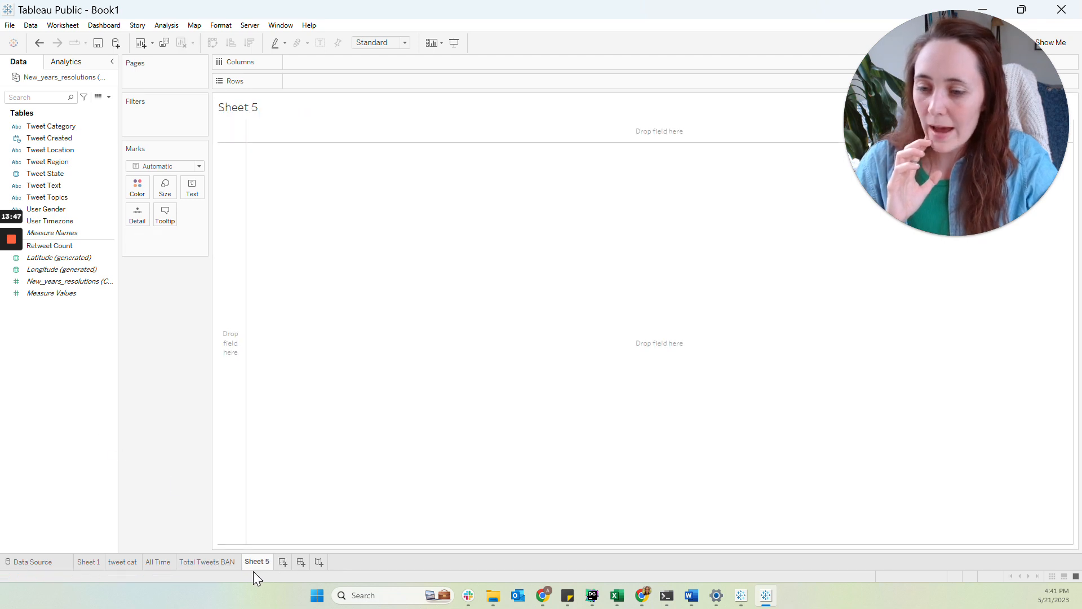
double_click(254, 561)
type("Map")
key("Return")
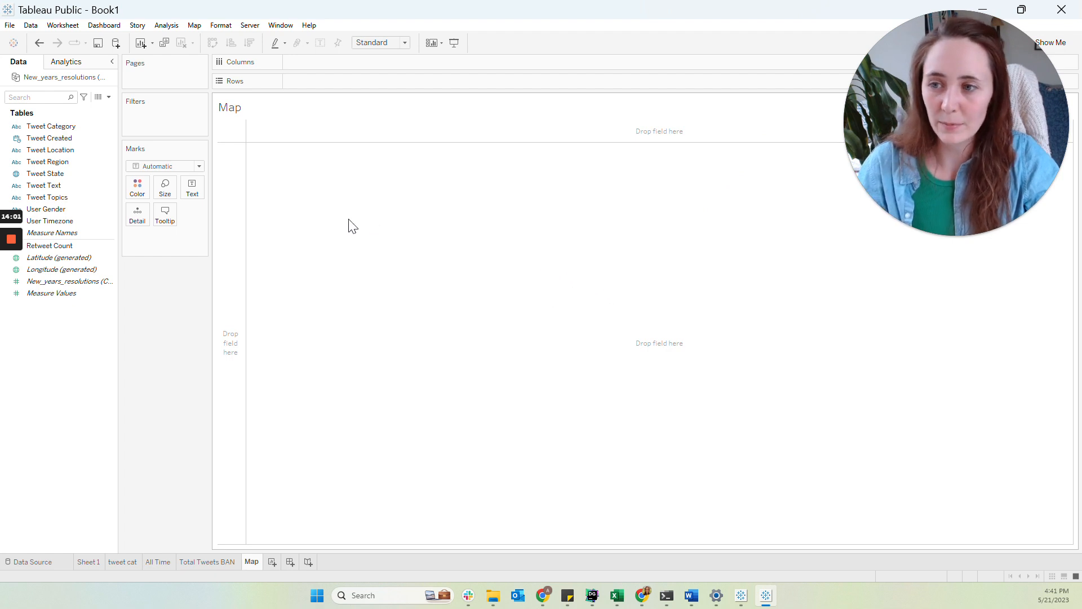
Plot Tweet State on a map and switch it to a filled map of states
double_click(33, 175)
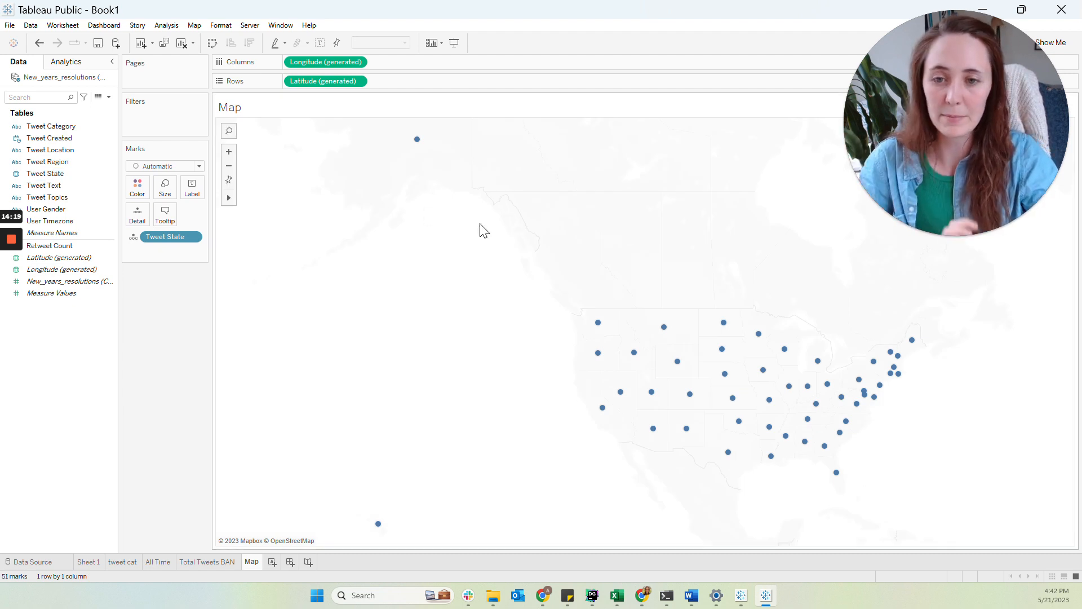
left_click_drag(982, 124, 812, 108)
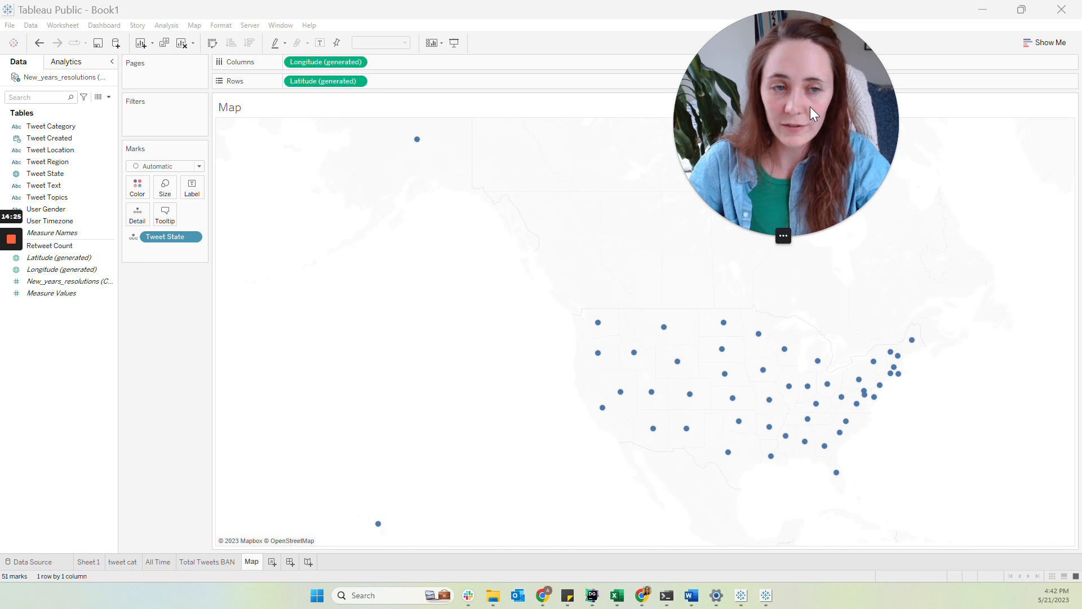
left_click(1051, 42)
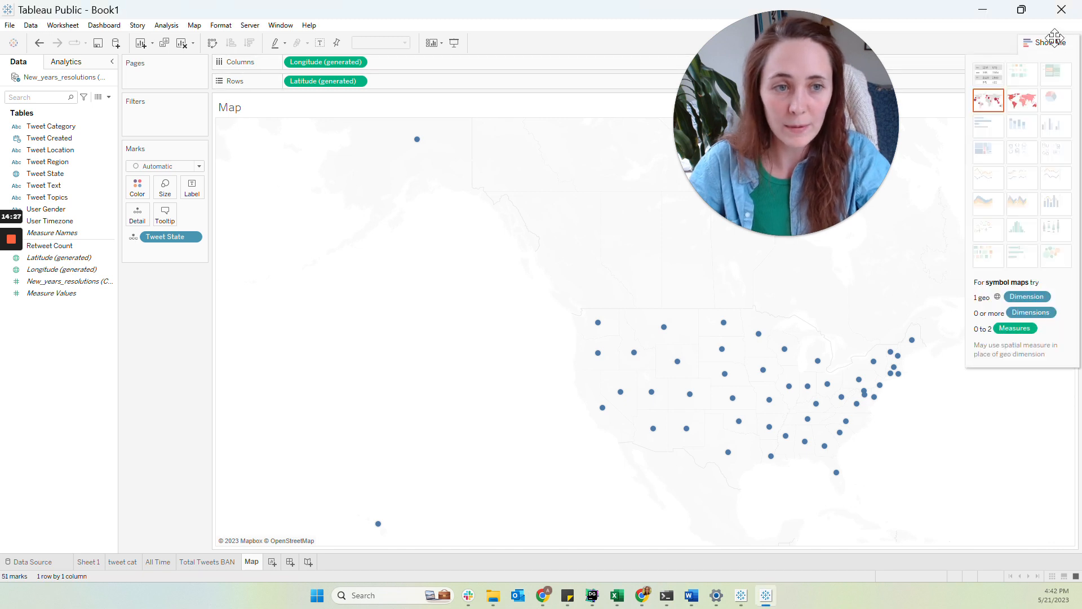
left_click(1022, 104)
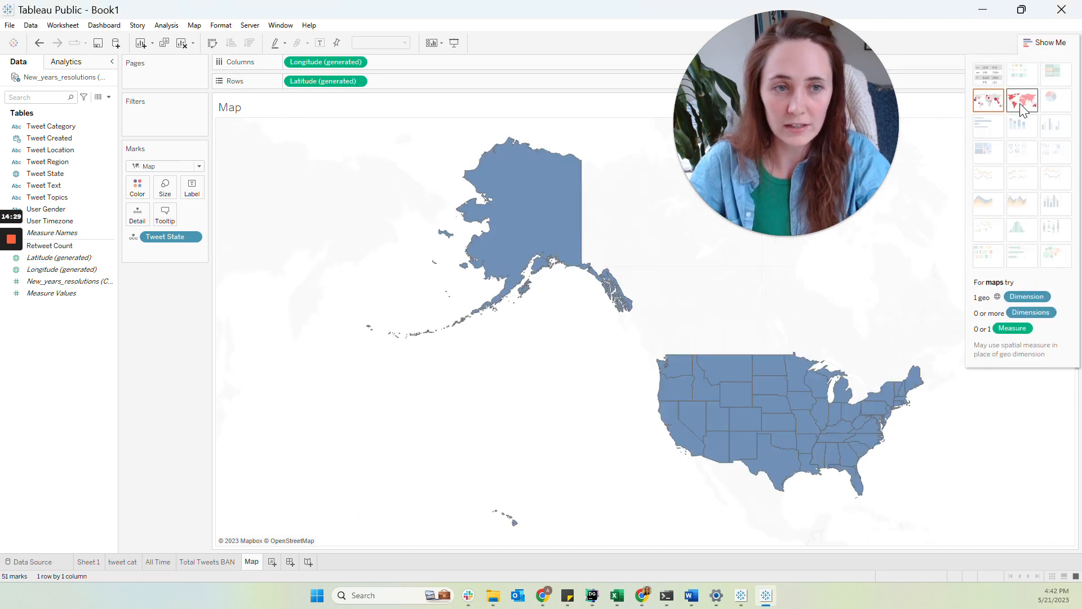
left_click(1039, 44)
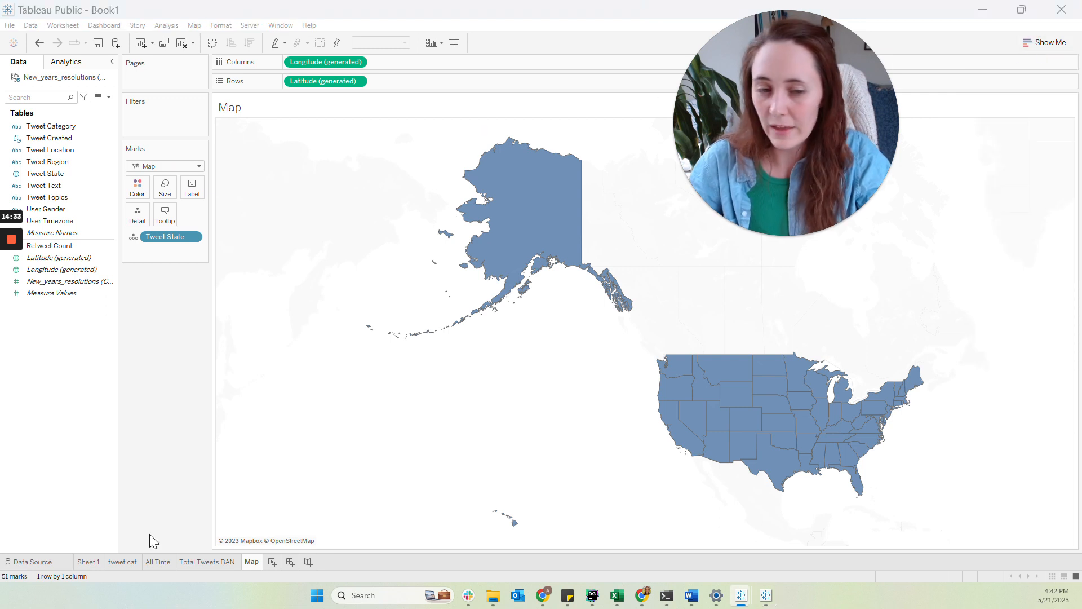
Color the states by the count of New_years_resolutions records
left_click_drag(791, 148, 961, 148)
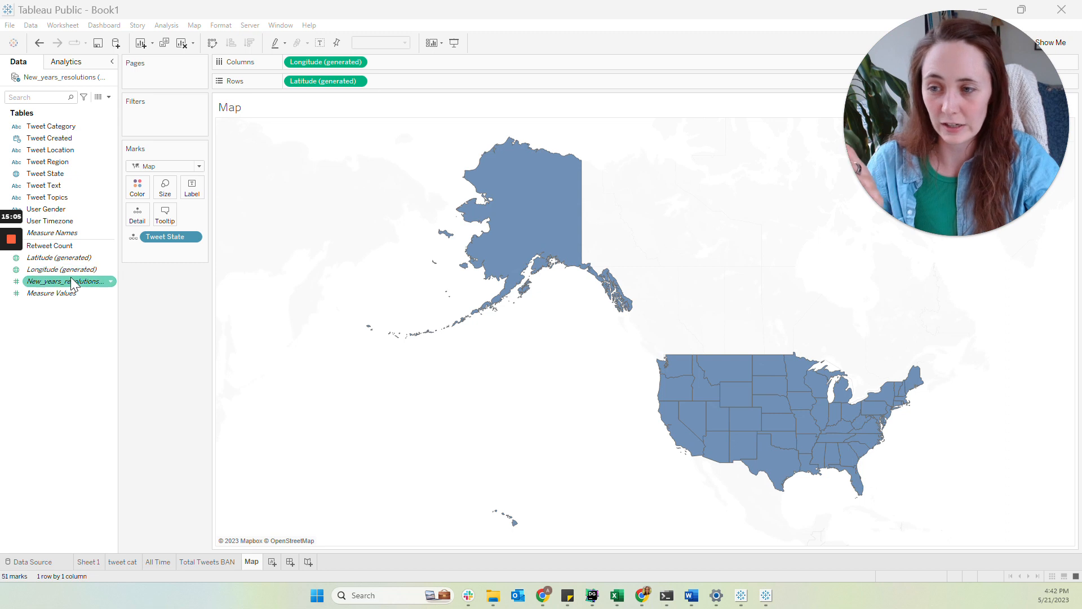
mouse_move(79, 282)
left_mouse_down()
mouse_move(132, 270)
mouse_move(178, 215)
mouse_move(148, 192)
left_mouse_up()
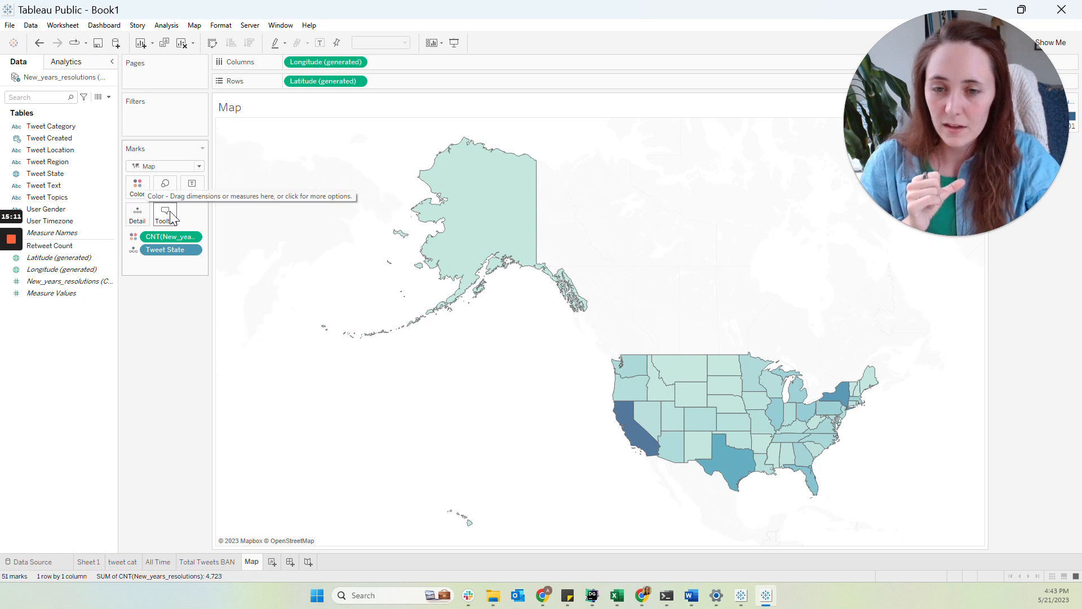
left_click_drag(1020, 99, 1053, 214)
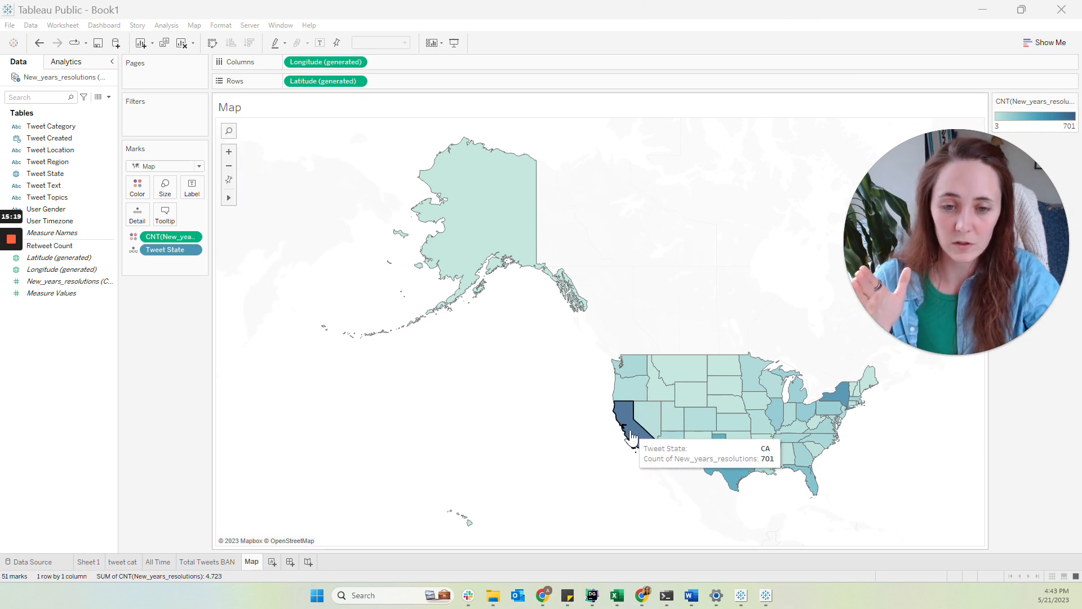
left_click_drag(958, 283, 986, 158)
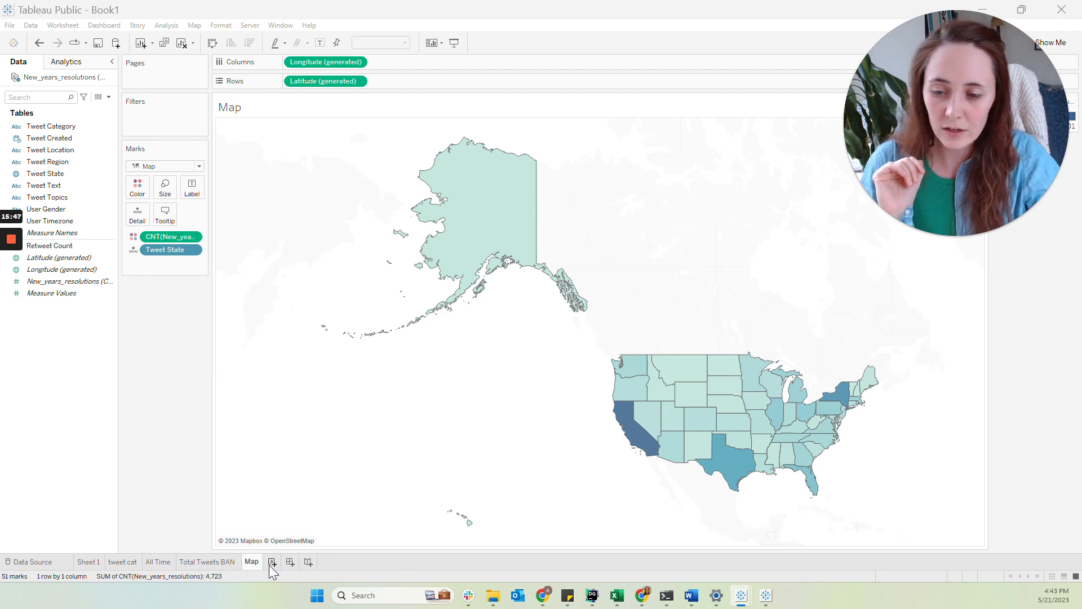
Create a new dashboard
left_click(311, 563)
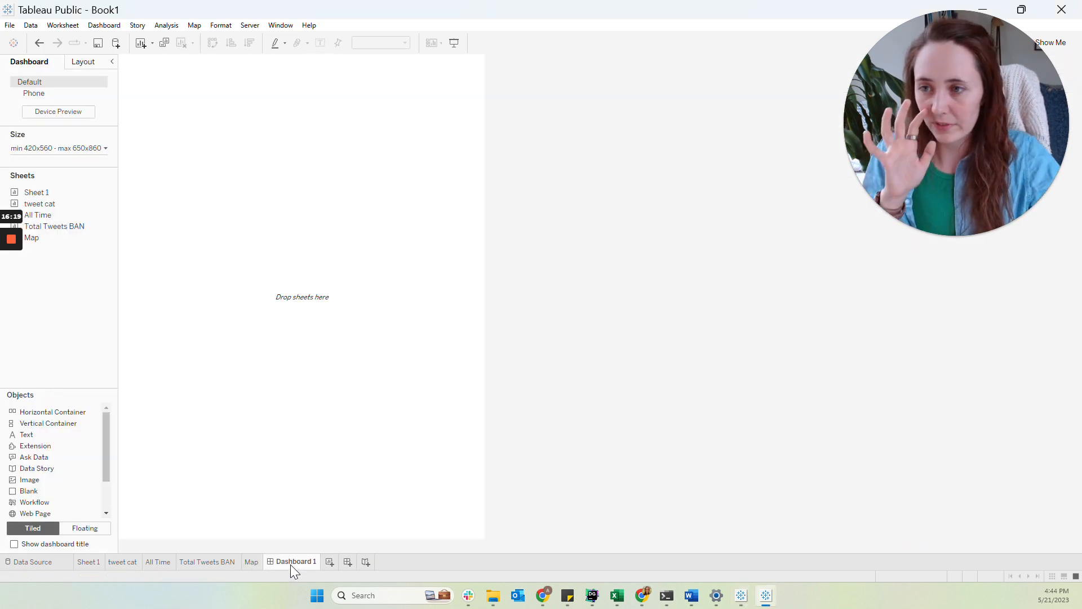
Set the dashboard to a fixed size using the Desktop Browser (1000 x 800) preset
left_click(68, 149)
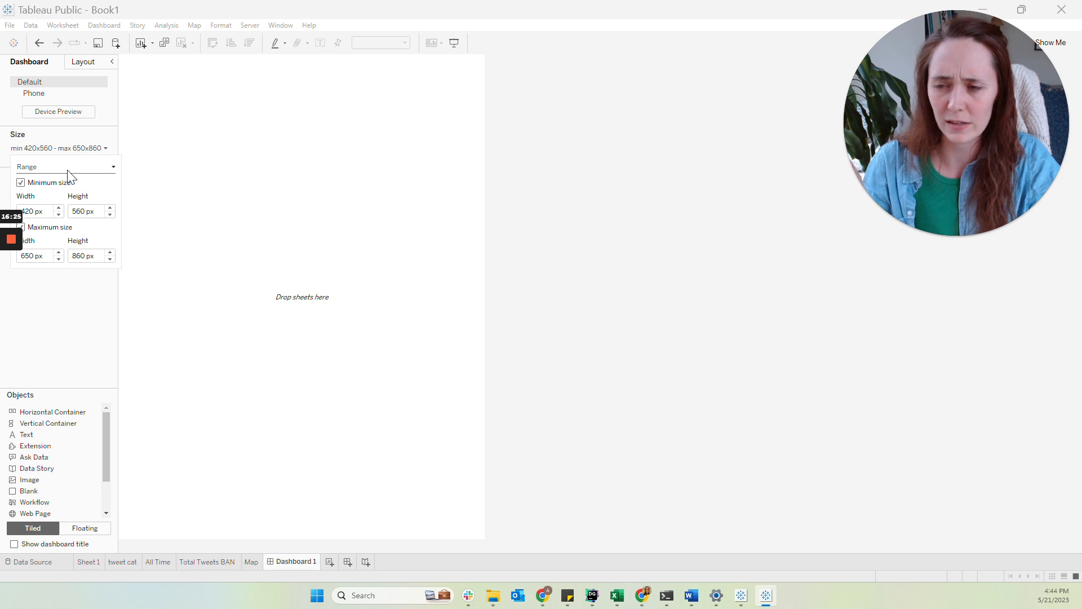
left_click(68, 170)
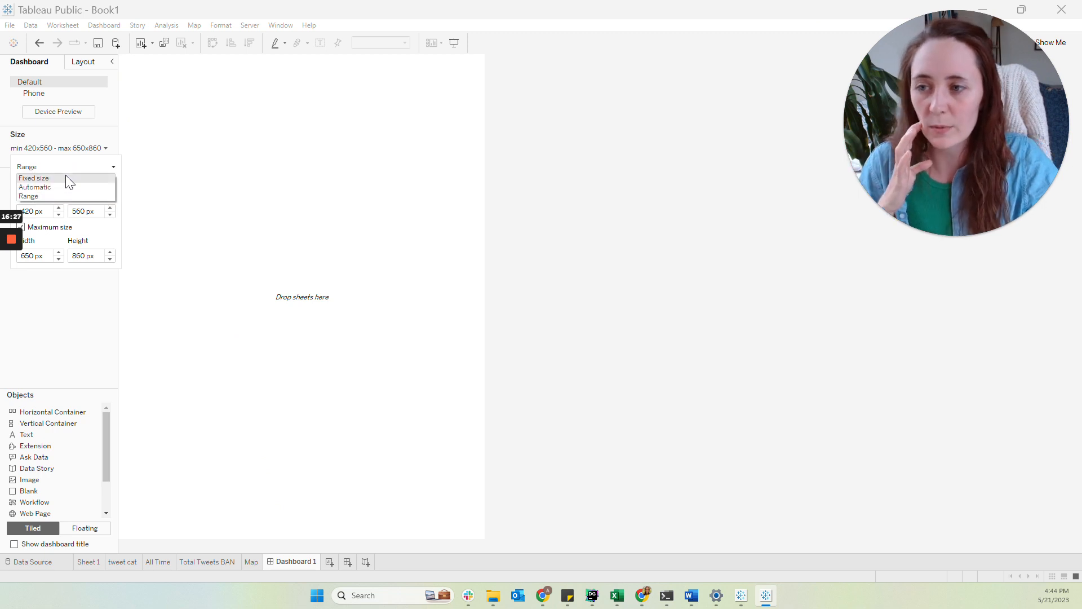
left_click(66, 178)
left_click(66, 184)
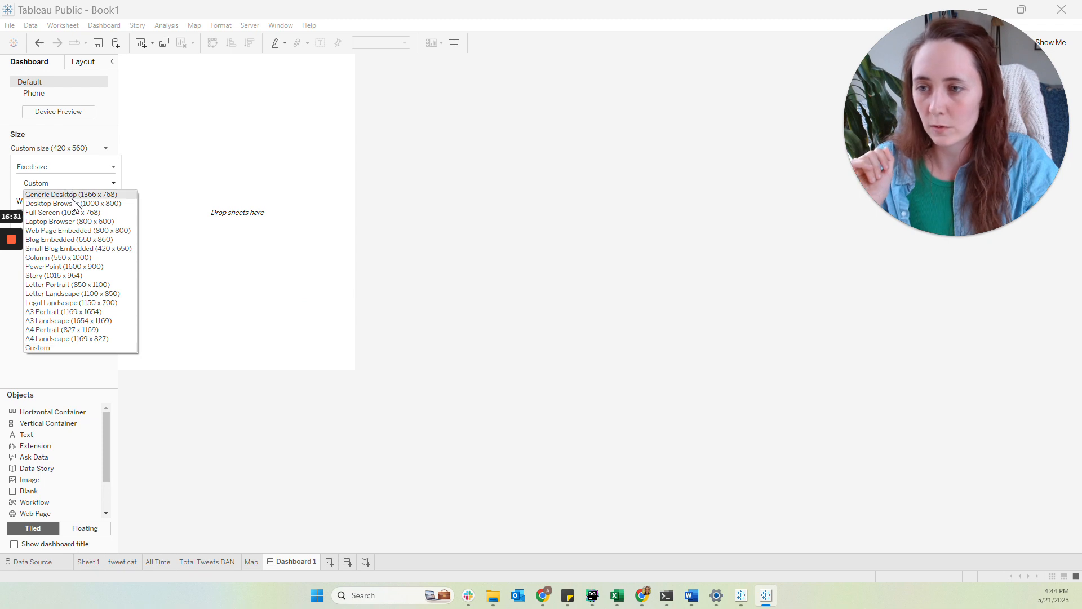
left_click(73, 204)
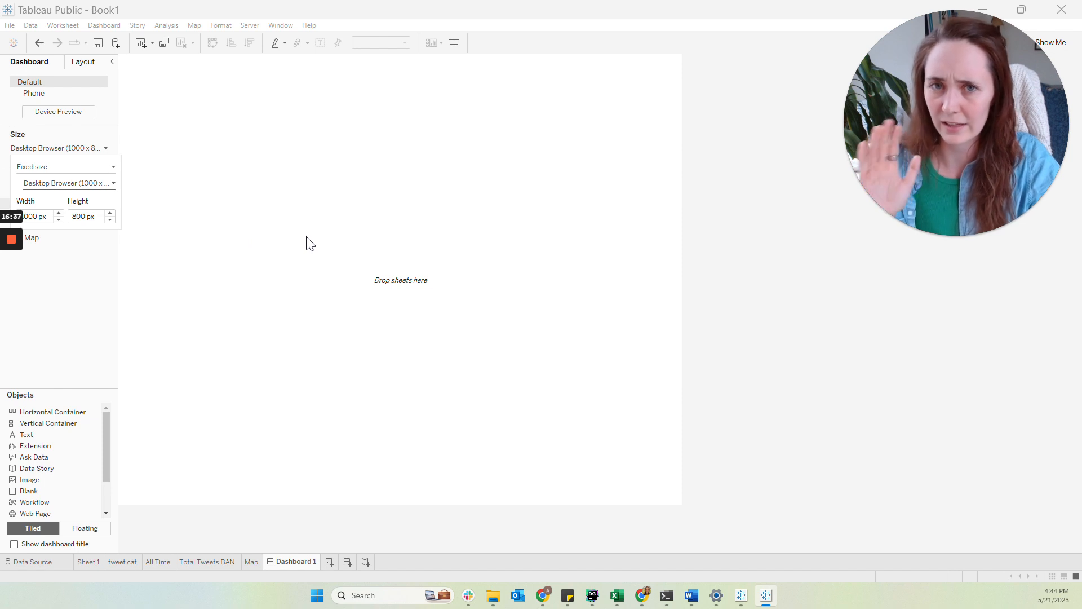
left_click(310, 243)
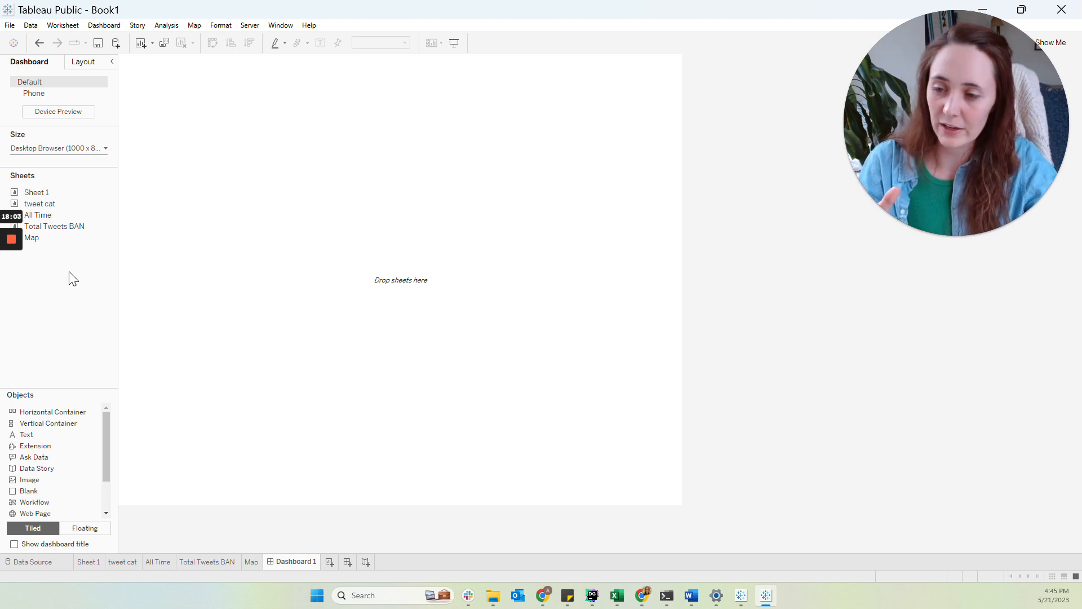
Try placing the tweet cat and Total Tweets BAN sheets onto the dashboard as tiled objects
left_click(97, 529)
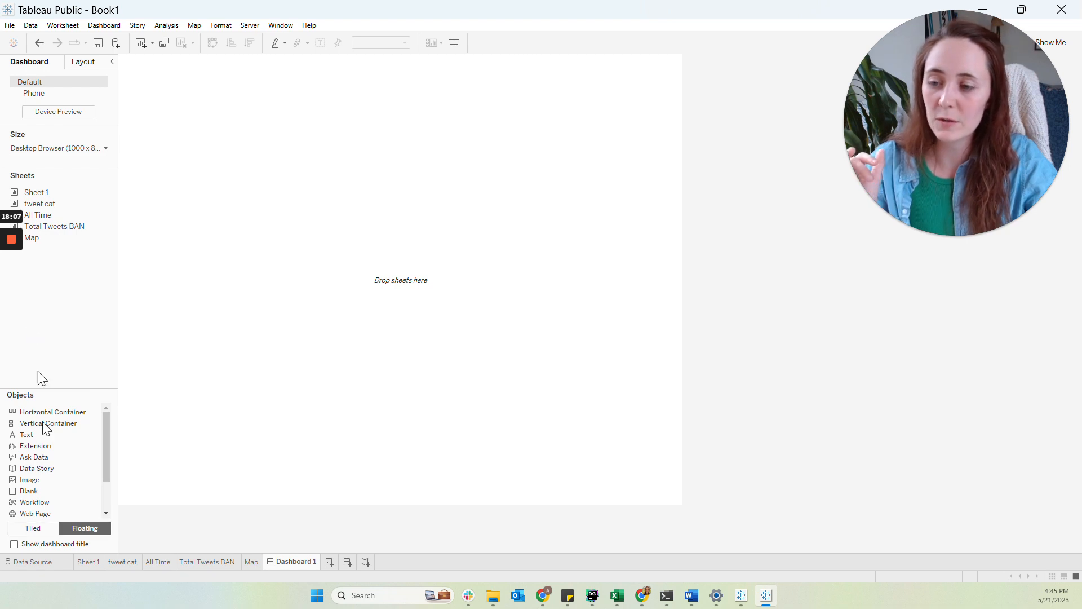
left_click(36, 527)
left_click_drag(34, 204, 243, 159)
left_click_drag(80, 217, 430, 241)
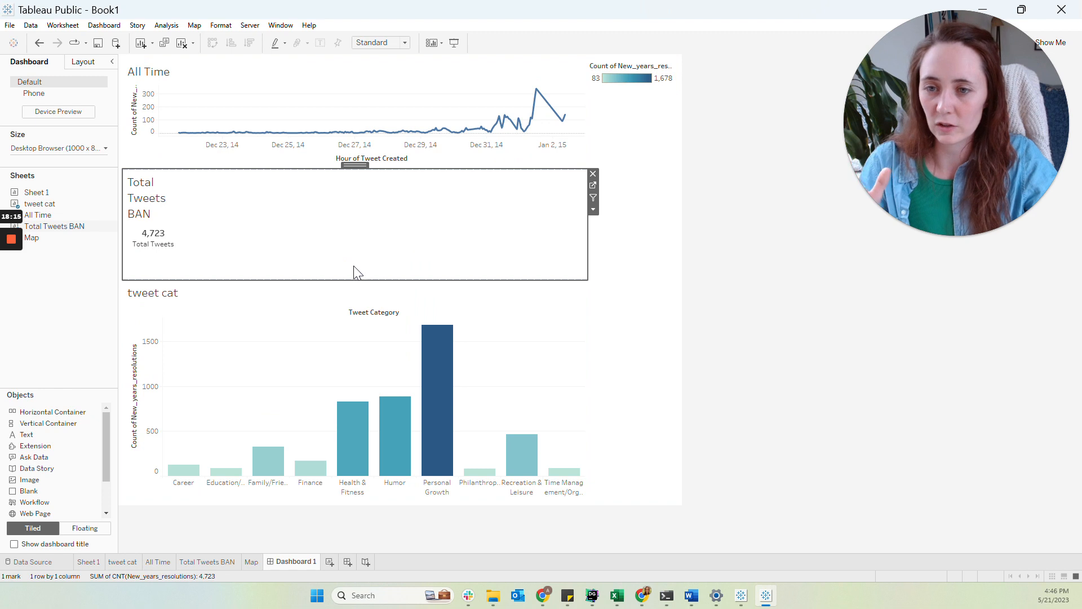
Undo the three tiled sheet placements
left_click(40, 41)
left_click(40, 40)
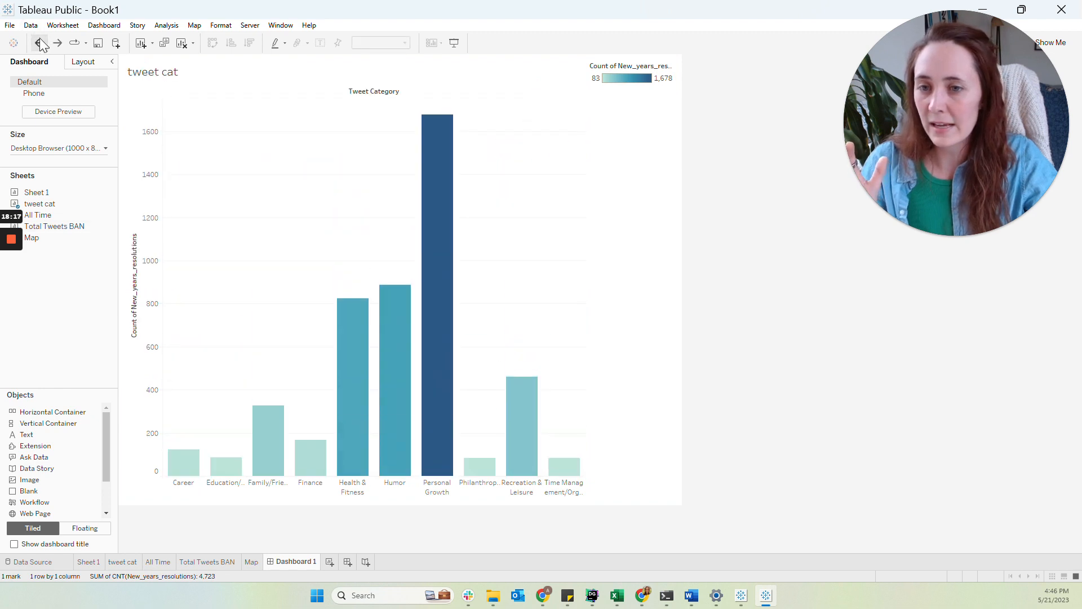
left_click(40, 40)
Switch to floating objects and add Total Tweets BAN and All Time to the dashboard
left_click(76, 529)
double_click(49, 229)
left_click_drag(48, 229, 316, 151)
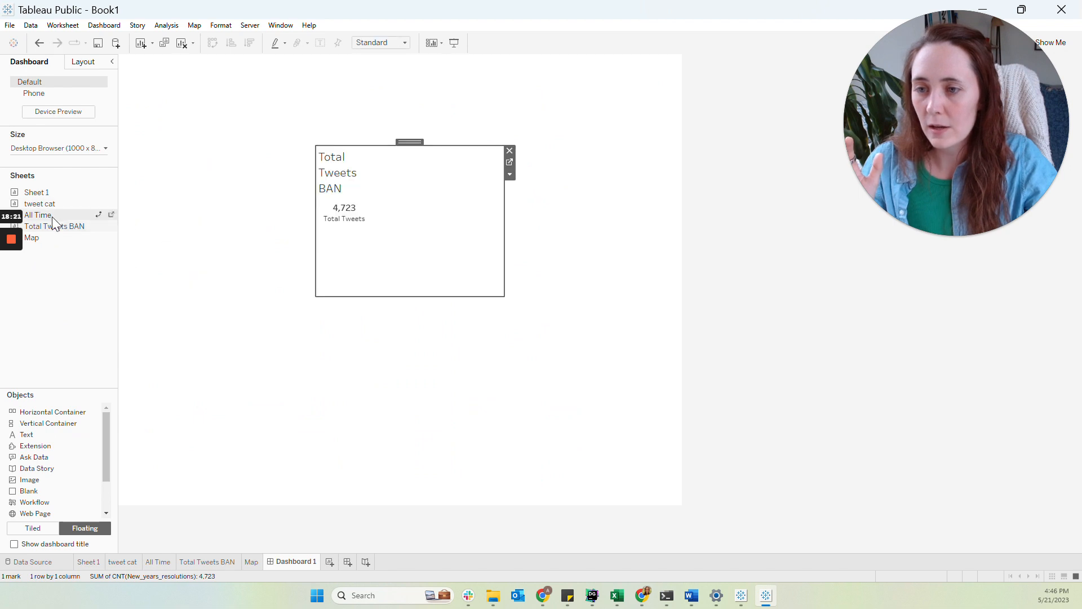
left_click_drag(51, 216, 219, 332)
left_click_drag(403, 330, 571, 240)
left_click(365, 175)
left_click_drag(399, 141, 420, 204)
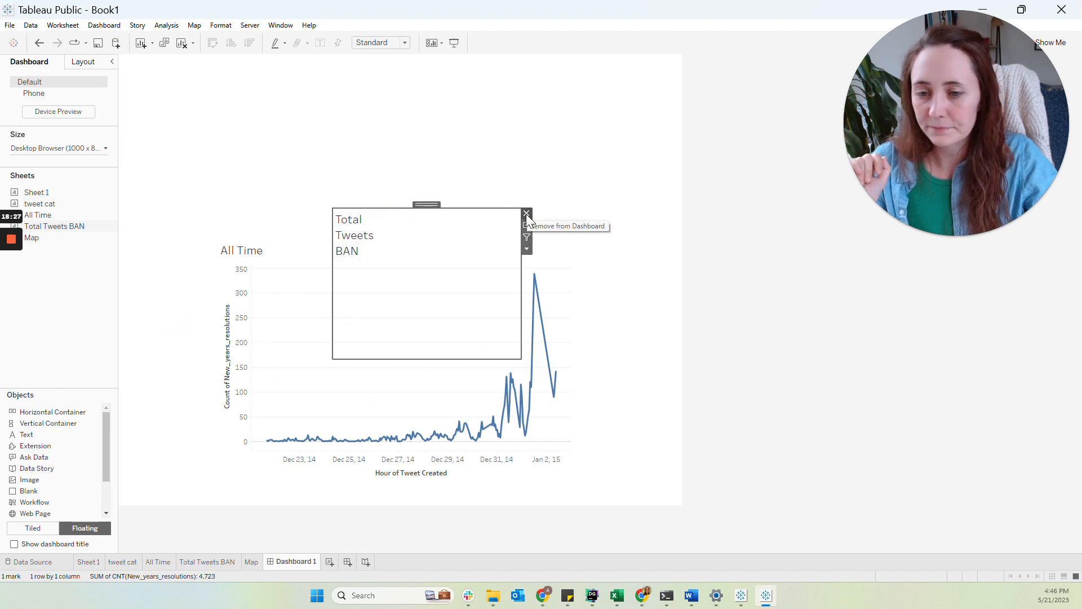
Remove the Total Tweets BAN and All Time sheets from the dashboard
left_click(526, 214)
left_click(496, 299)
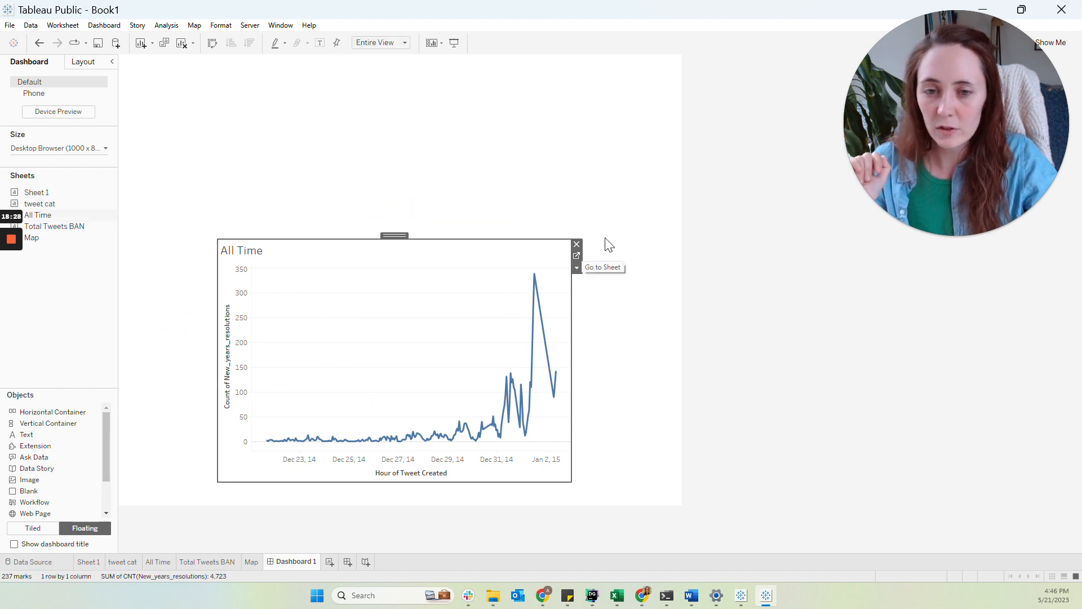
left_click(576, 245)
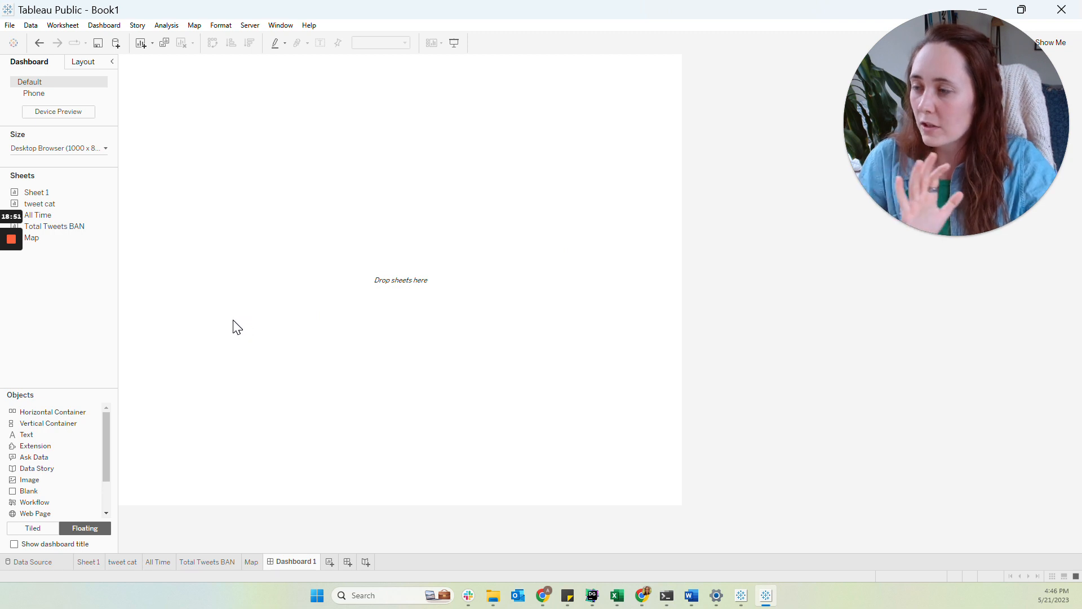
Float tweet cat at the top and All Time as a full-width strip along the dashboard's bottom
left_click_drag(63, 205, 239, 64)
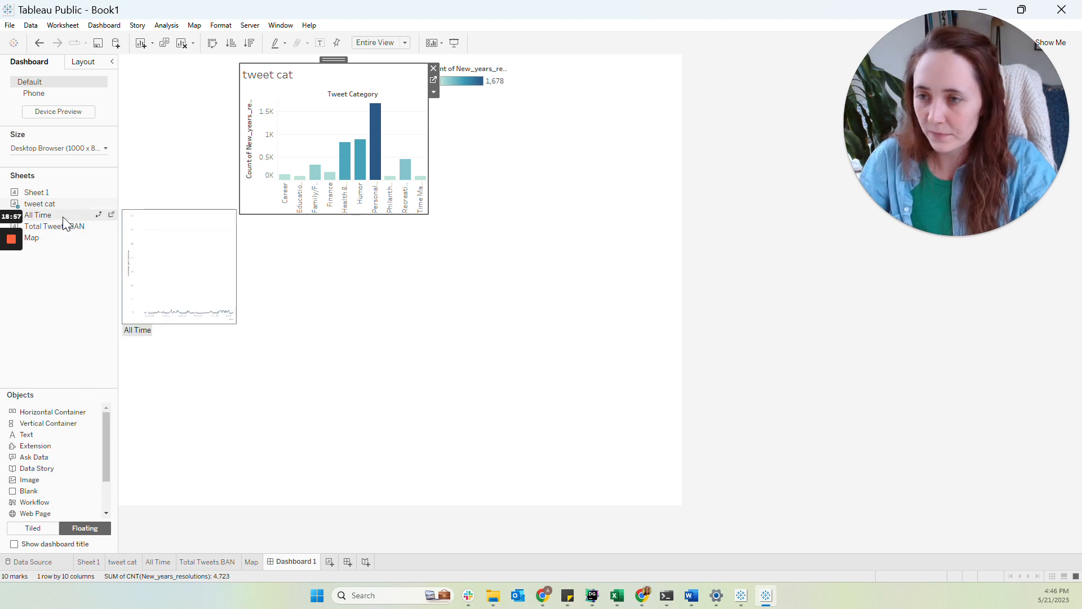
left_click_drag(63, 221, 151, 175)
left_click_drag(244, 168, 222, 348)
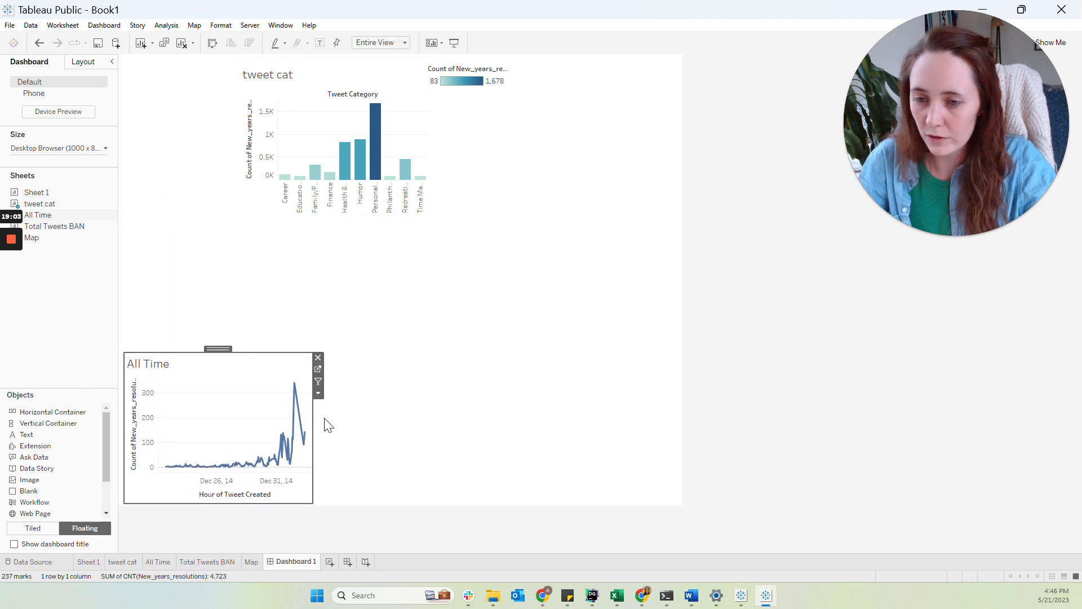
left_click_drag(314, 433, 678, 469)
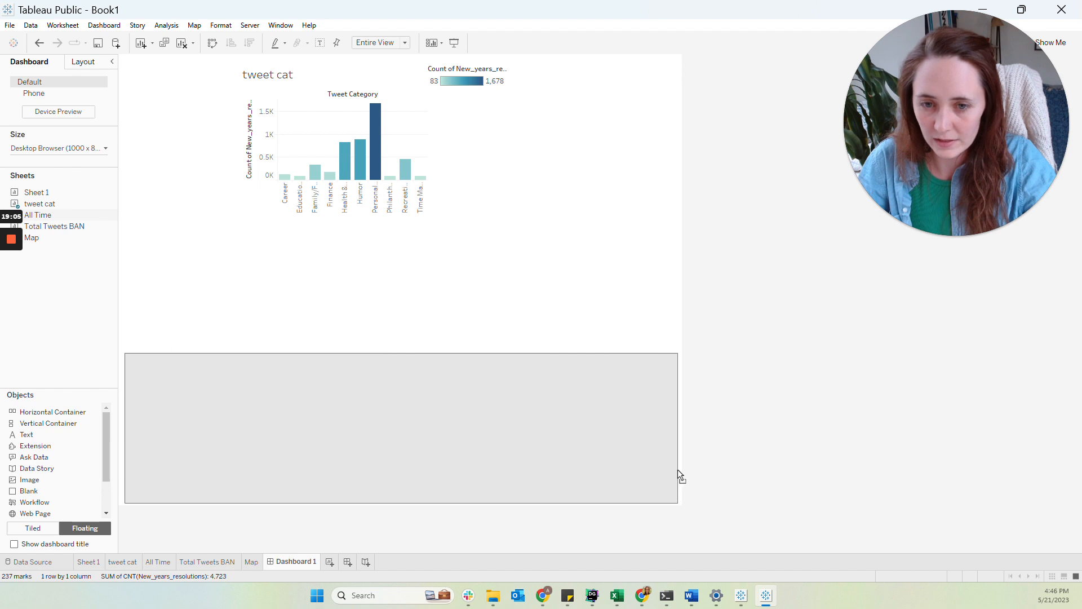
left_click_drag(322, 351, 323, 395)
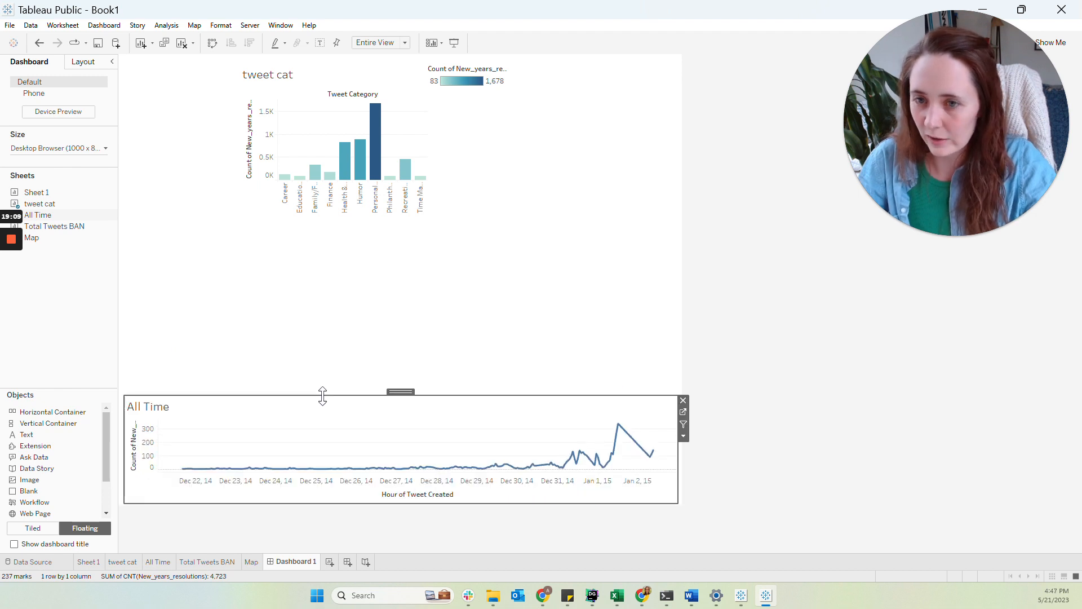
Place Total Tweets BAN on the dashboard's left side and the Map sheet above All Time on the right
left_click_drag(62, 232, 129, 181)
left_click_drag(317, 189, 188, 180)
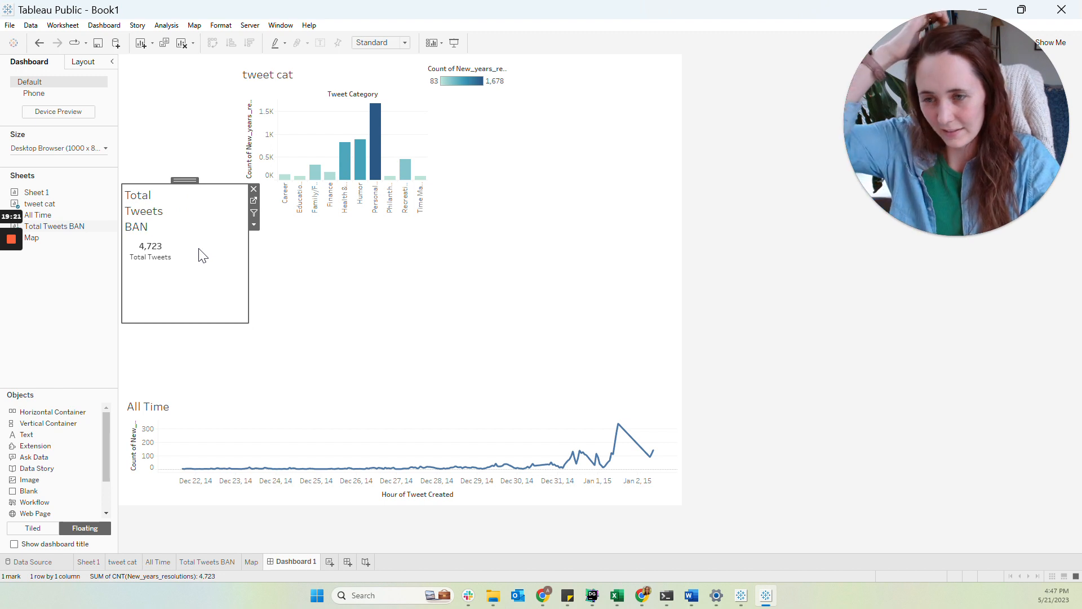
mouse_move(170, 253)
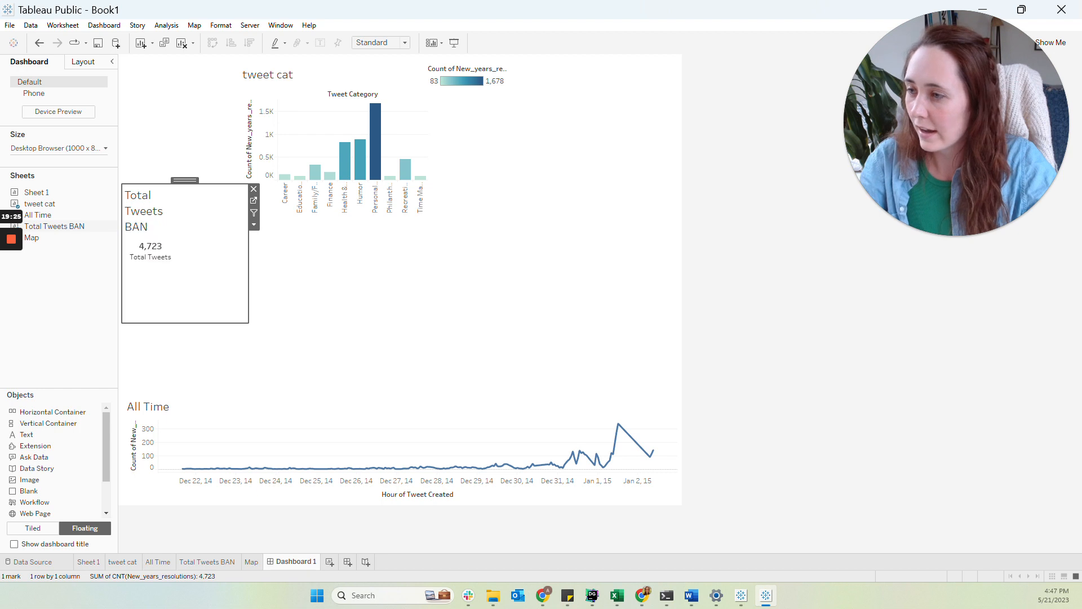
double_click(44, 237)
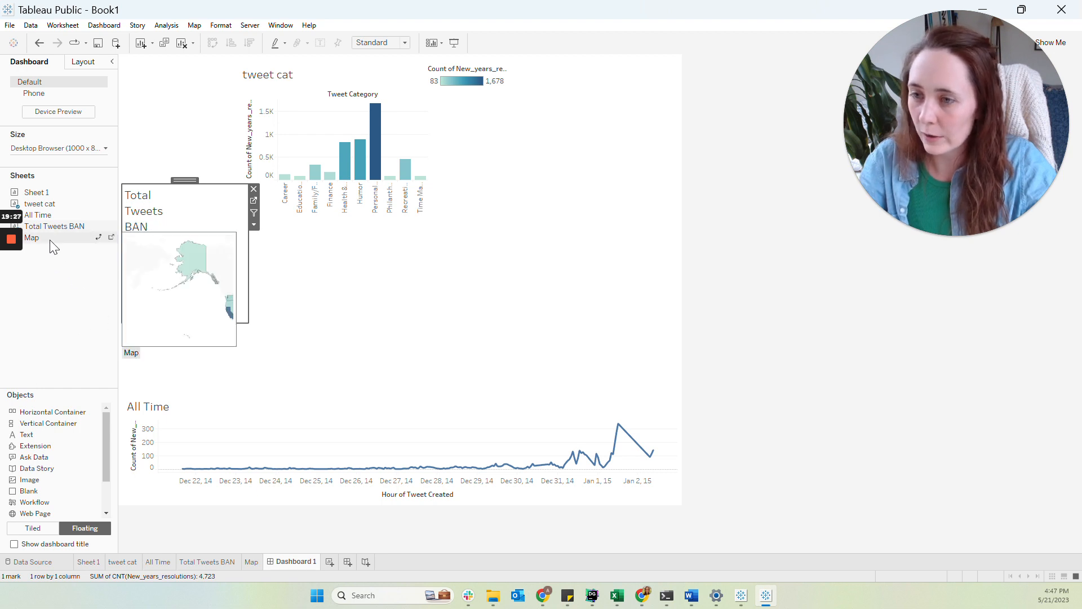
left_click_drag(44, 236, 489, 255)
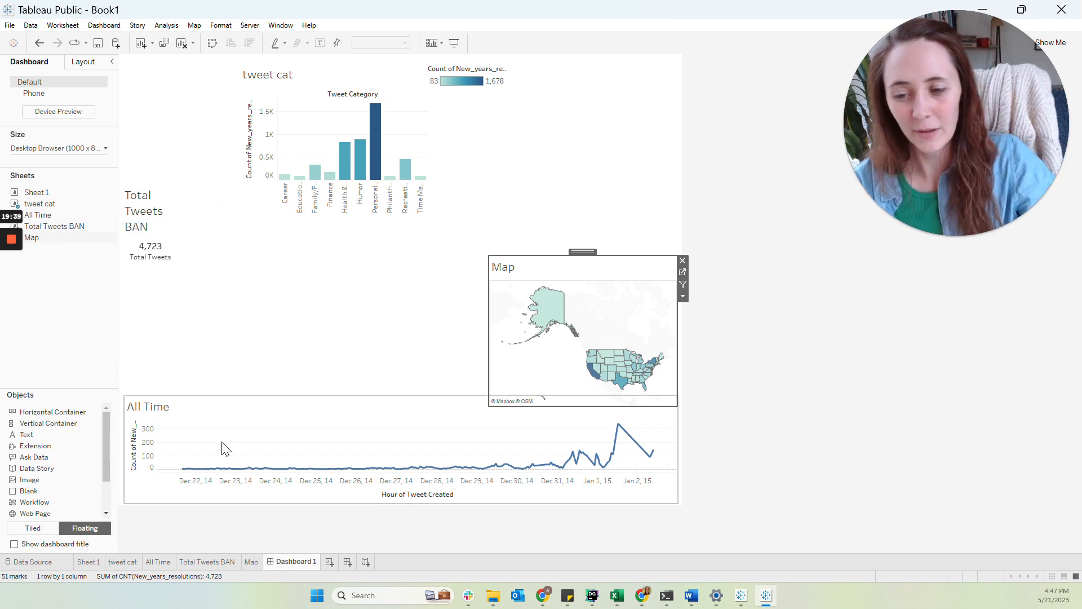
Add a new worksheet
left_click(329, 562)
left_click_drag(335, 562, 282, 567)
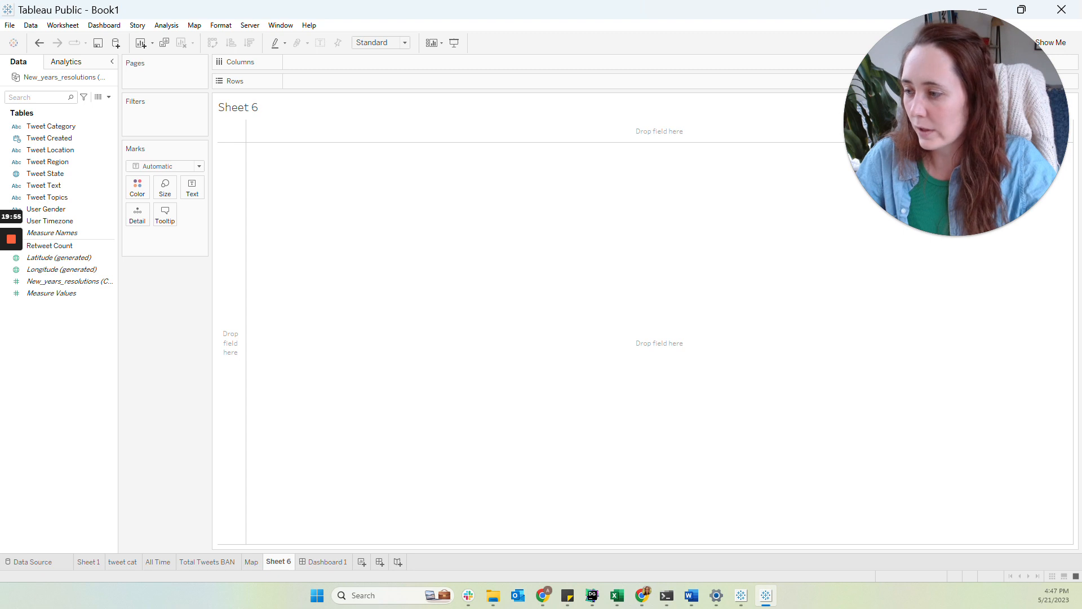
key("alt+Tab")
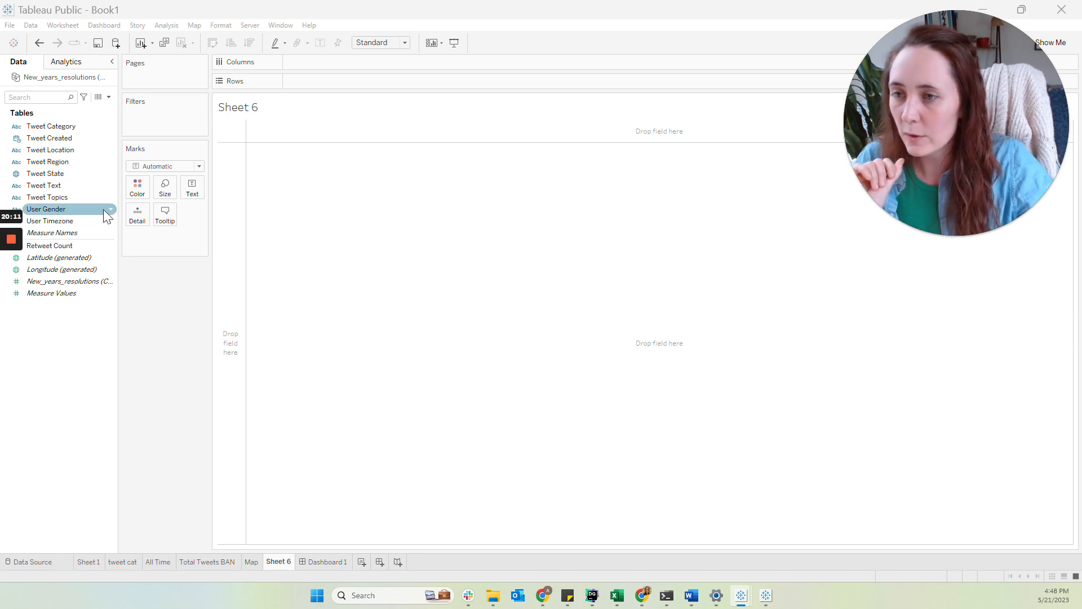
Build a line chart of the New_years_resolutions count by HOUR(Tweet Created)
left_click_drag(65, 138, 352, 65)
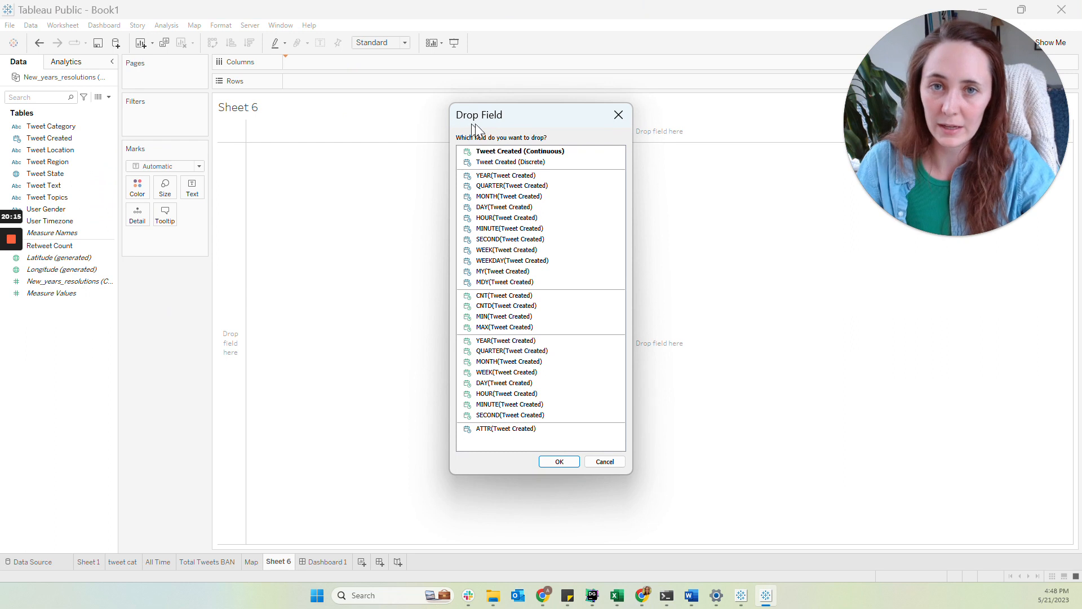
left_click(530, 220)
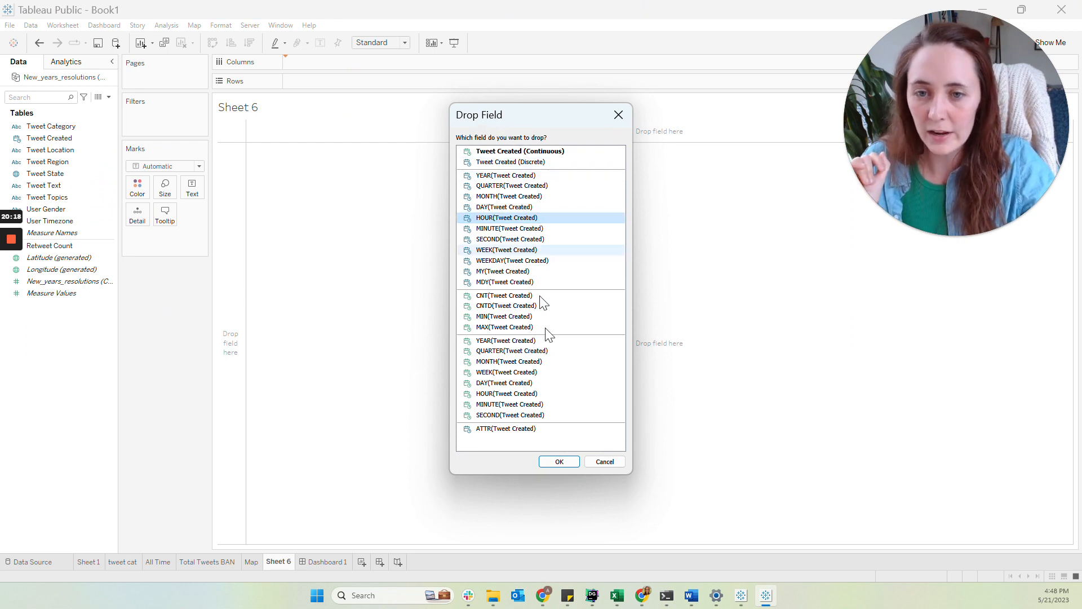
left_click(554, 465)
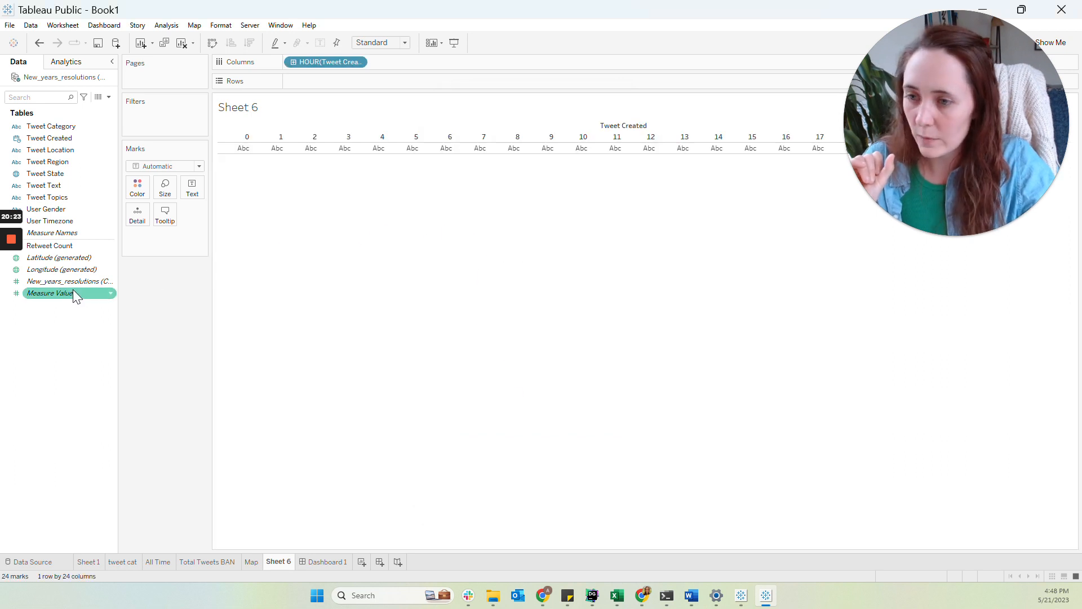
left_click_drag(63, 282, 345, 82)
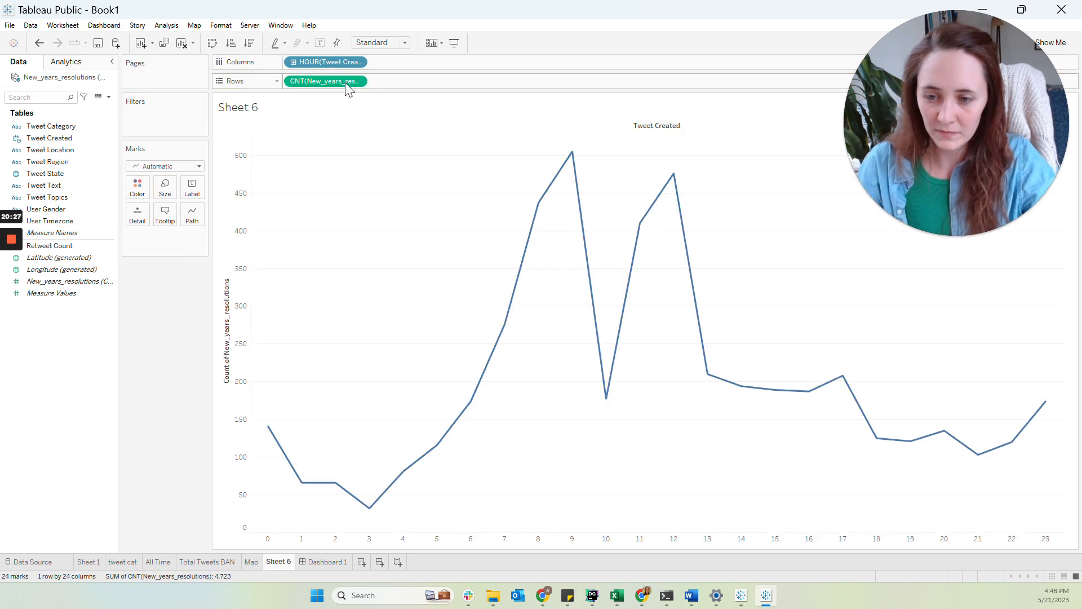
mouse_move(572, 156)
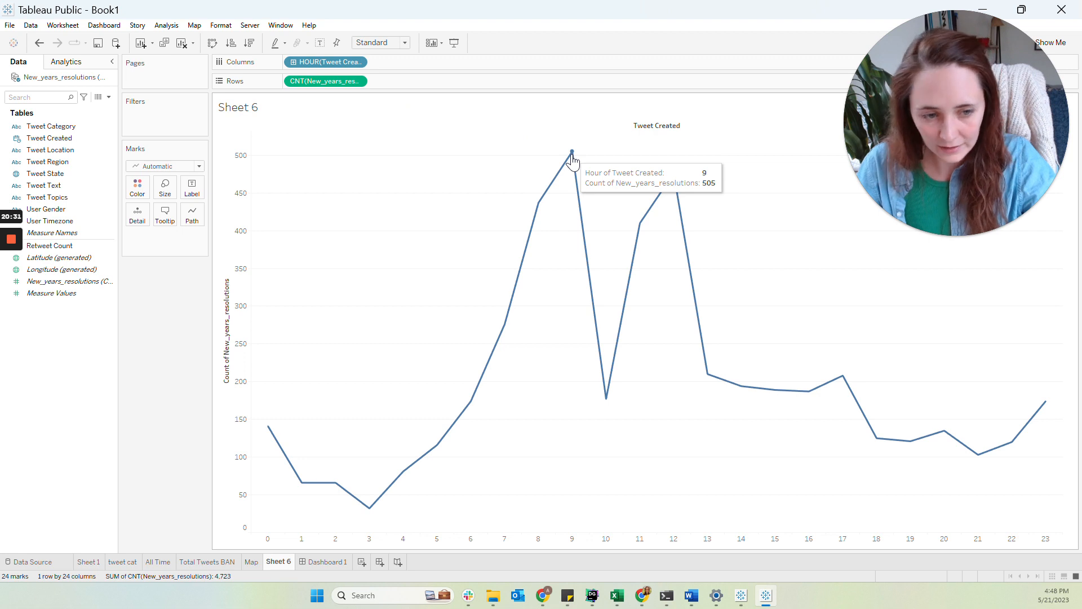
mouse_move(674, 180)
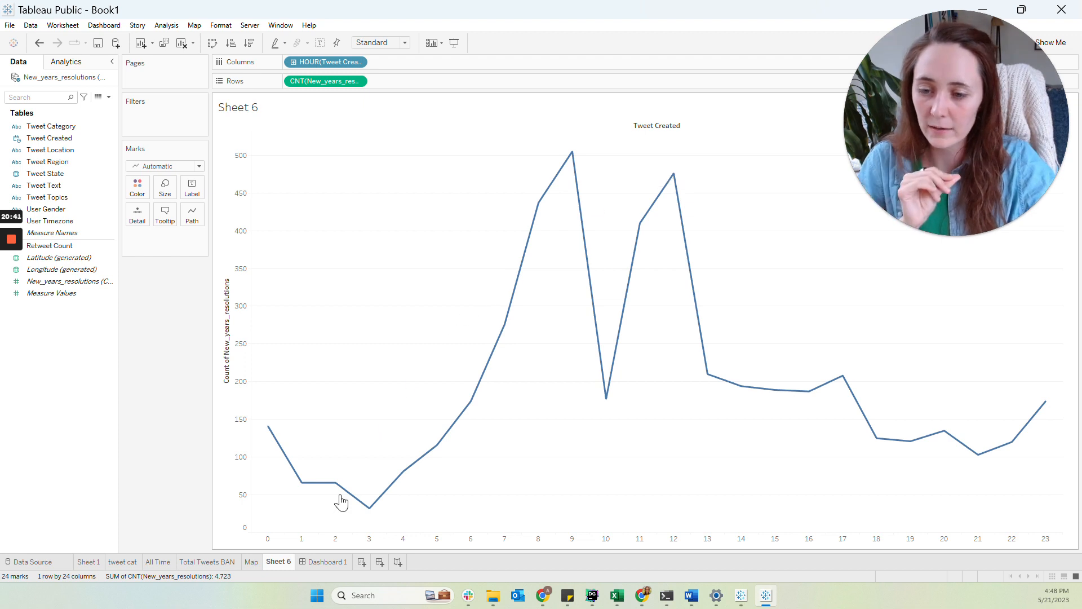
Rename the worksheet as tweet time
double_click(285, 562)
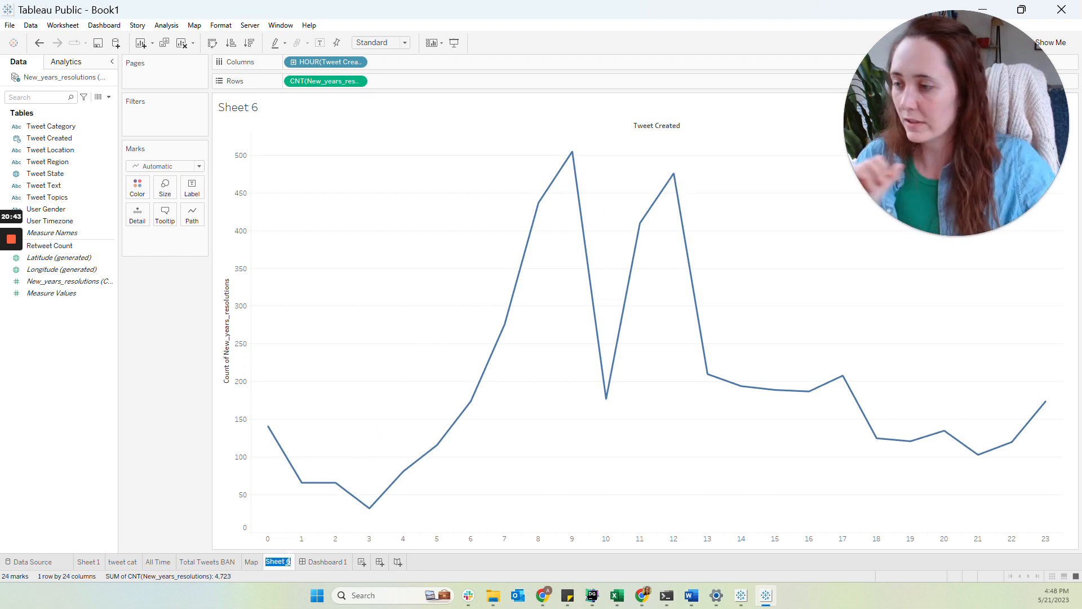
type("tweet time")
key("Return")
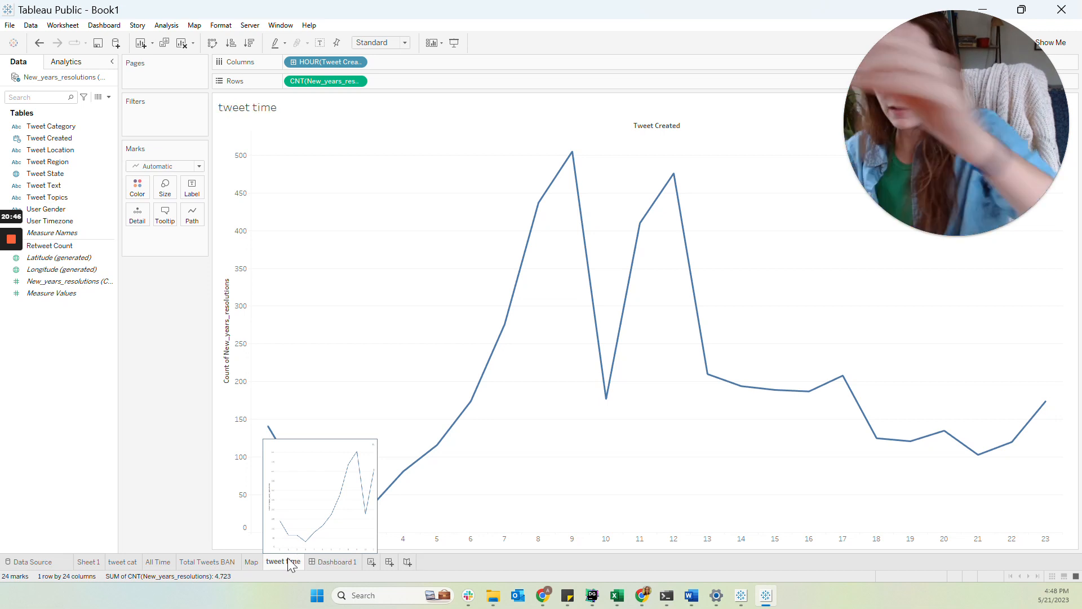
Add the tweet time sheet to the dashboard, floating in the upper right above the Map
left_click(326, 566)
double_click(34, 249)
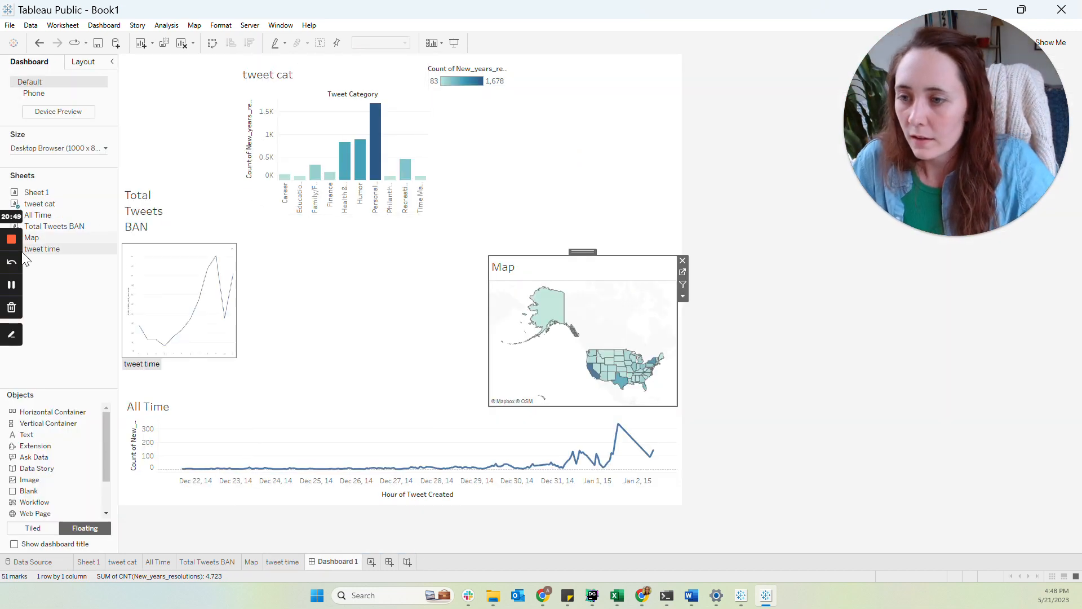
left_click_drag(32, 251, 479, 102)
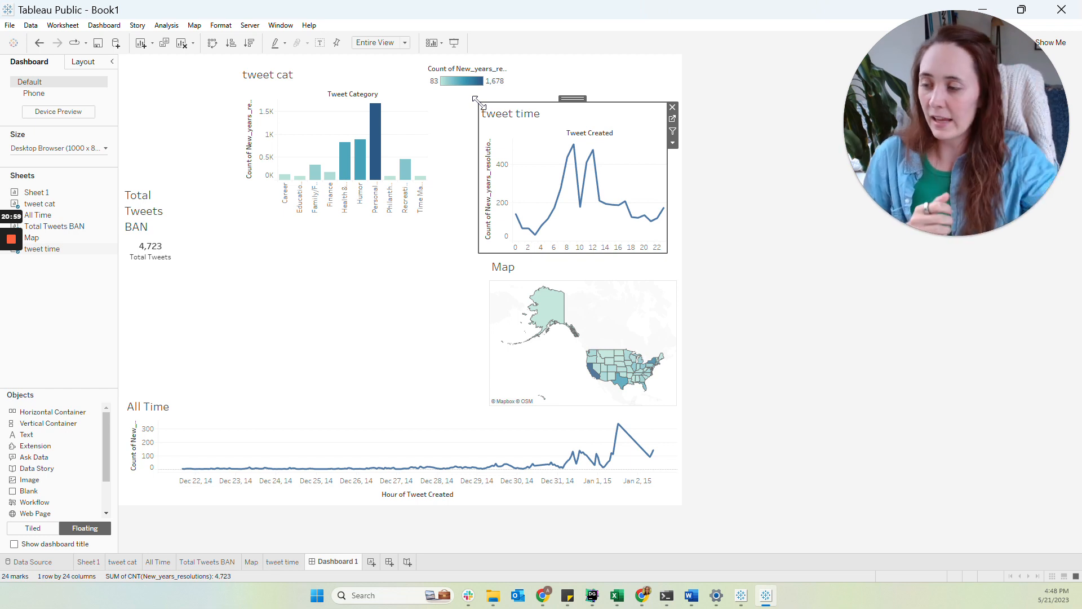
key("alt+Tab")
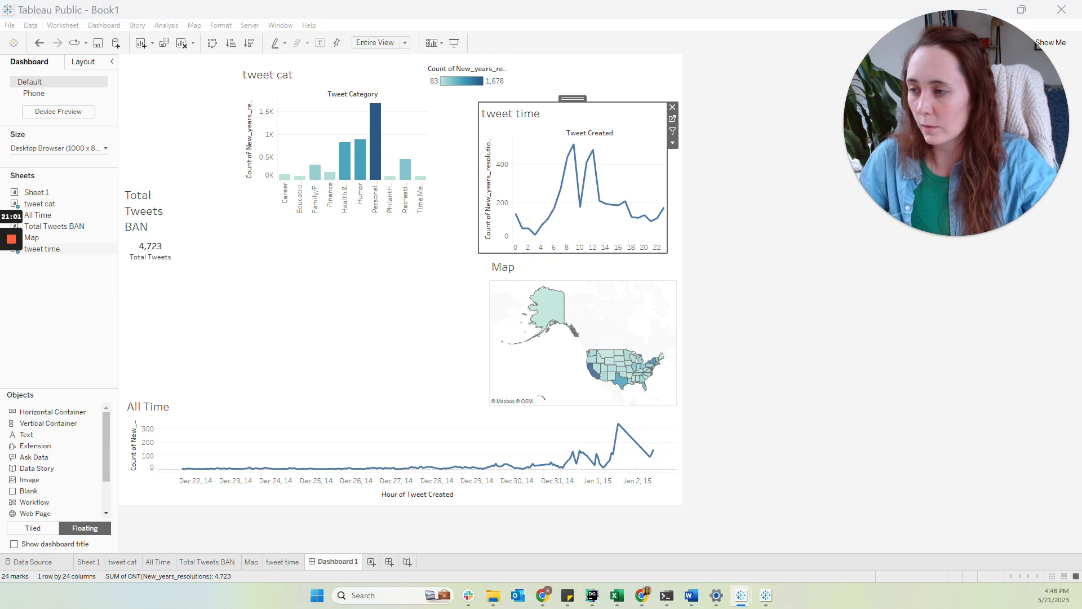
Move and enlarge the tweet cat chart to fill the middle area between the Total Tweets BAN and tweet time
left_click(328, 164)
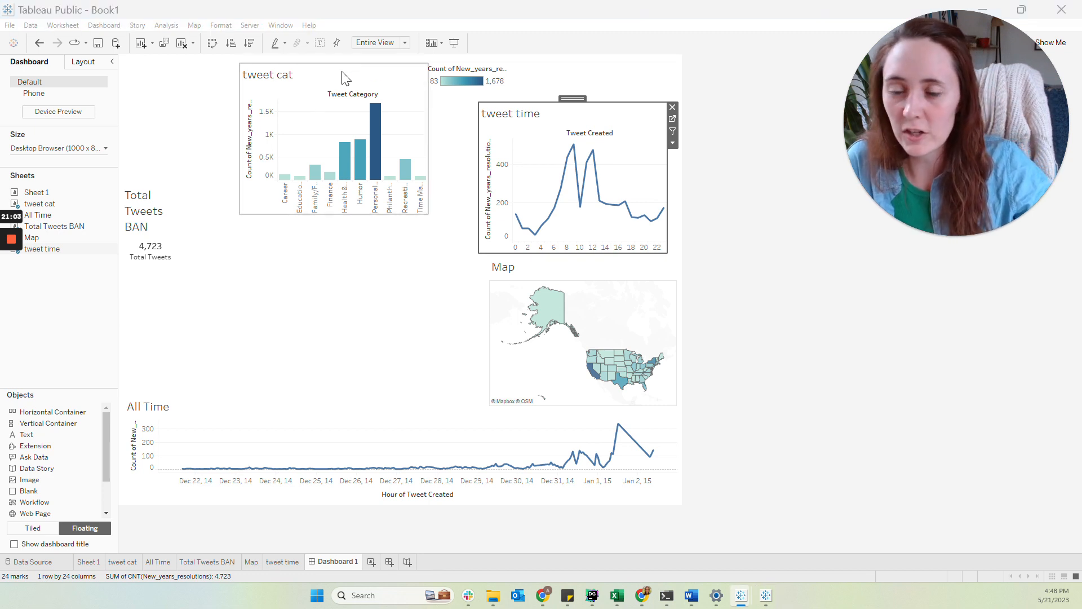
left_click_drag(337, 63, 343, 141)
left_click(343, 139)
left_click_drag(434, 294, 487, 405)
left_click_drag(362, 137, 317, 99)
left_click_drag(441, 365, 489, 405)
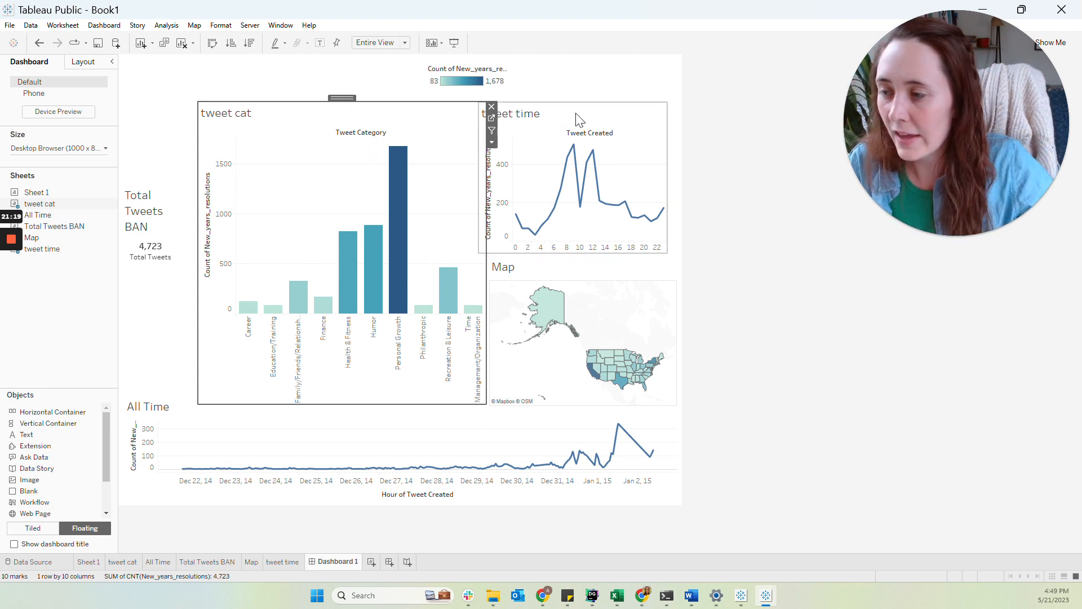
Move the floating color legend down onto the Map area
left_click(465, 75)
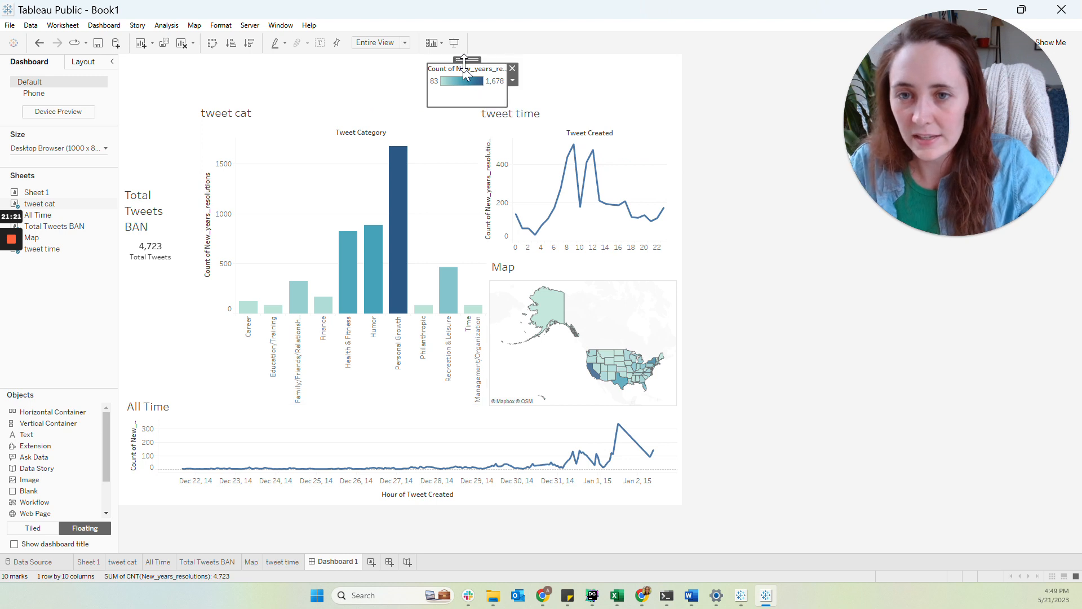
left_click_drag(465, 59, 629, 301)
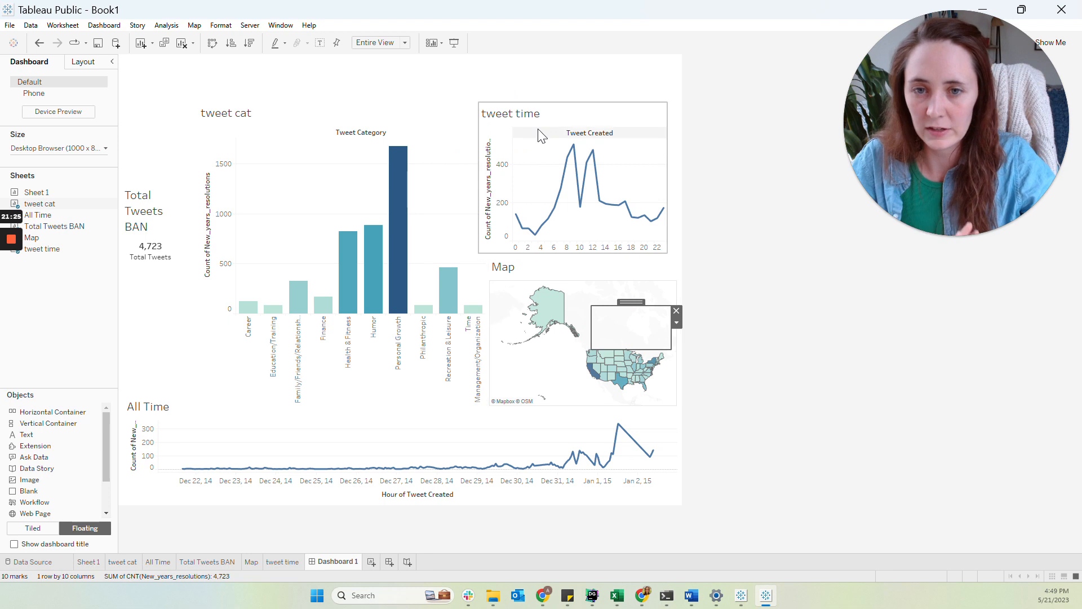
Move the tweet time sheet to the upper right corner of the dashboard and widen it slightly
left_click(564, 113)
left_click_drag(570, 96, 582, 59)
left_click_drag(493, 211, 484, 216)
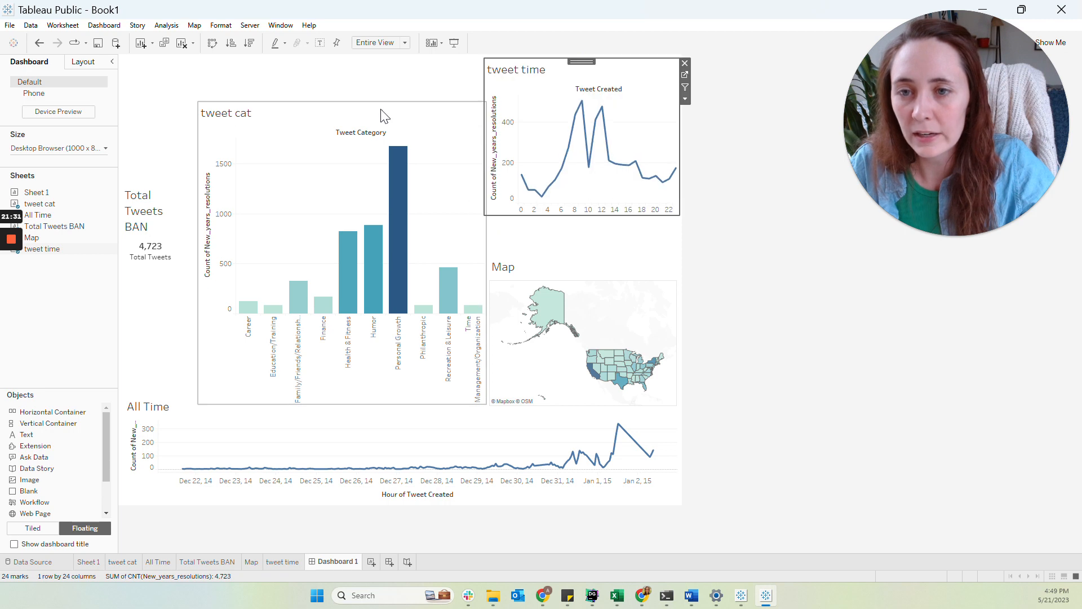
Move the tweet cat chart up to the top edge of the dashboard
left_click(385, 116)
left_click_drag(342, 98, 341, 53)
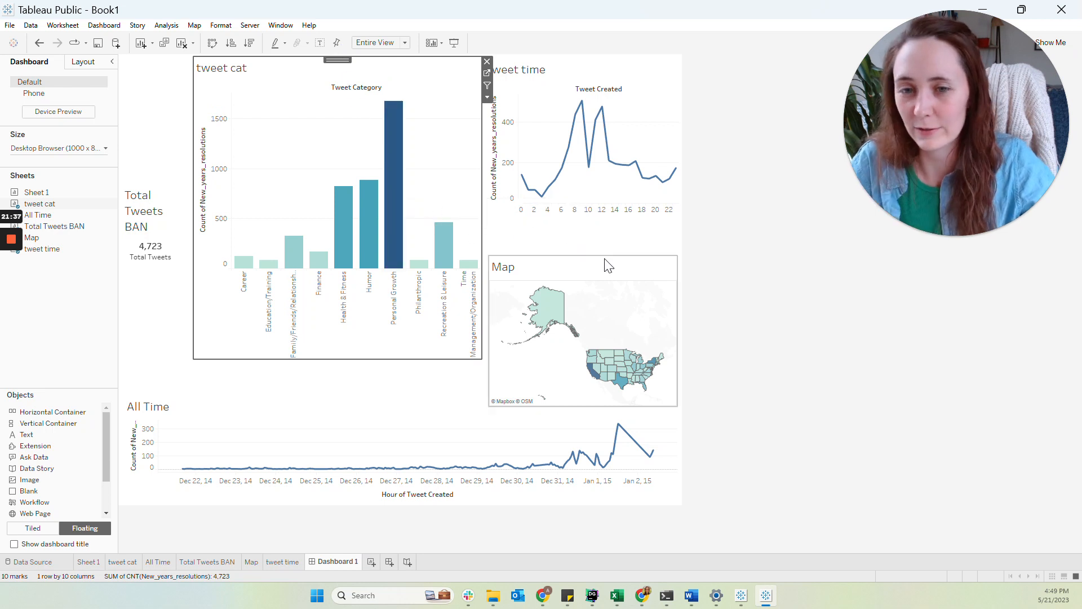
left_click(590, 252)
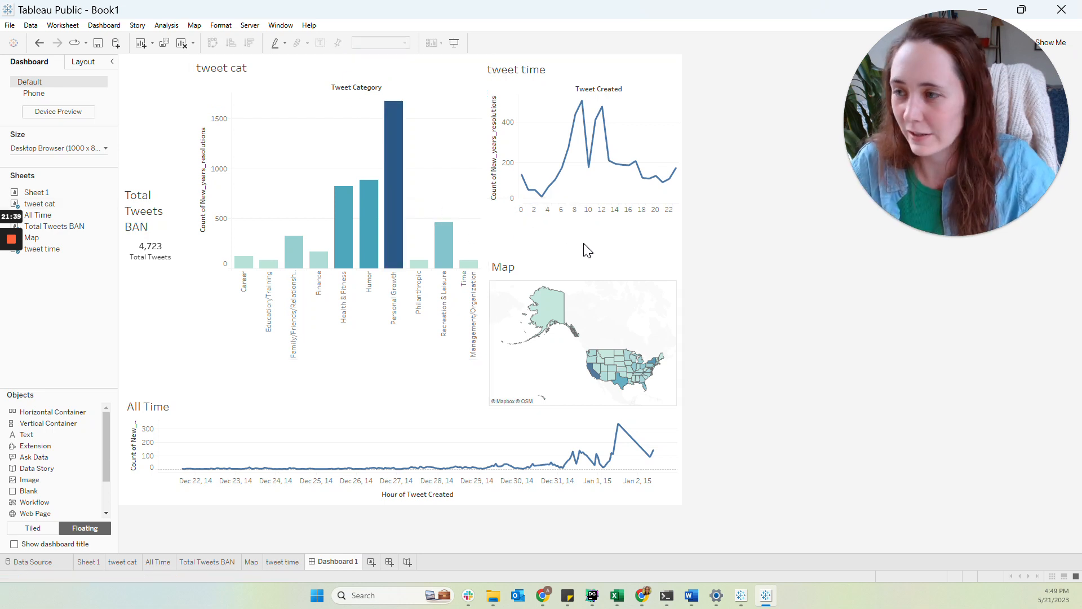
Move the Map up beneath tweet time and enlarge it toward the lower right
left_click(580, 282)
left_click_drag(573, 249, 578, 211)
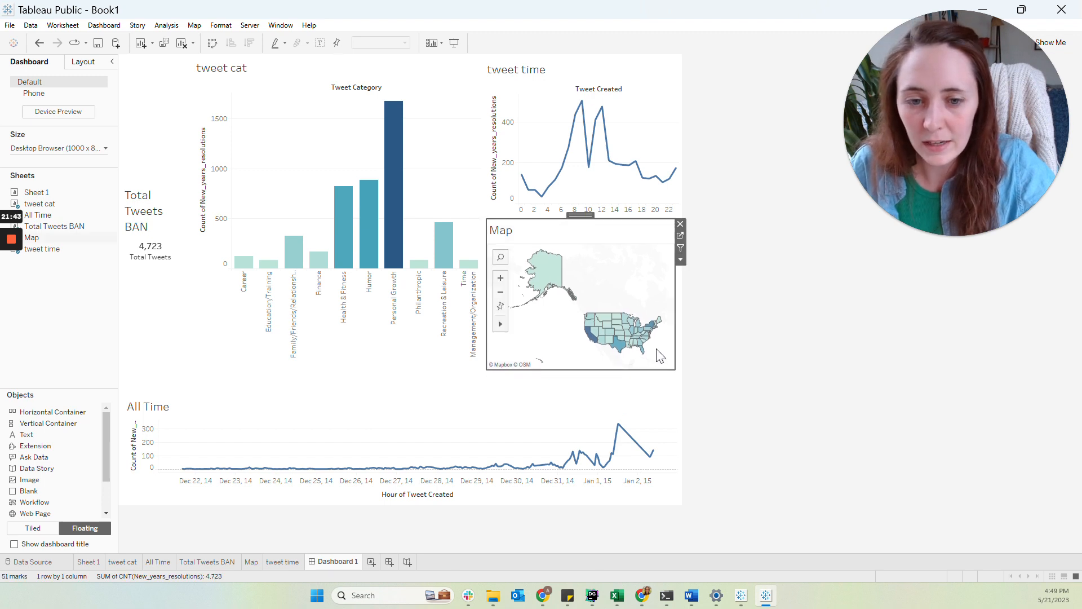
left_click_drag(670, 370, 681, 397)
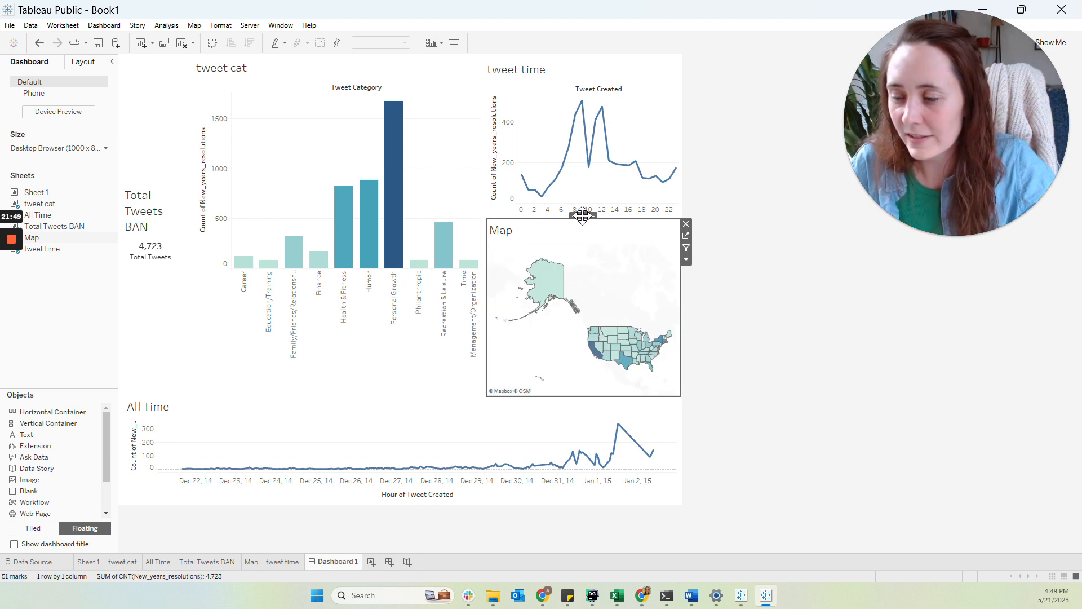
Move the color legend beneath the tweet cat chart and reposition the Map just below tweet time
left_click_drag(582, 215, 582, 141)
left_click(624, 342)
left_click_drag(629, 308, 409, 378)
left_click(588, 231)
mouse_move(582, 142)
left_mouse_down()
mouse_move(582, 244)
mouse_move(584, 232)
left_mouse_up()
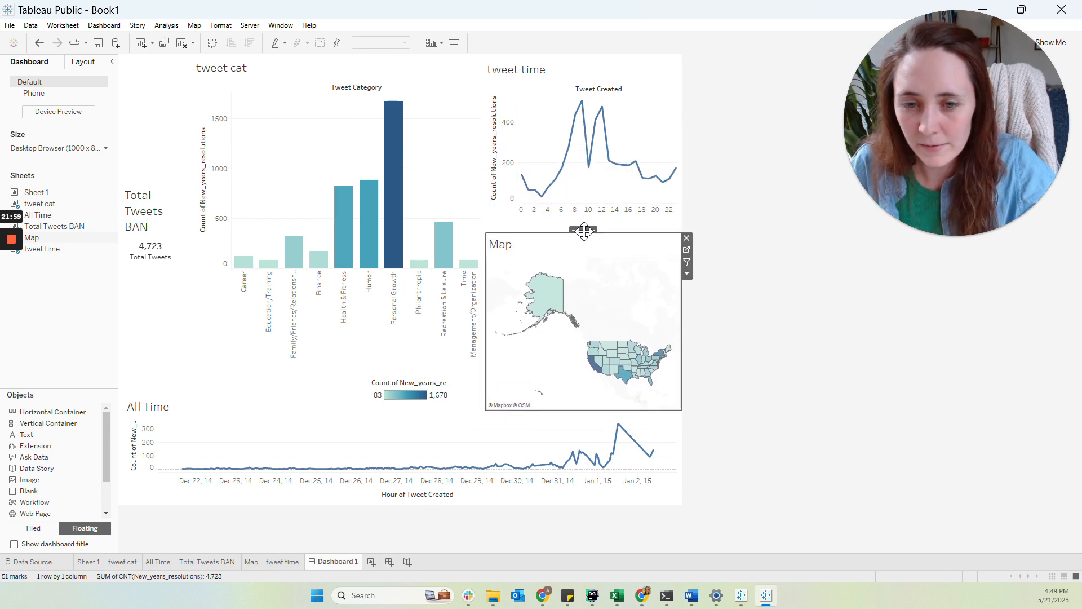
Set the Total Tweets BAN sheet's fit to Entire View
left_click(165, 215)
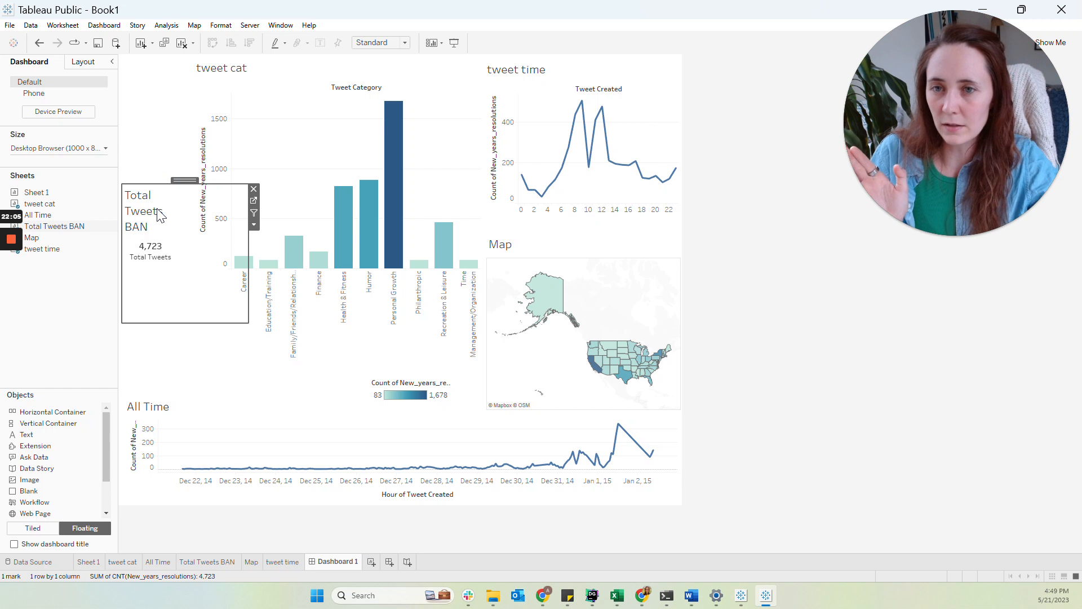
left_click(255, 225)
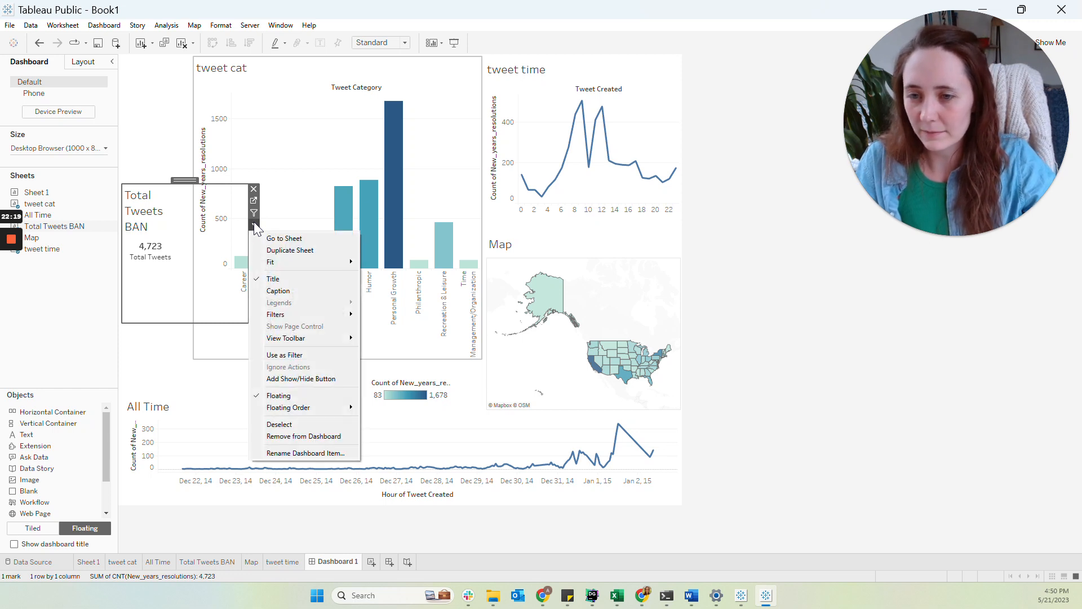
mouse_move(327, 266)
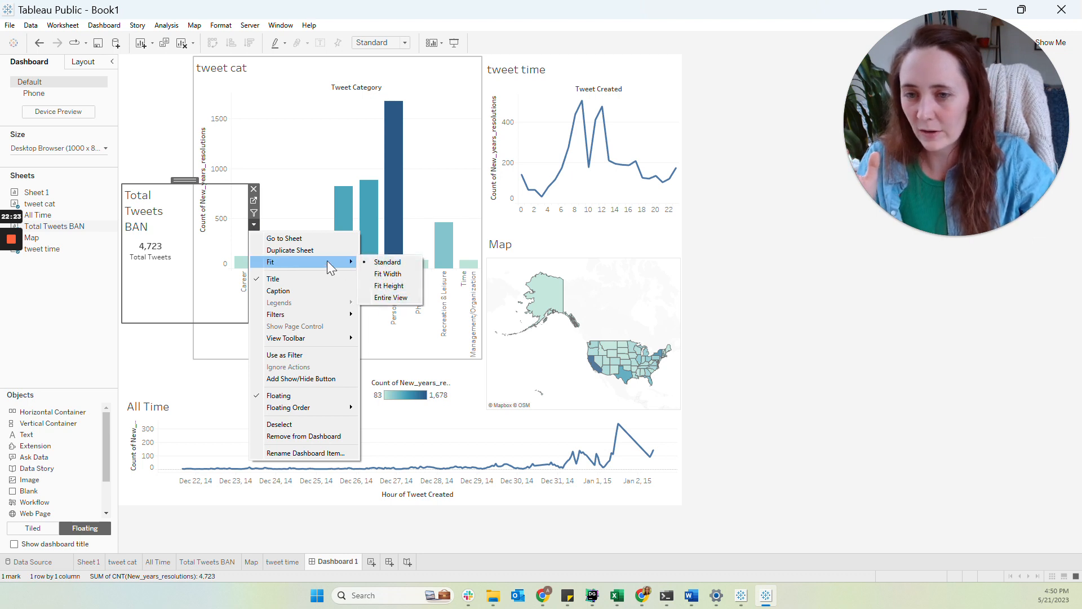
left_click(372, 42)
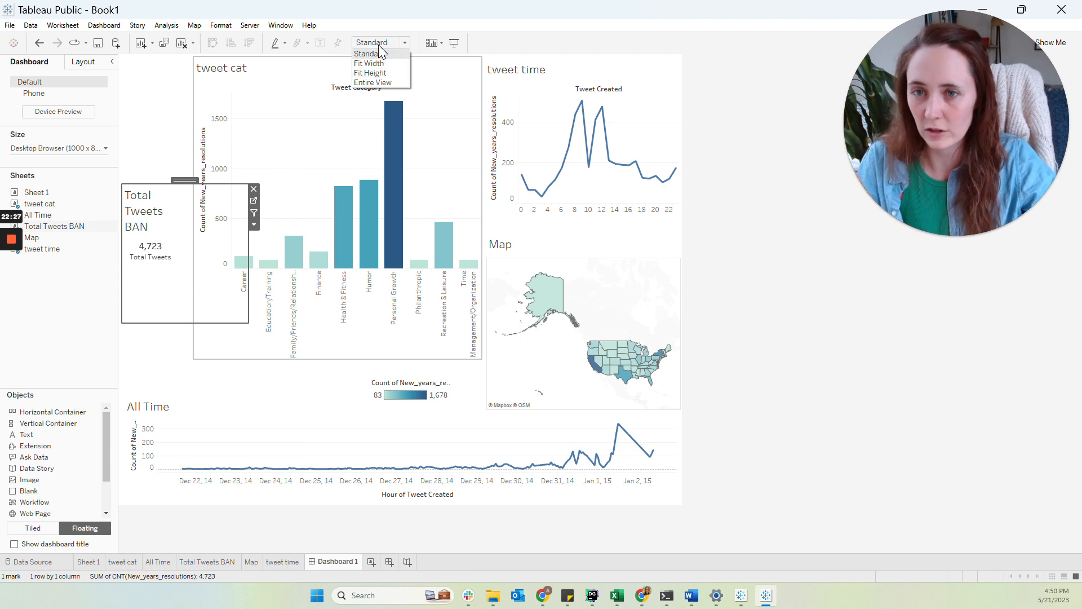
left_click(379, 83)
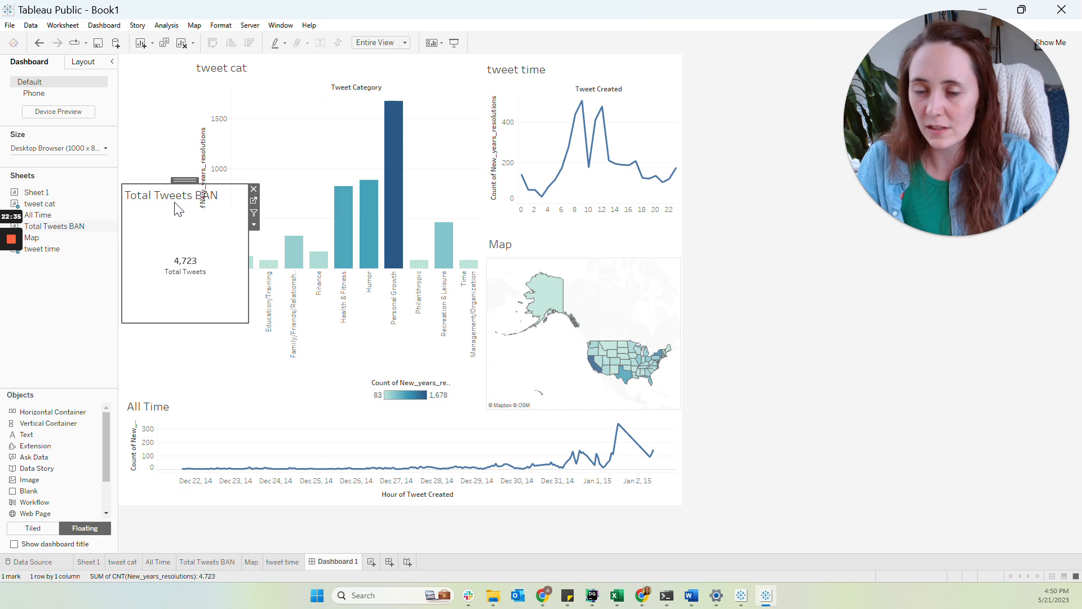
left_click(380, 45)
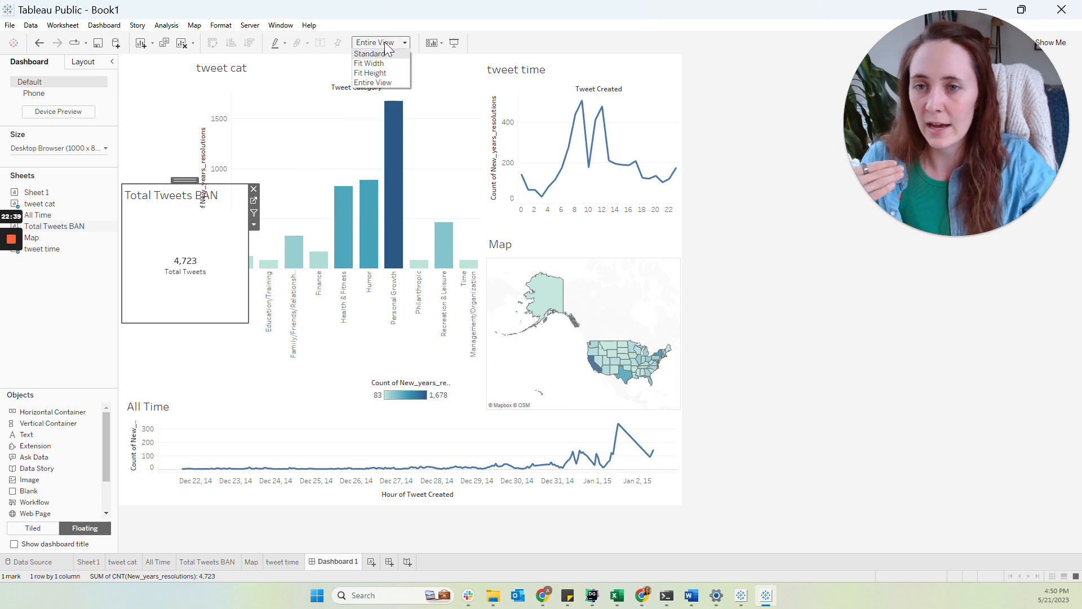
left_click(388, 44)
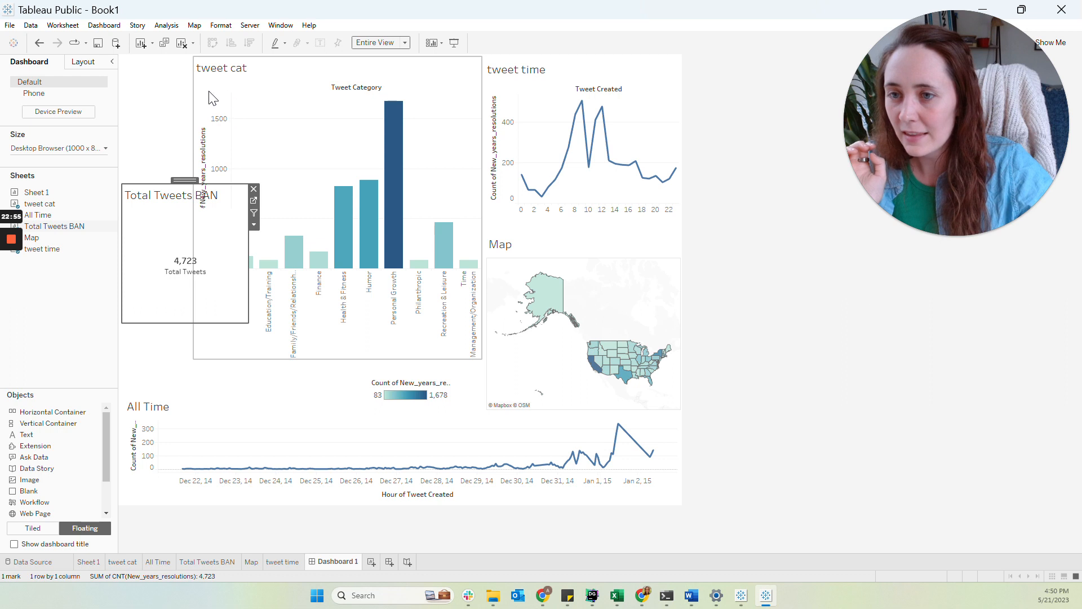
Shift the tweet cat chart to the right and move the color legend beneath the Map
left_click_drag(194, 99, 237, 99)
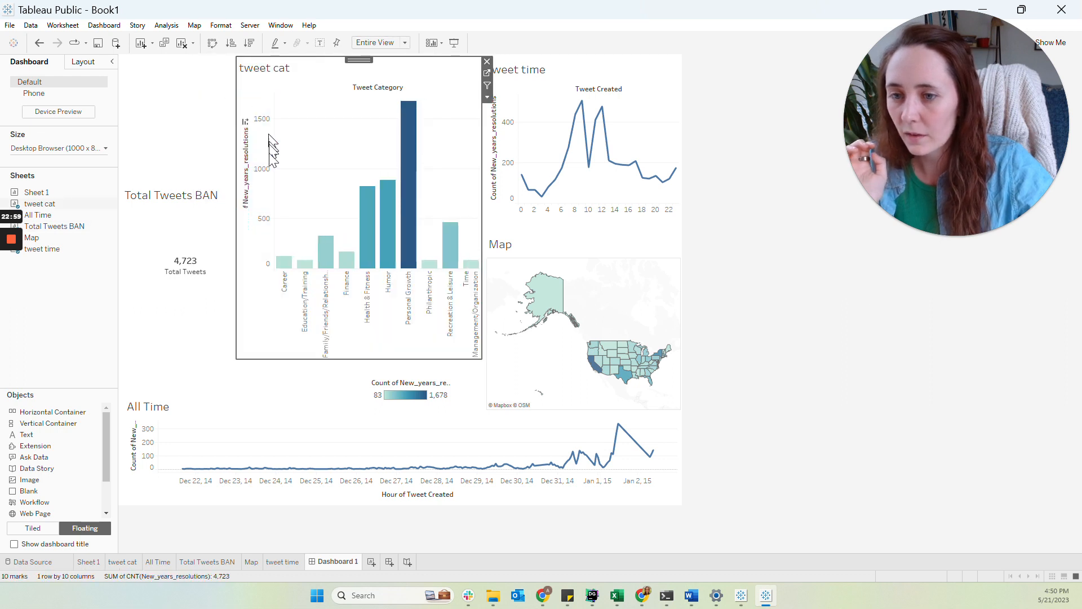
left_click(398, 393)
left_click_drag(410, 374, 545, 408)
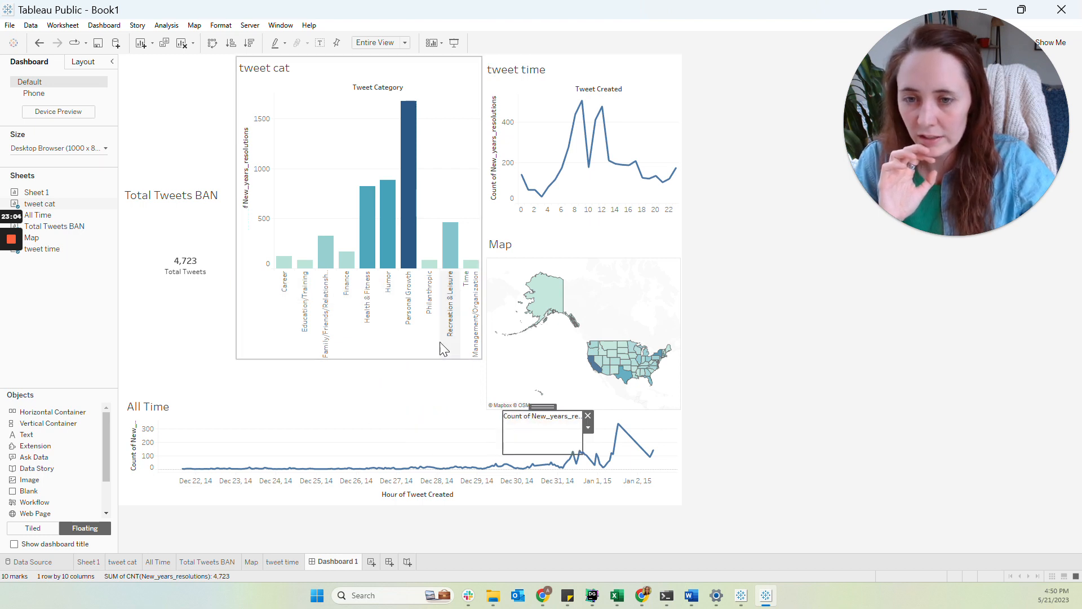
left_click(344, 358)
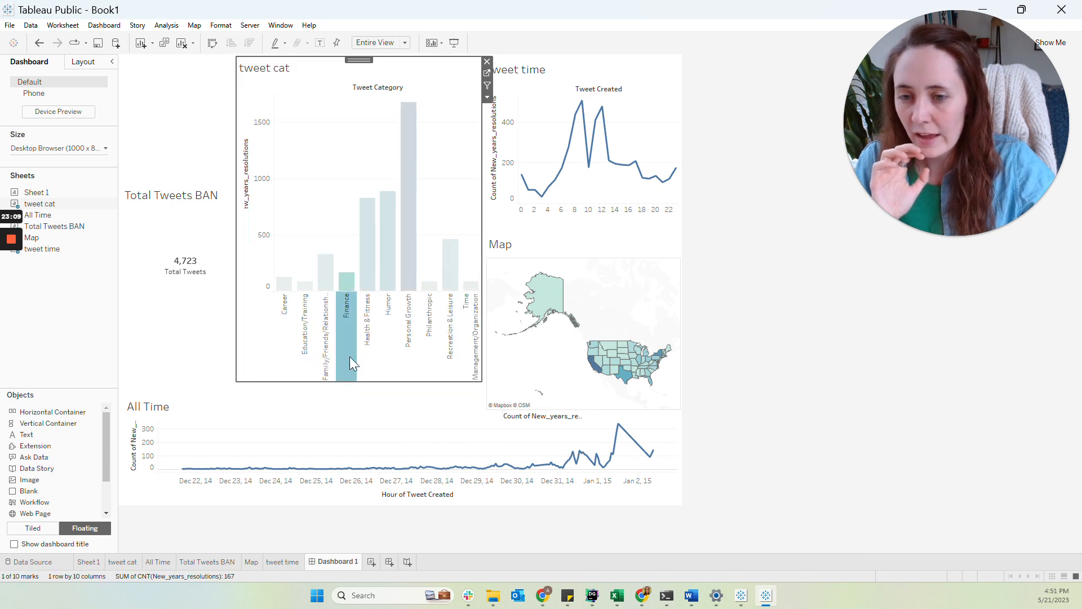
left_click(350, 359)
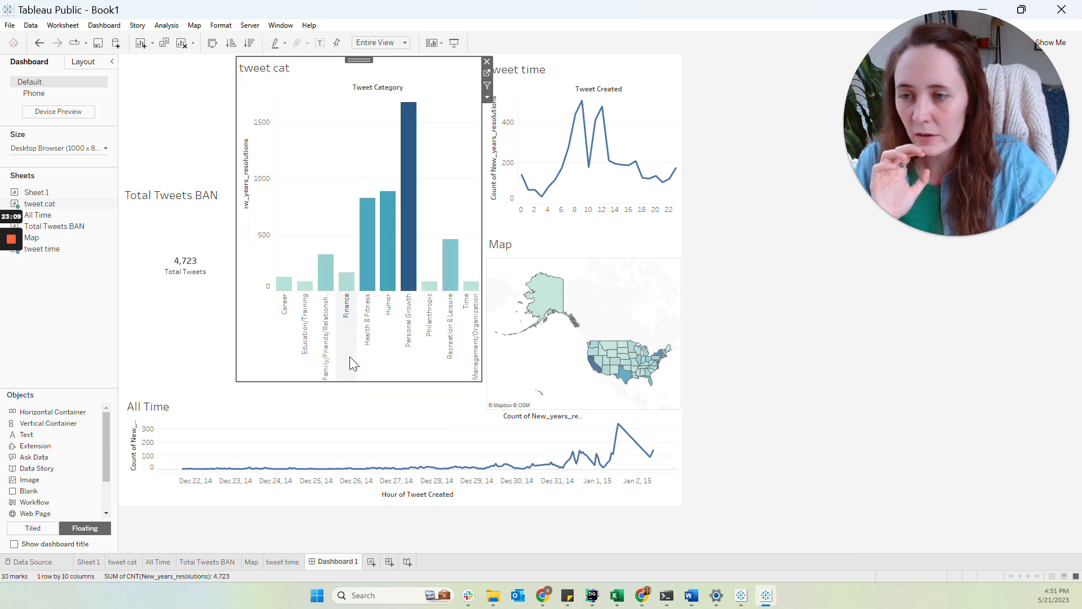
Set the dashboard size to a custom 1200 x 800 px
left_click(66, 150)
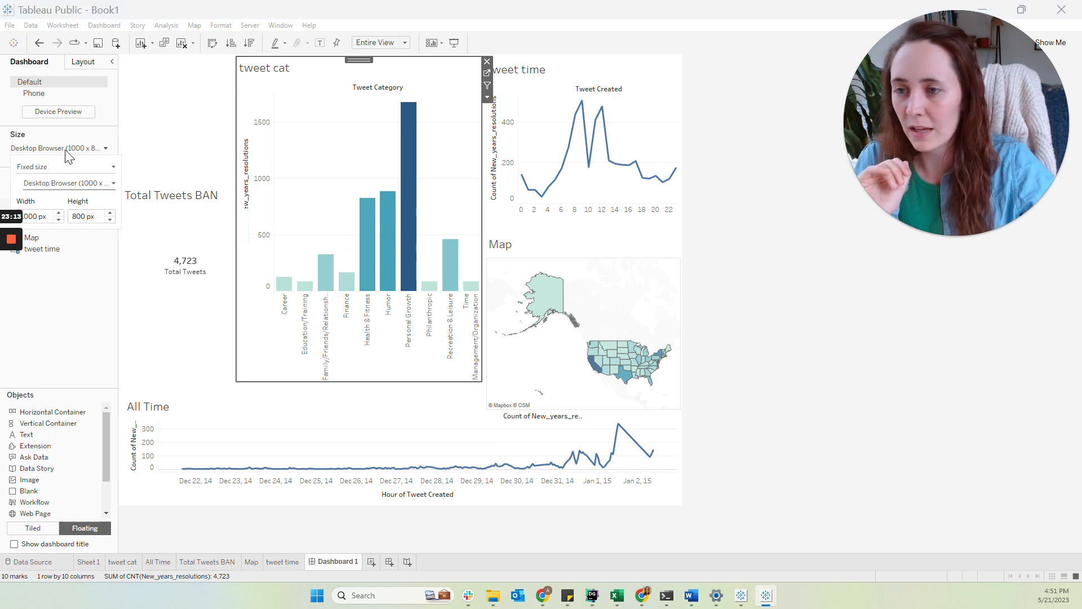
left_click(66, 150)
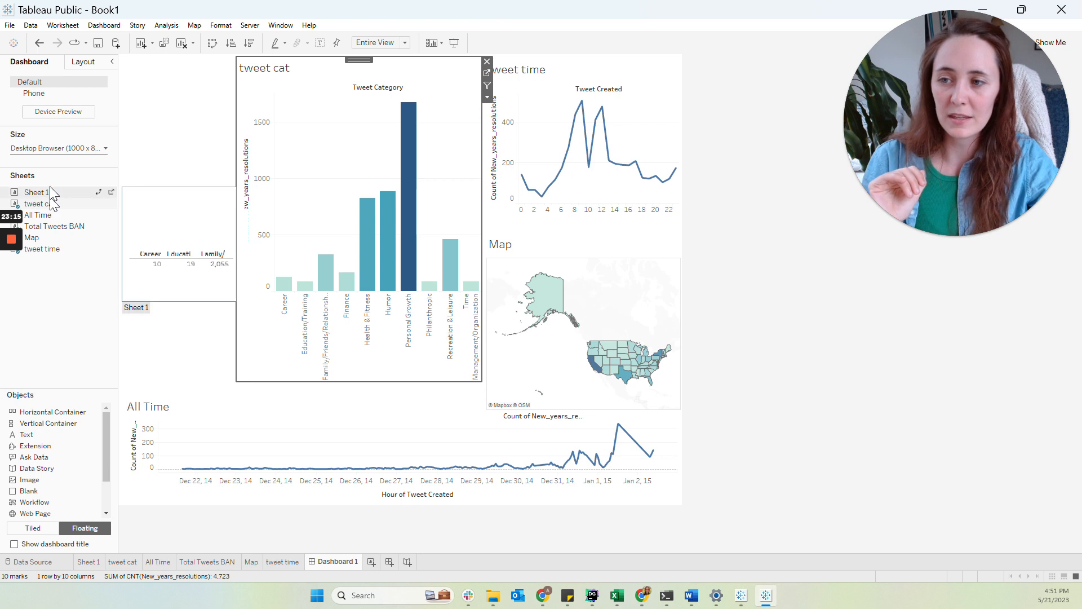
left_click(68, 152)
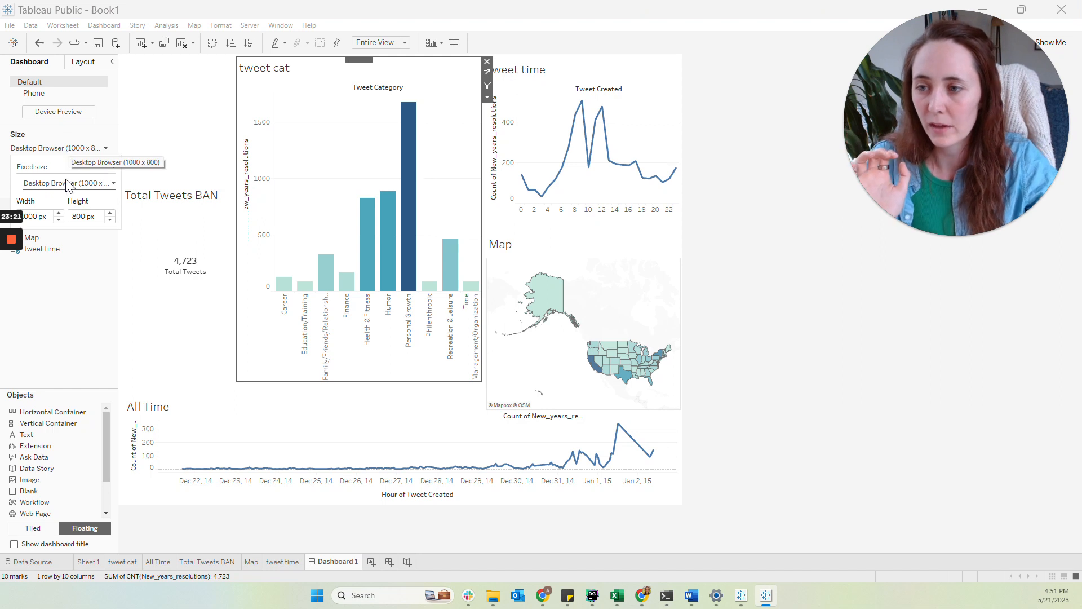
left_click(59, 213)
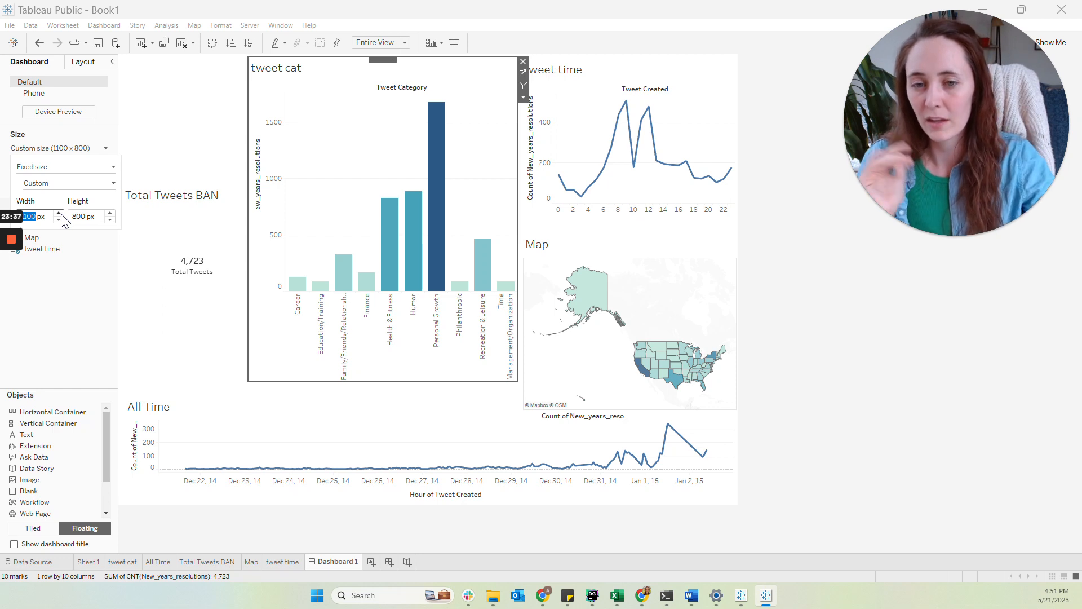
left_click(59, 214)
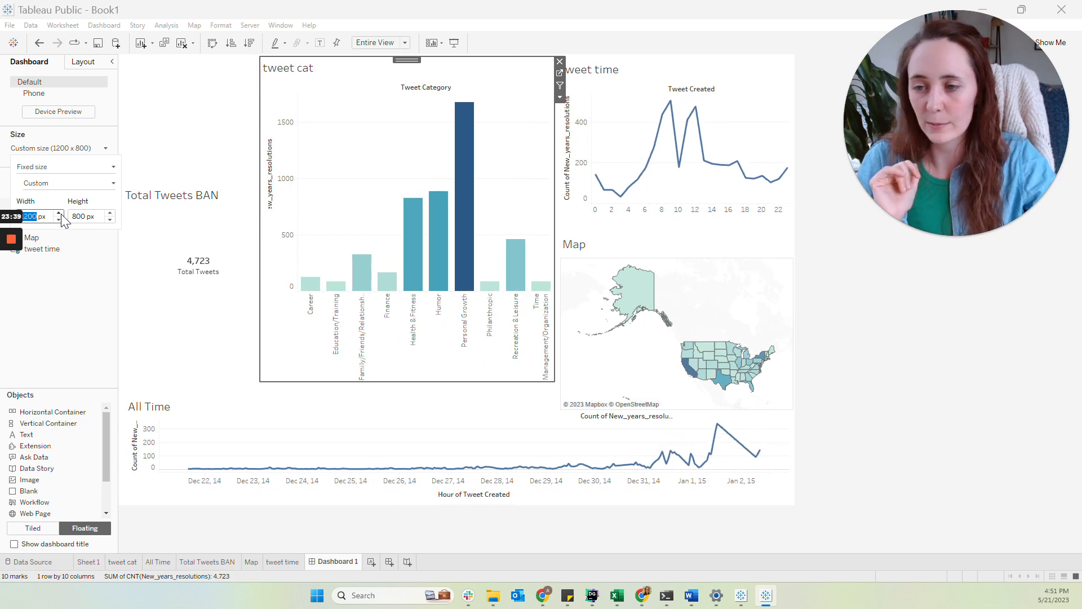
left_click(73, 275)
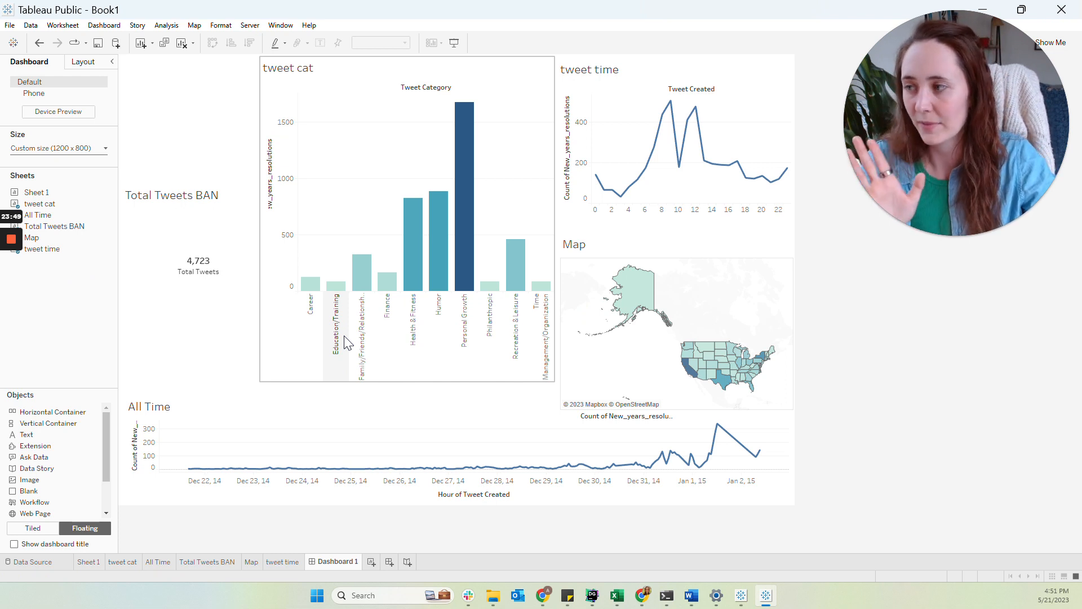
Narrow the Total Tweets BAN sheet and shift the tweet cat chart down slightly
left_click(273, 245)
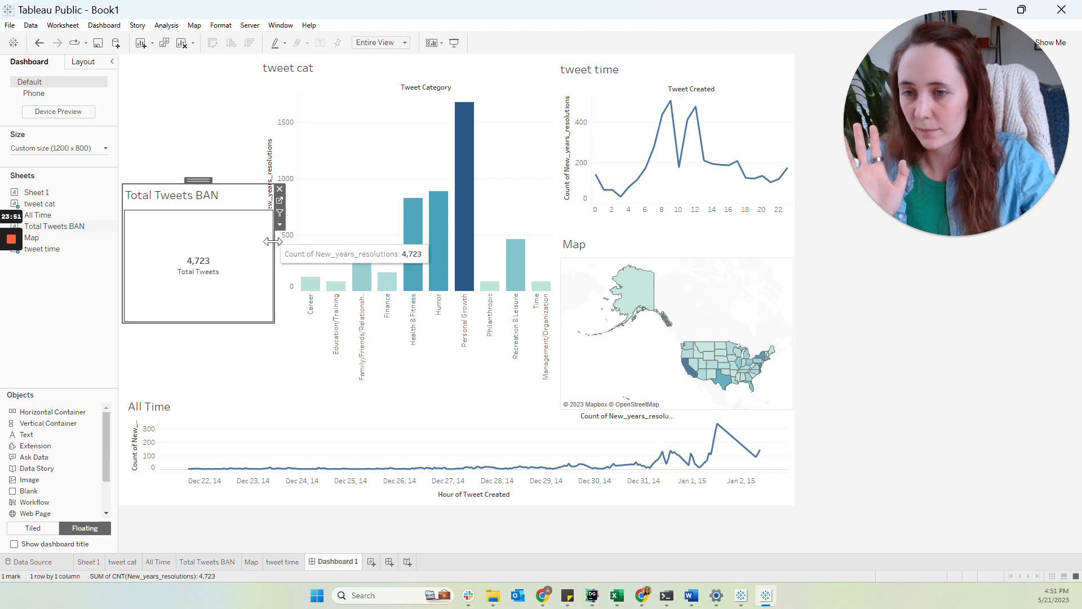
left_click_drag(275, 248, 256, 249)
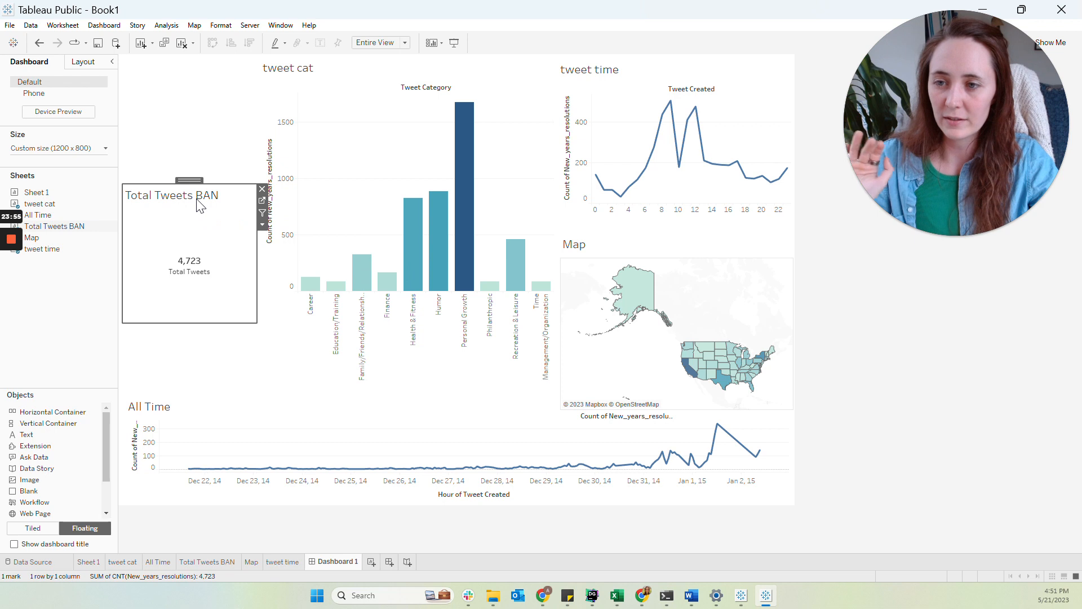
left_click(412, 113)
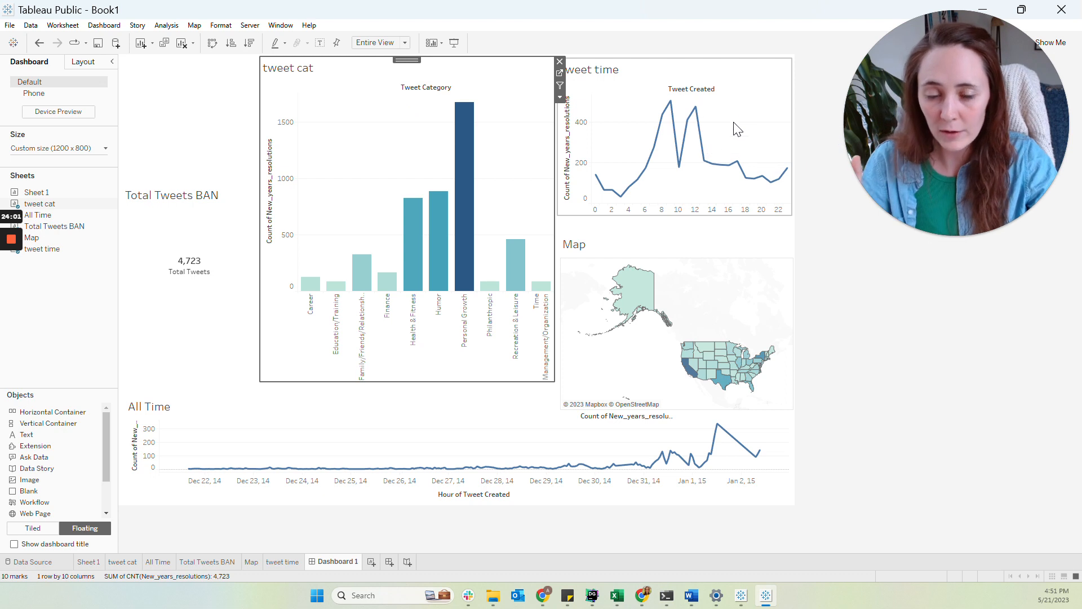
mouse_move(691, 381)
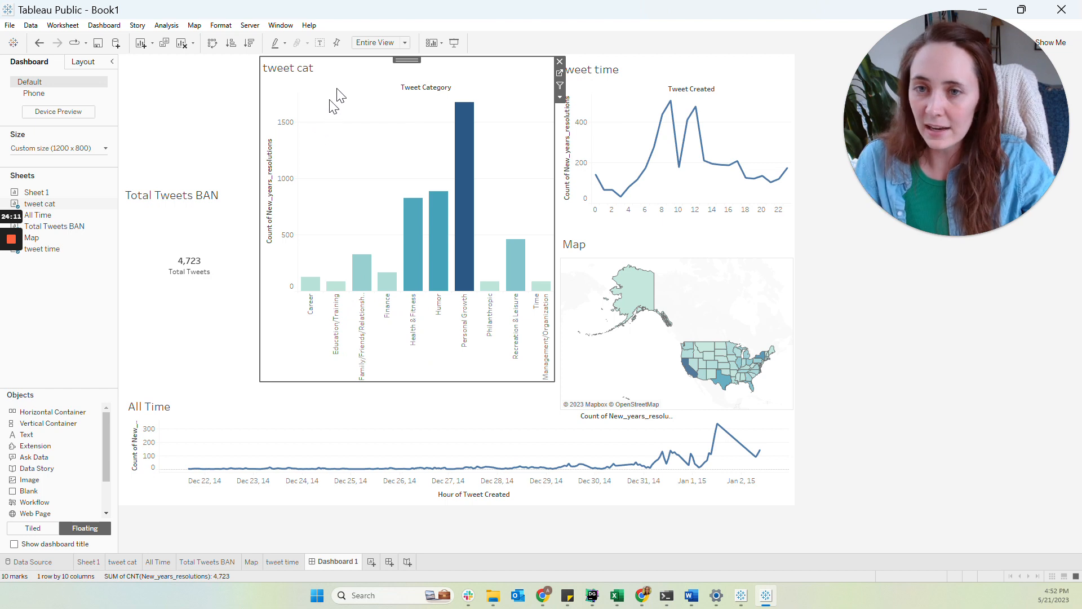
left_click_drag(360, 56, 361, 84)
Add a floating text object at the top of the dashboard and enter NYE Resolutions
left_click_drag(50, 433, 271, 72)
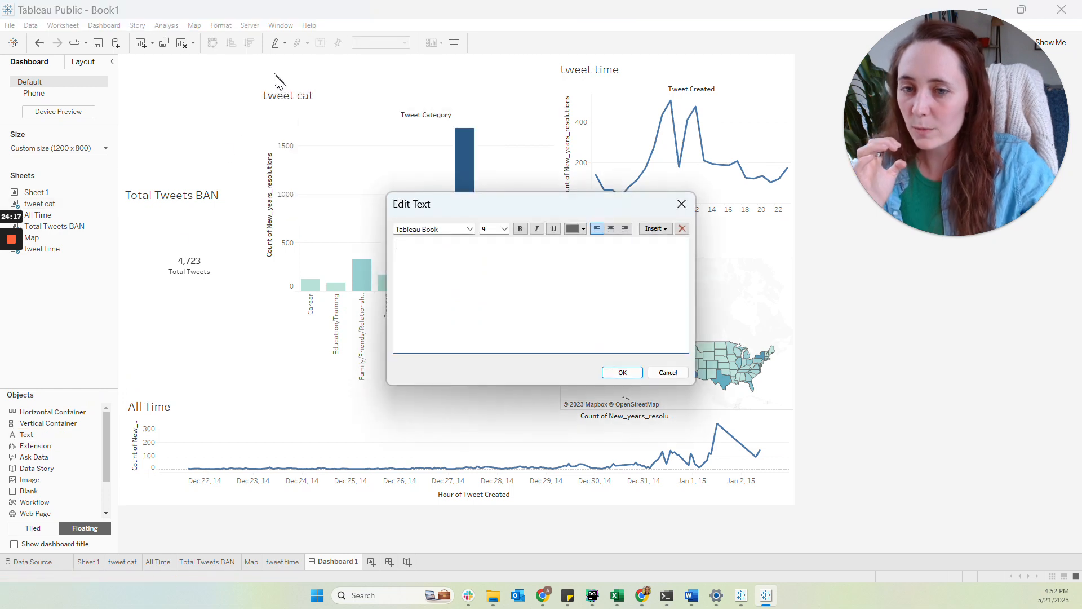
type("NYE")
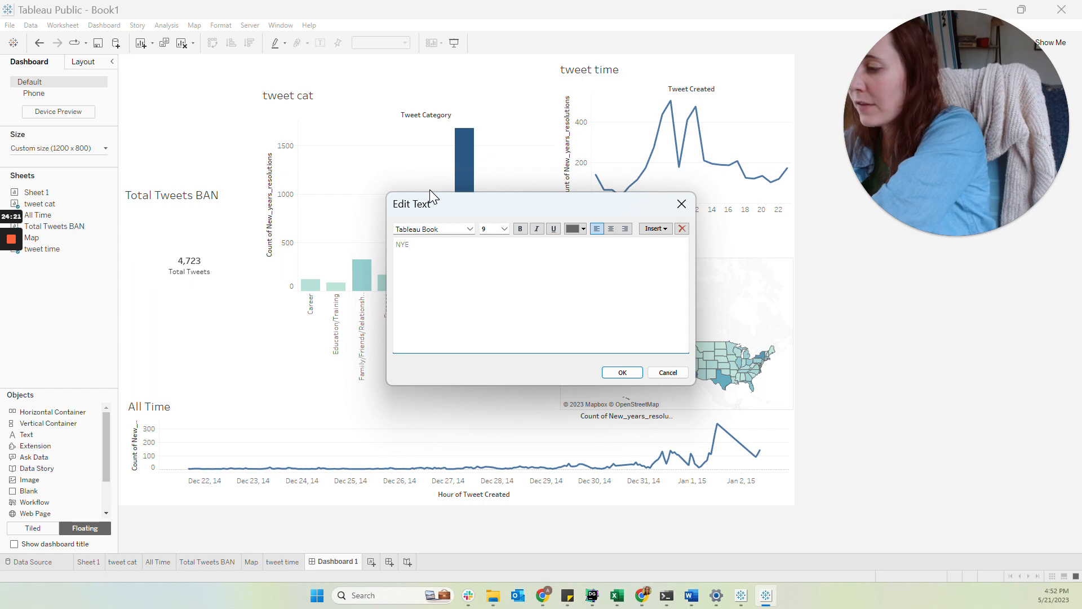
type(" Resul")
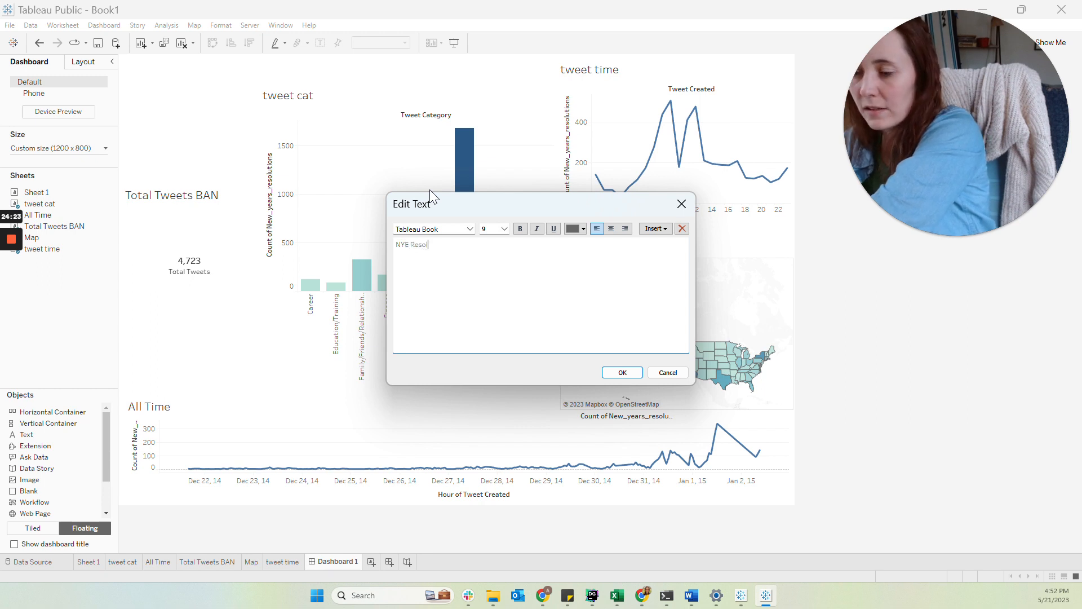
type("utions")
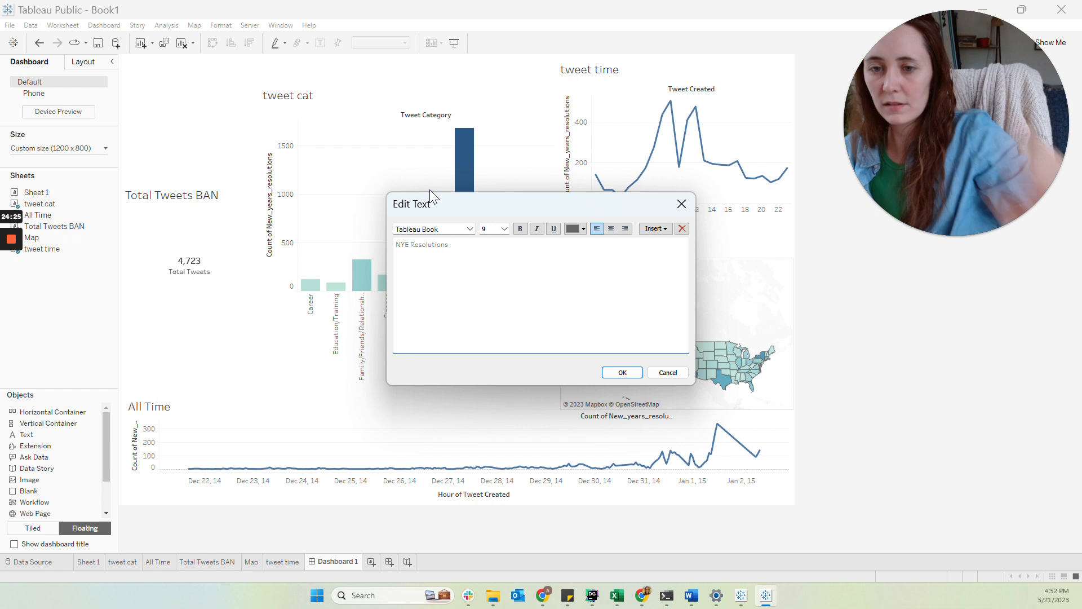
Format the title text as centered, bold, black and a larger font size
key("ctrl+a")
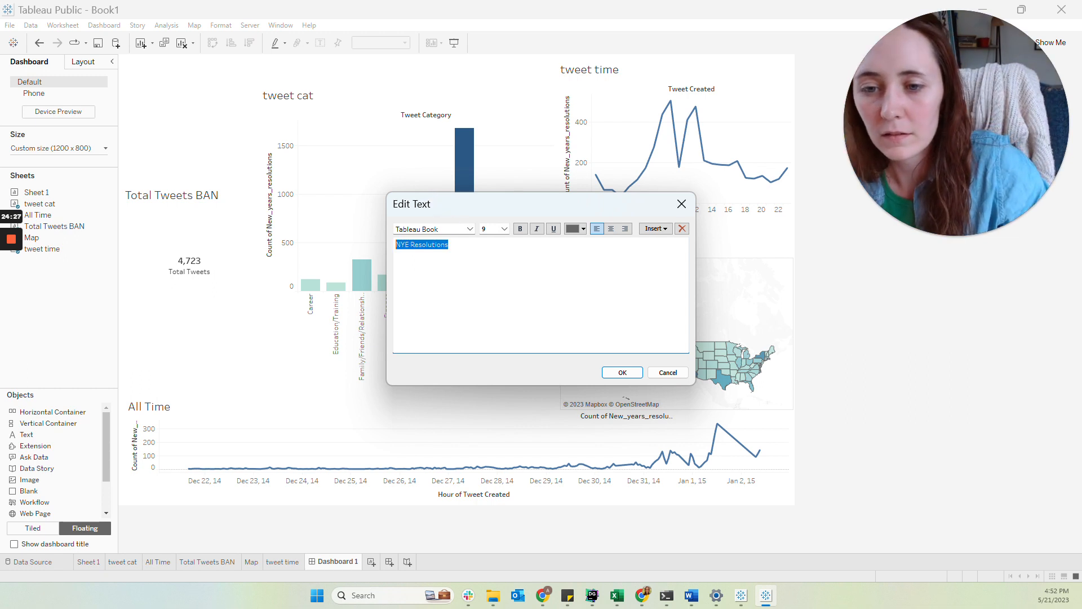
left_click(610, 228)
left_click(520, 228)
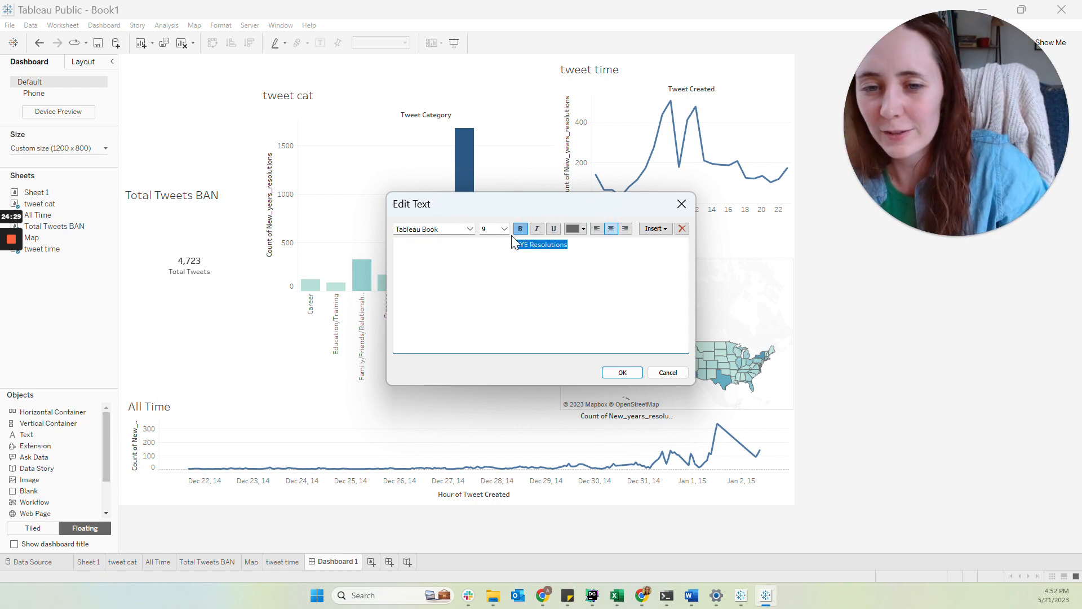
left_click(581, 230)
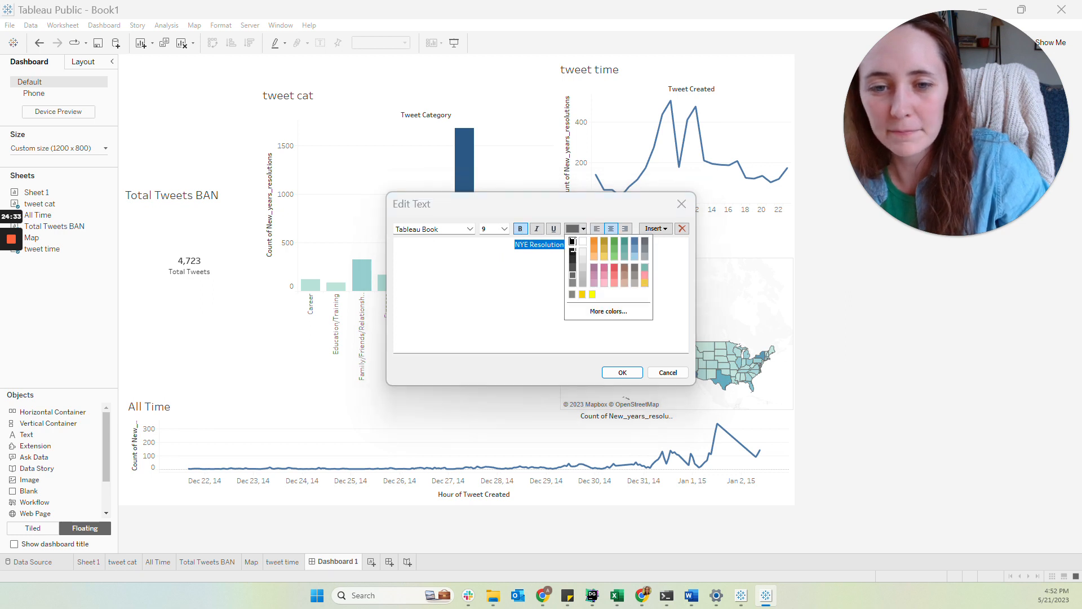
left_click(572, 241)
left_click(470, 229)
left_click(470, 229)
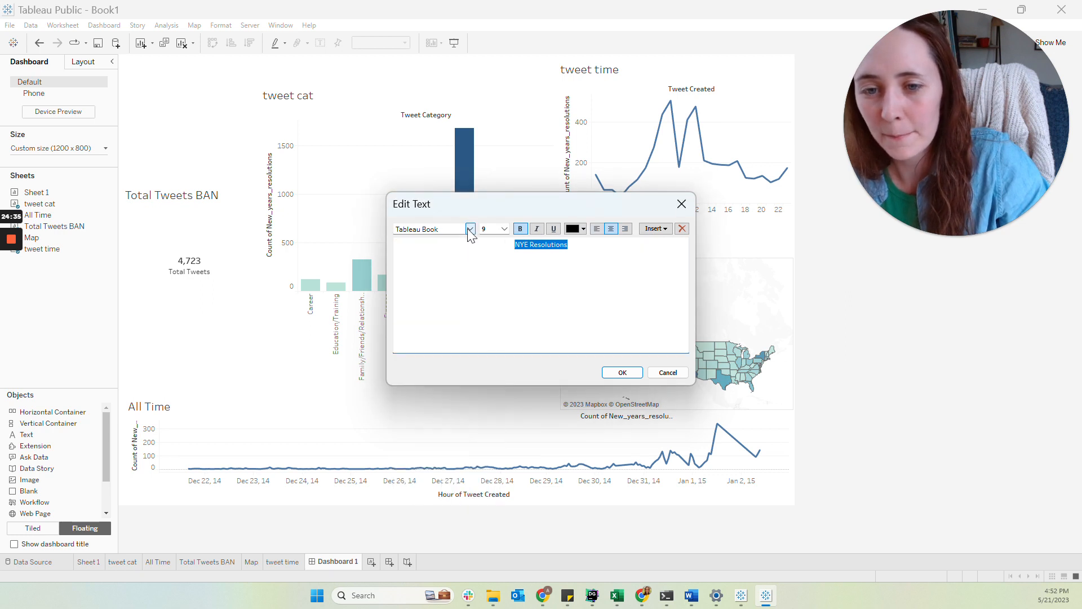
left_click(505, 228)
left_click(491, 269)
left_click(622, 373)
Position the NYE Resolutions title above the charts, near the dashboard's centre
left_click_drag(308, 64, 394, 86)
left_click_drag(450, 57, 480, 62)
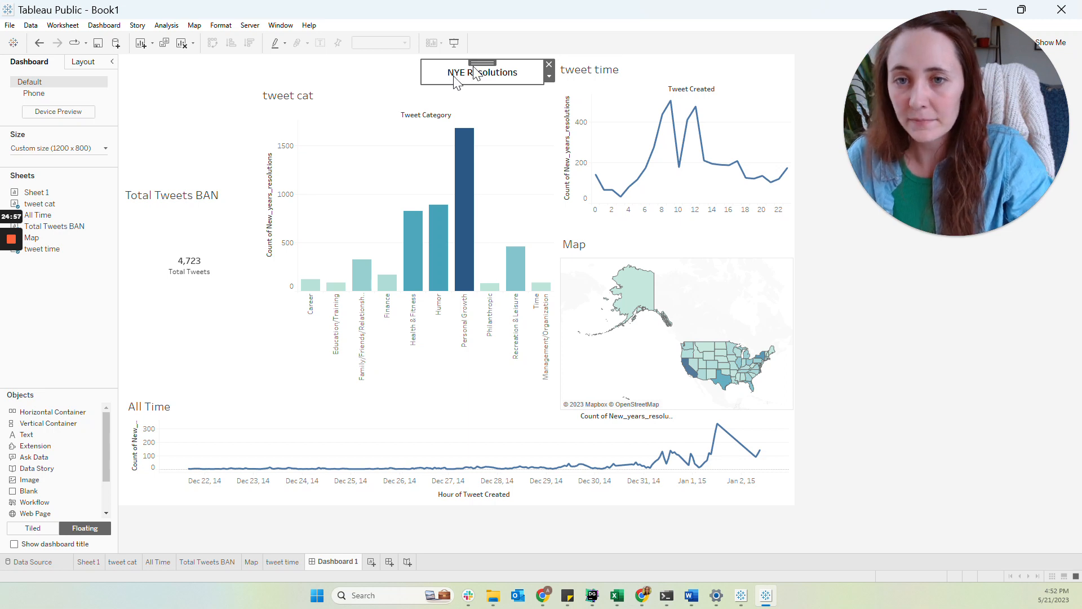
left_click(821, 265)
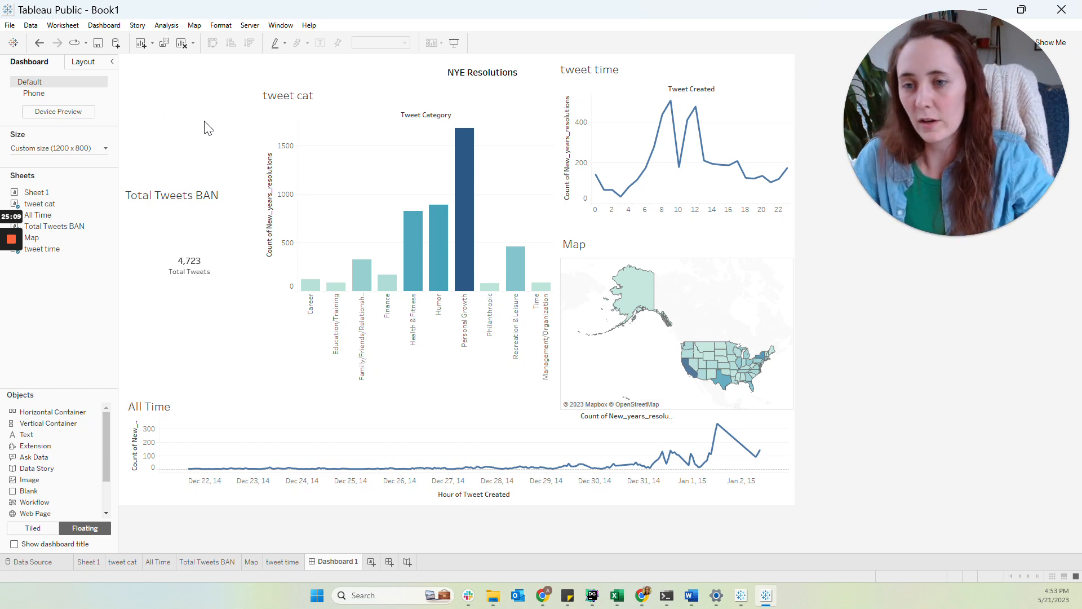
Open the tweet cat worksheet from its chart on the dashboard
left_click(404, 171)
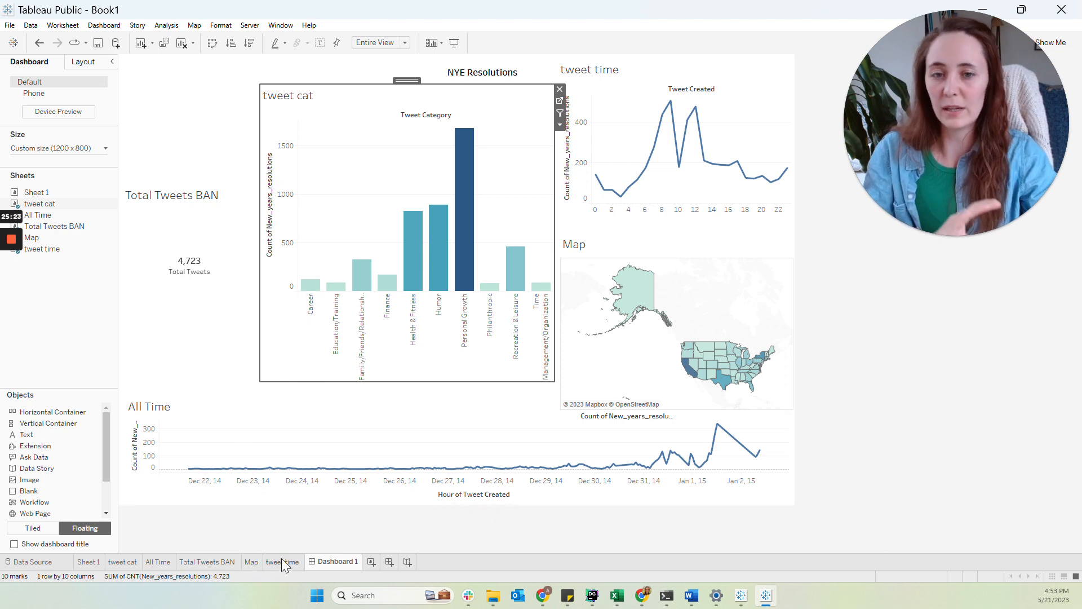
mouse_move(282, 558)
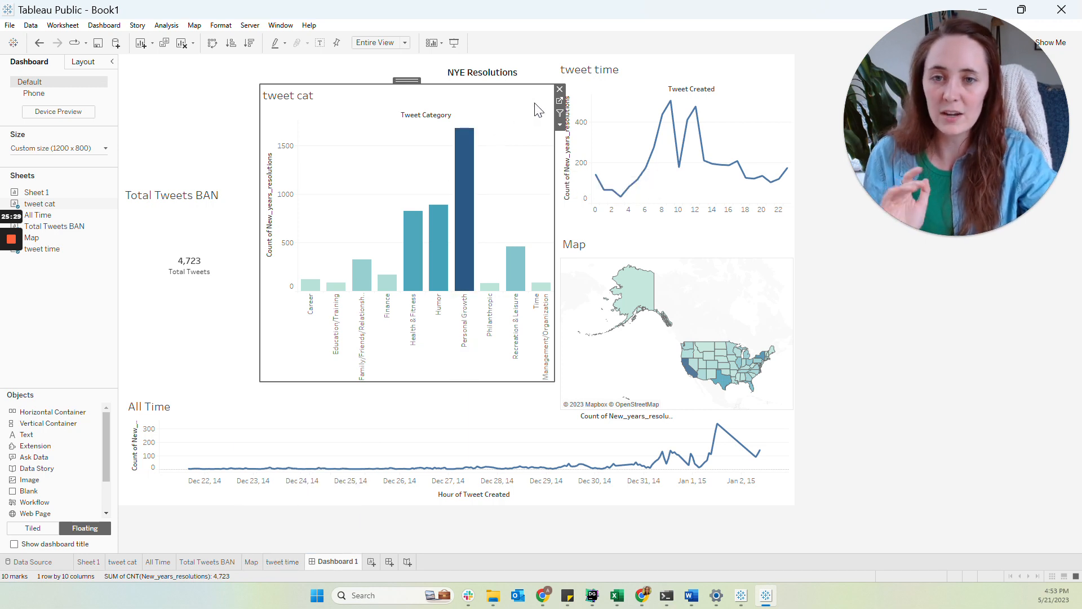
left_click(560, 100)
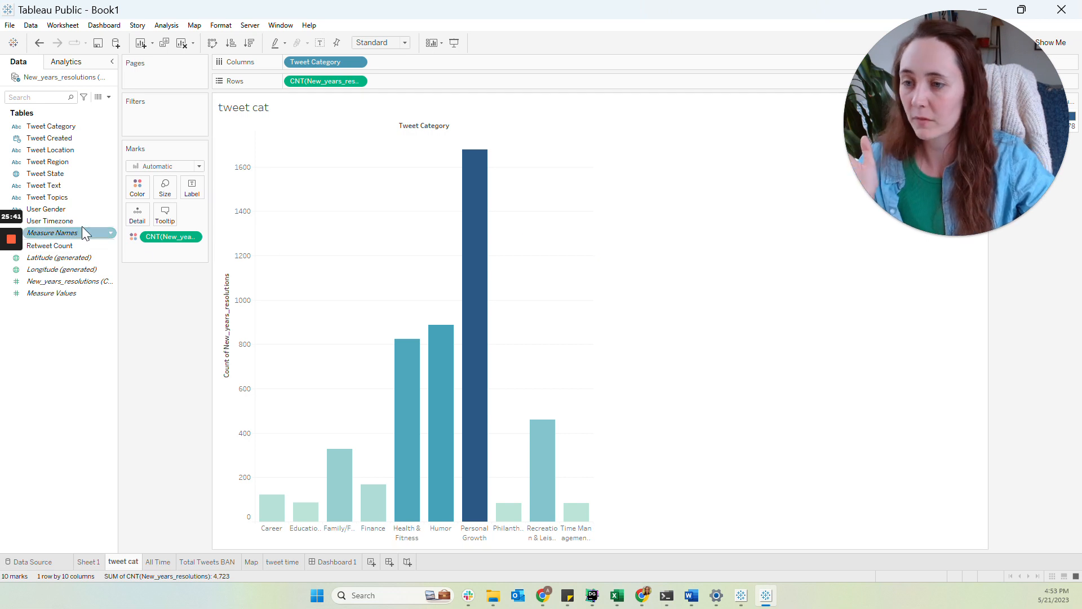
Add User Gender to the tweet cat sheet's filters, keeping all values
left_click(63, 211)
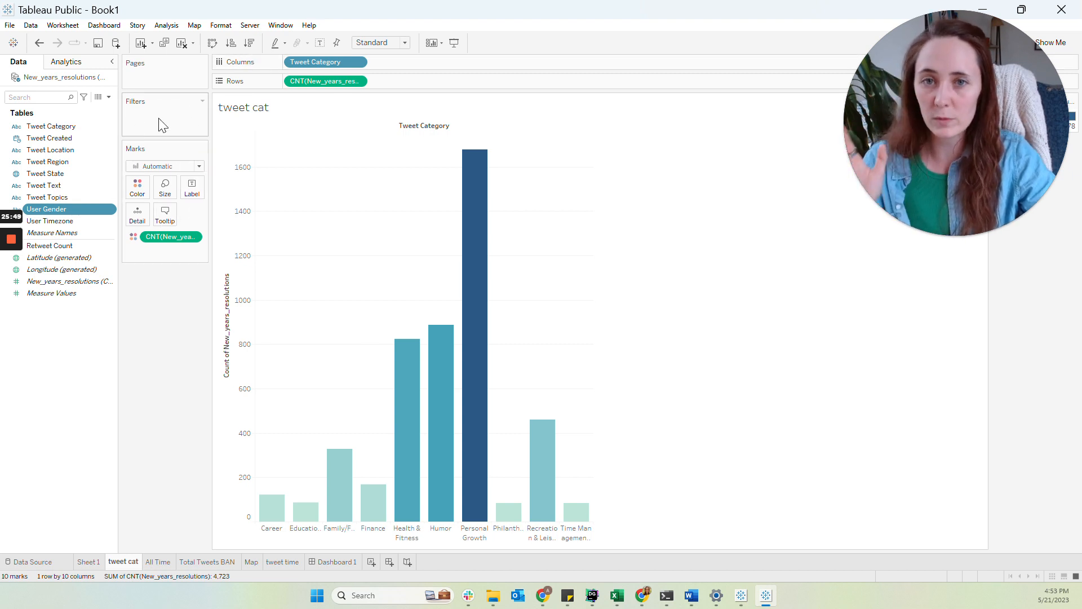
left_click_drag(72, 211, 162, 115)
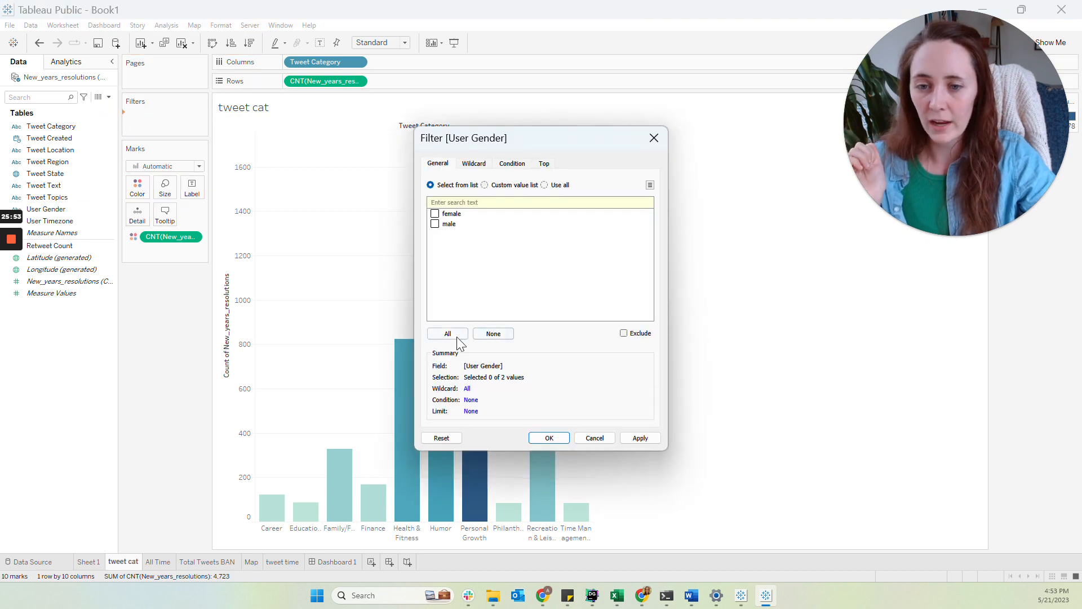
left_click(550, 438)
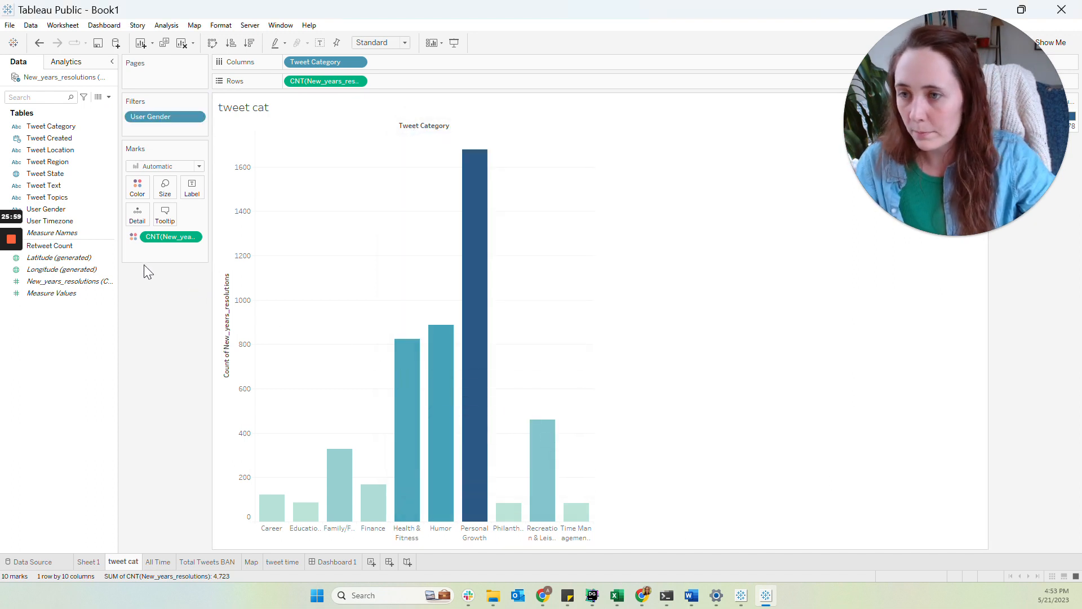
Add Tweet Category as a filter with all ten categories selected
left_click(62, 128)
left_click_drag(62, 130, 157, 127)
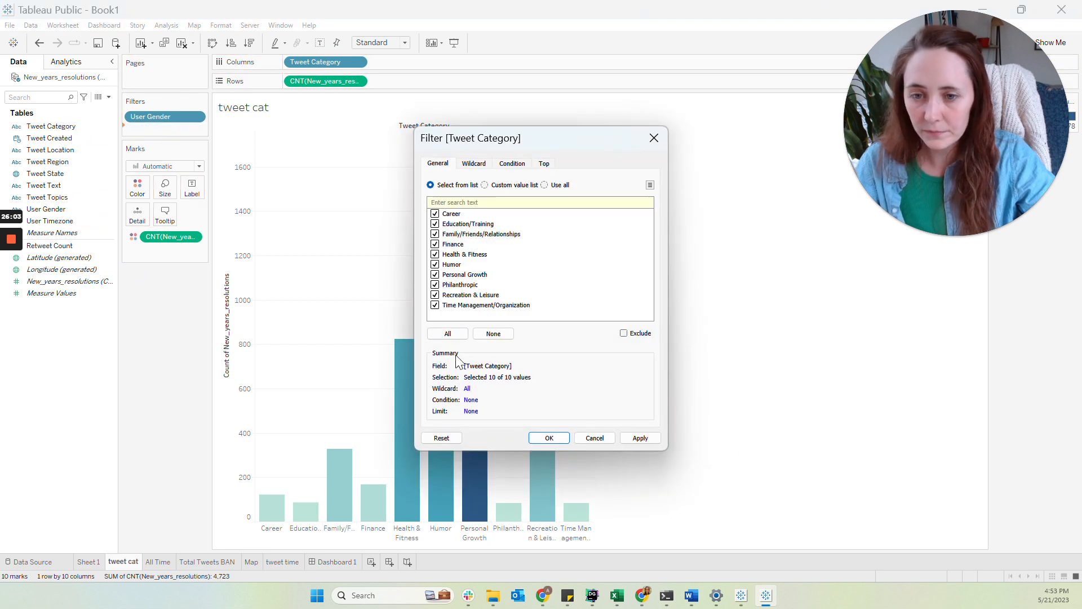
left_click(556, 435)
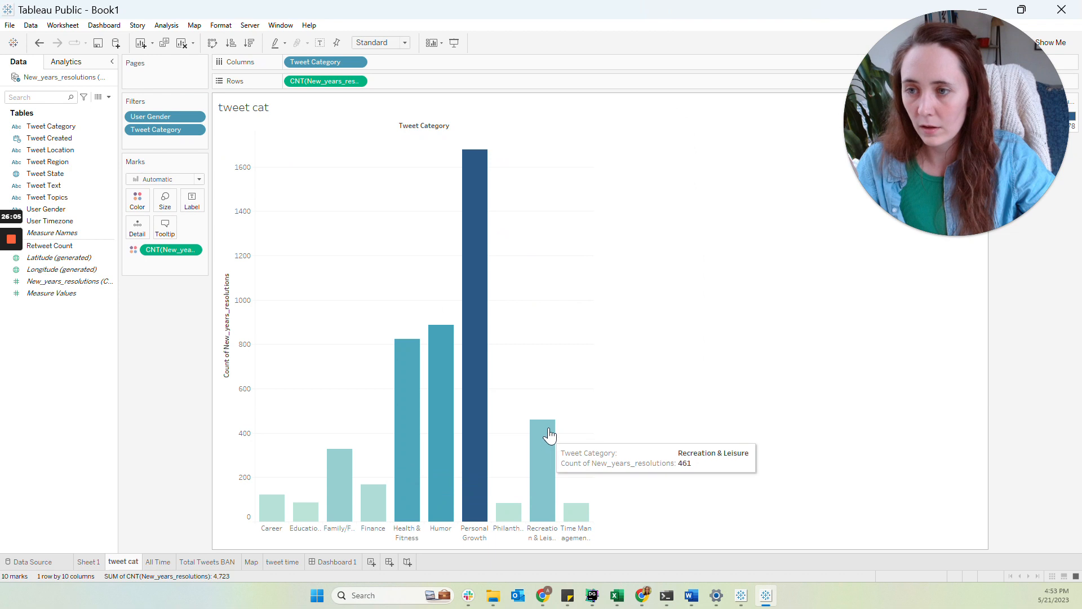
Add Tweet Region as a filter with all regions selected
left_click_drag(61, 163, 145, 148)
left_click(448, 333)
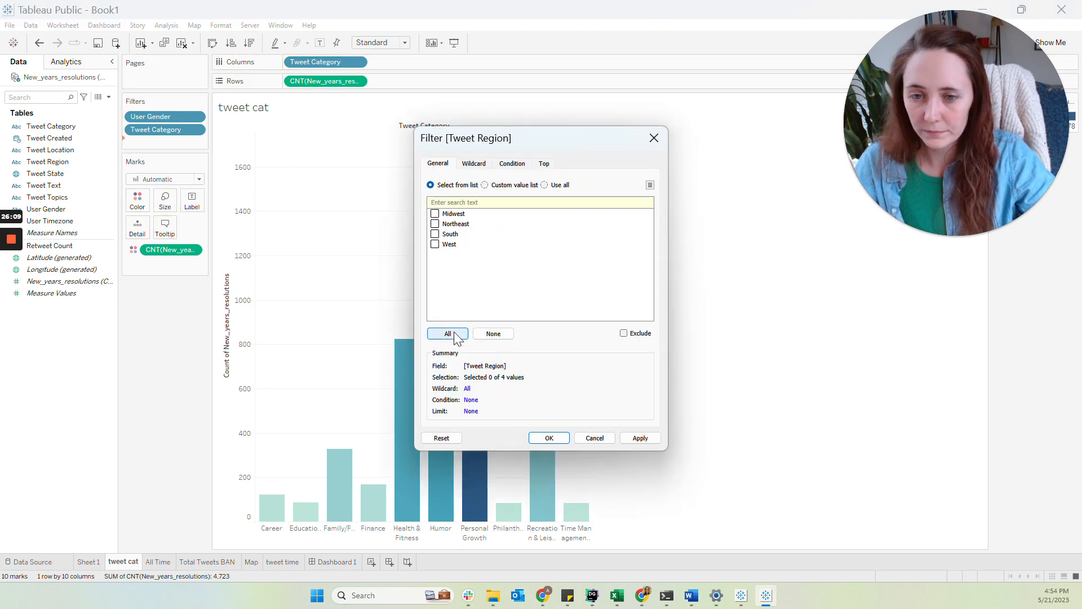
left_click(550, 438)
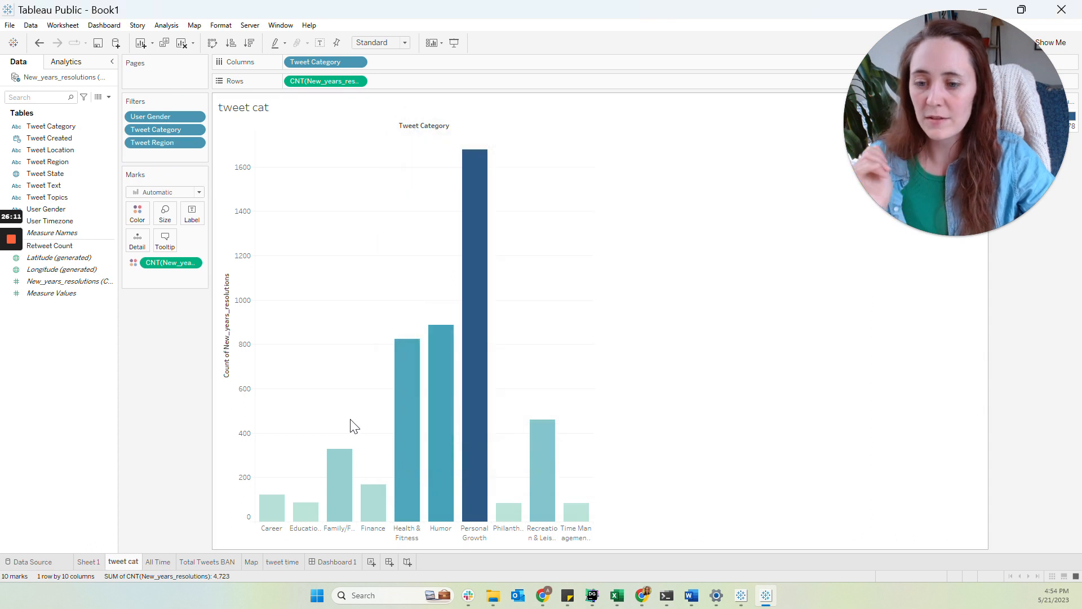
Switch between the All Time and tweet cat worksheets to compare their filters
left_click(164, 562)
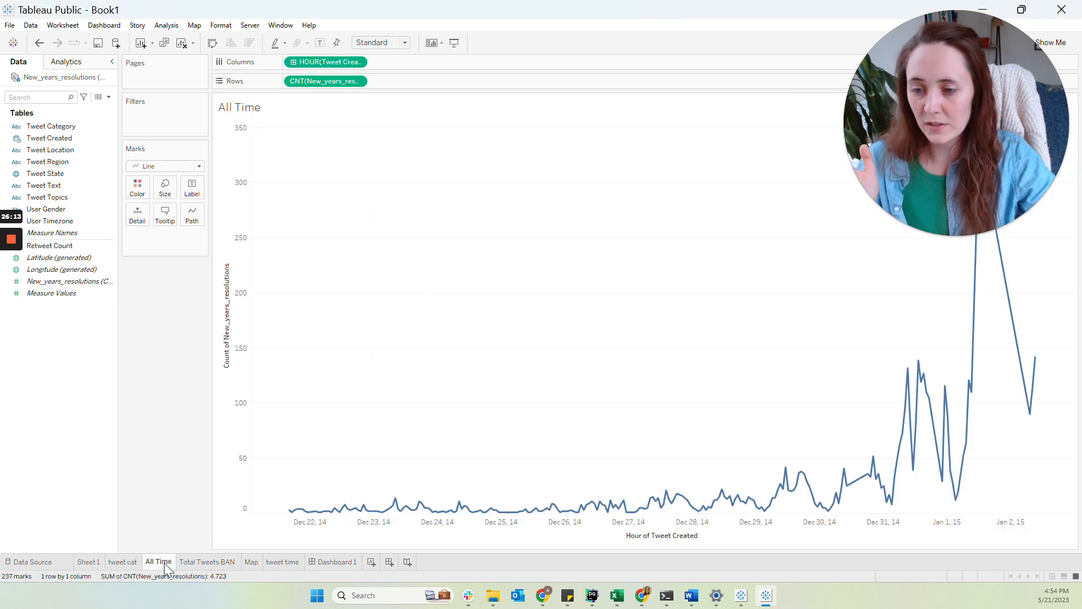
left_click(122, 562)
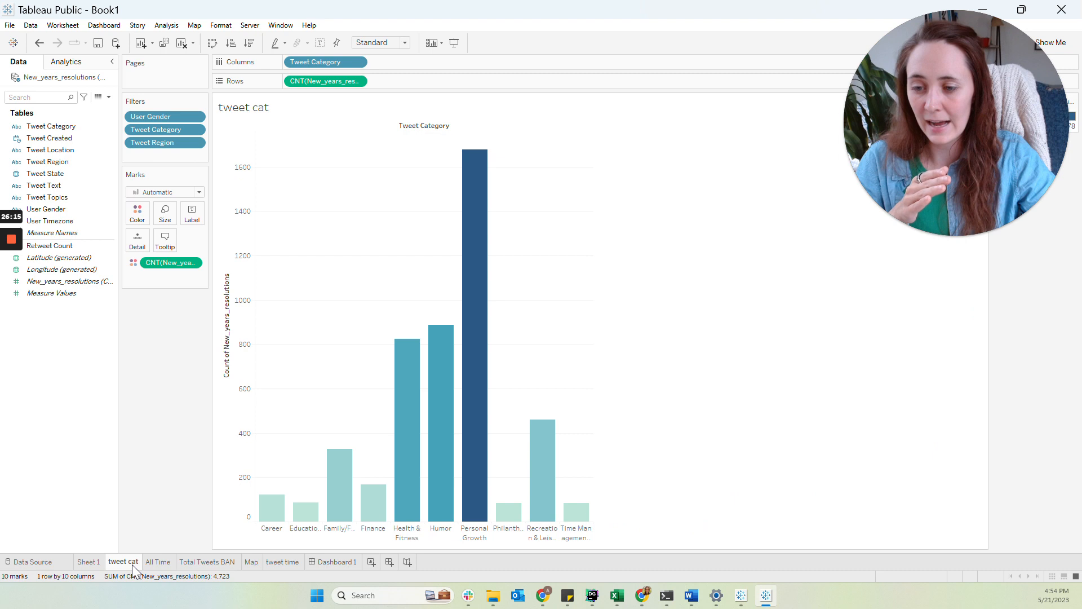
left_click(167, 563)
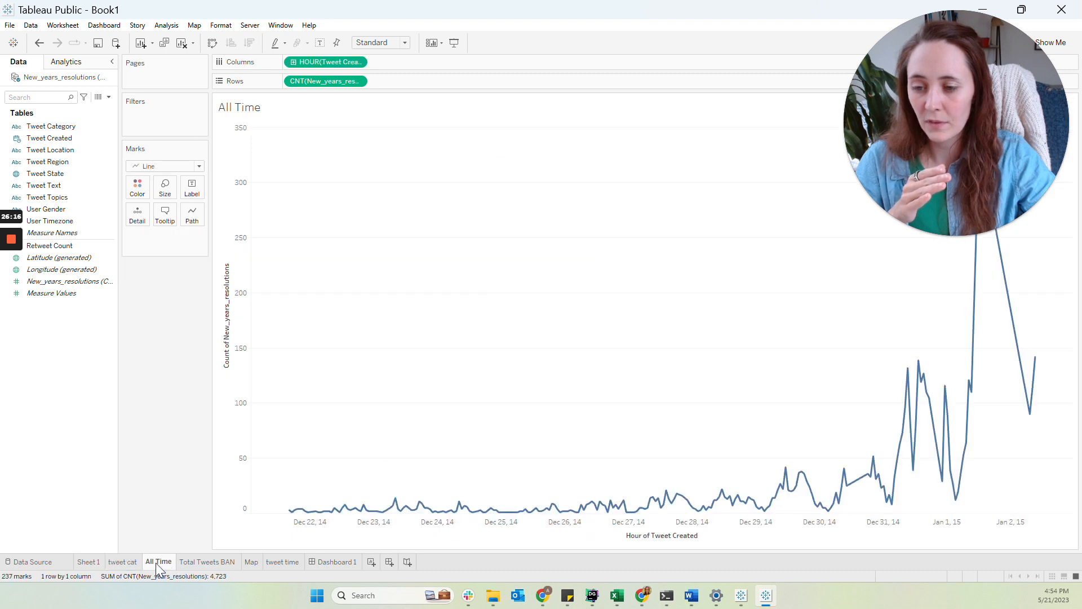
left_click(126, 562)
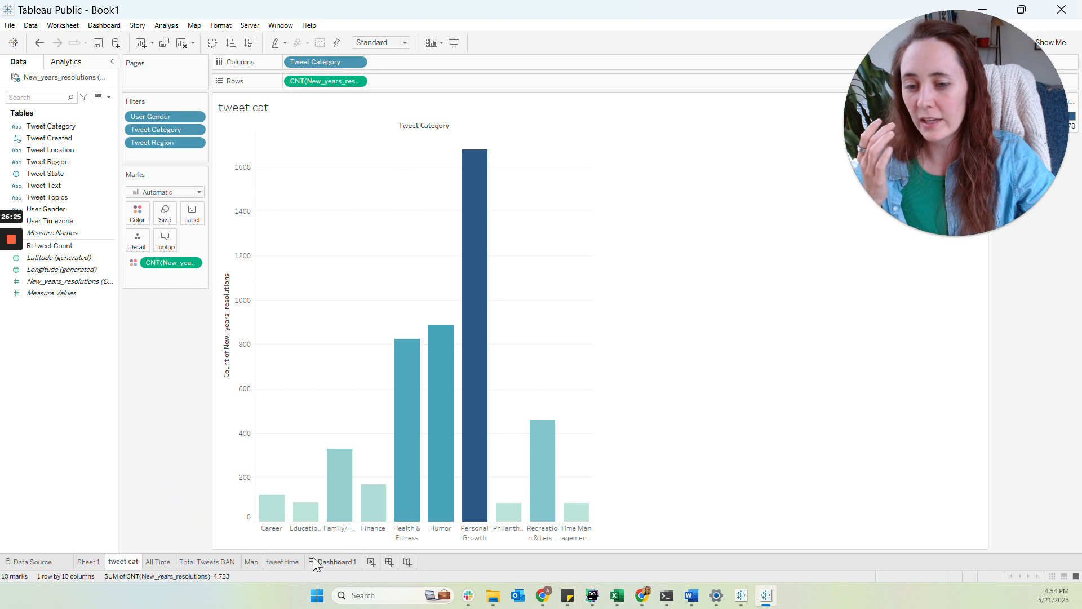
mouse_move(157, 563)
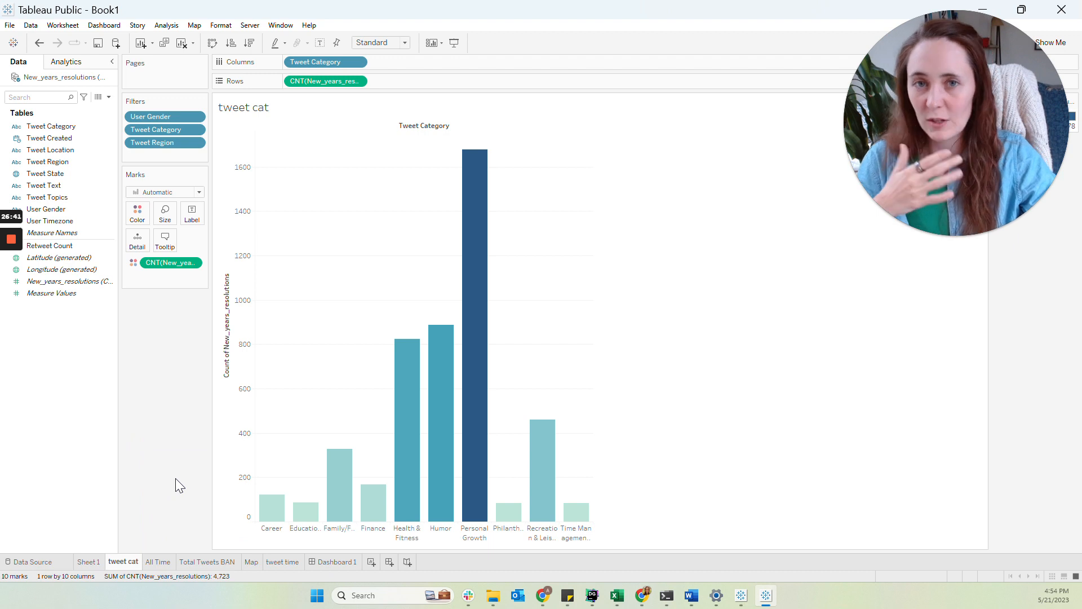
Apply the User Gender filter to all worksheets using this data source
right_click(168, 118)
mouse_move(217, 178)
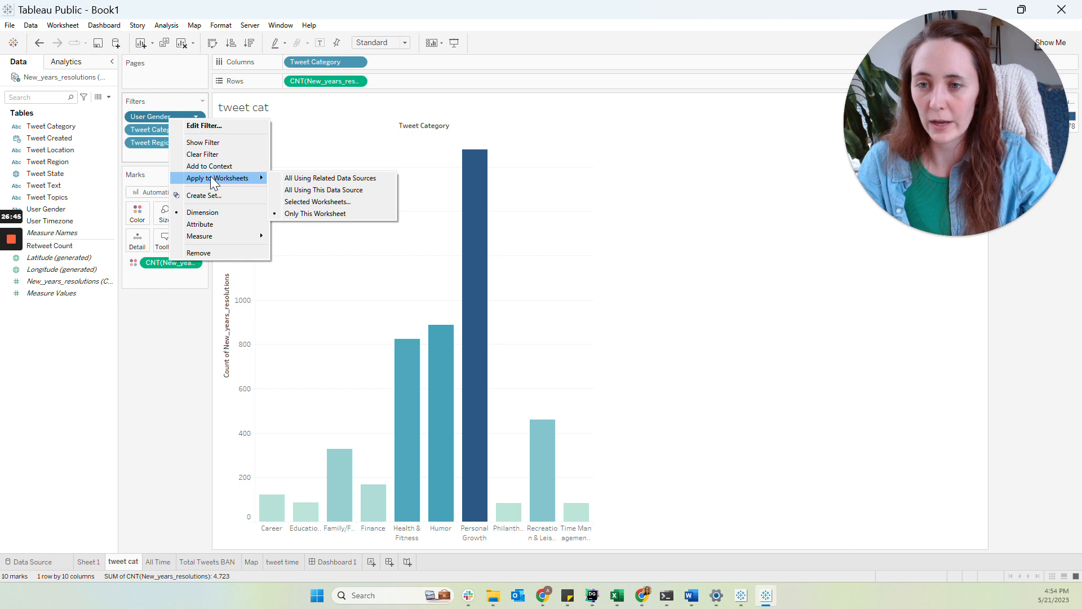
left_click(299, 192)
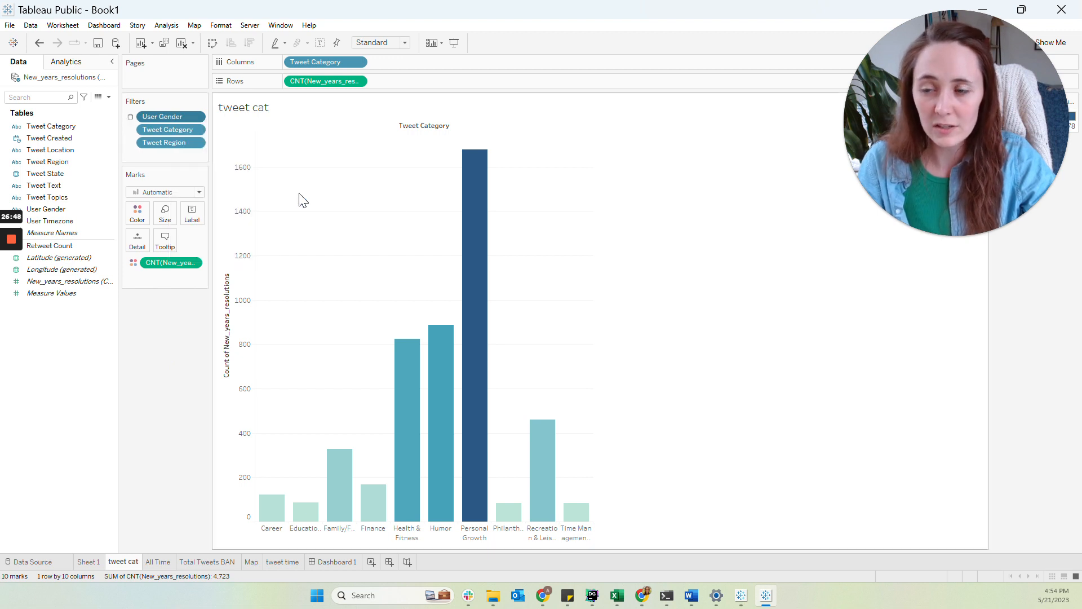
Undo applying the User Gender filter to other worksheets
right_click(174, 117)
mouse_move(263, 177)
left_click(309, 199)
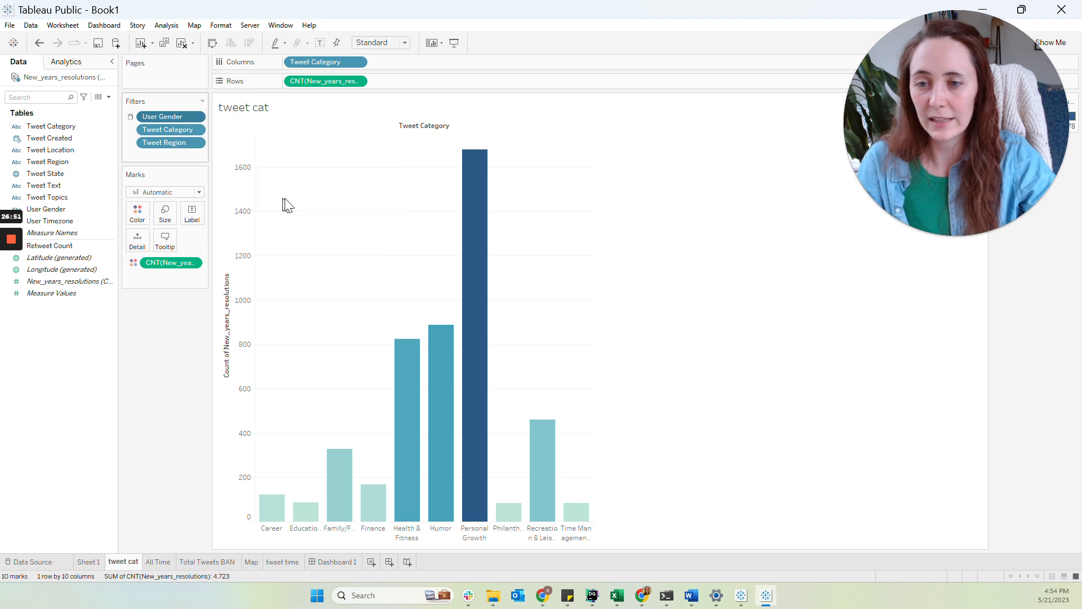
scroll(413, 276, "down", 2)
scroll(363, 273, "up", 2)
left_click(638, 377)
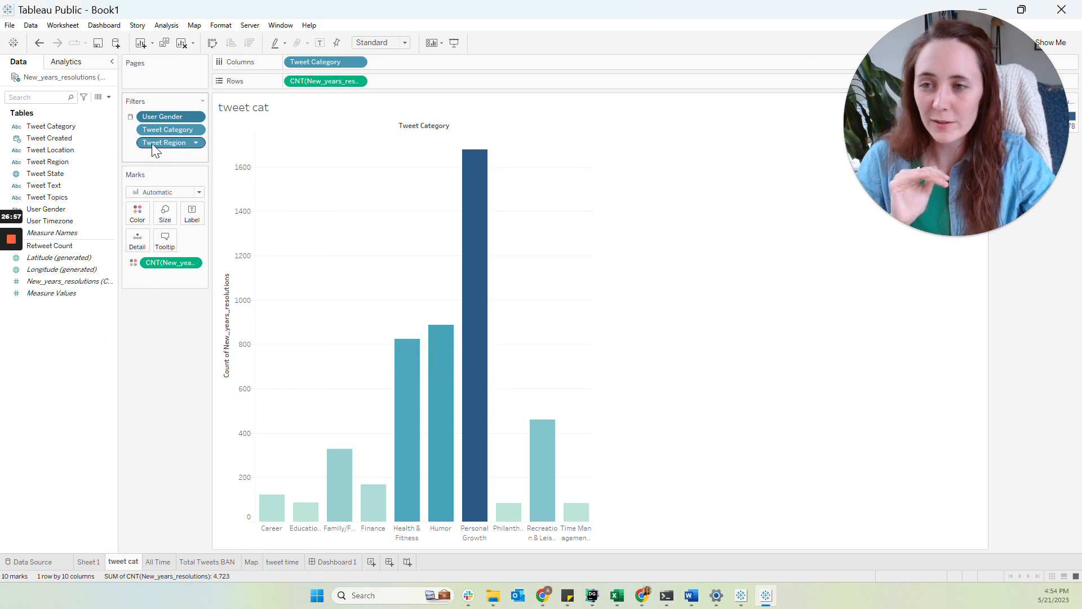
left_click(40, 43)
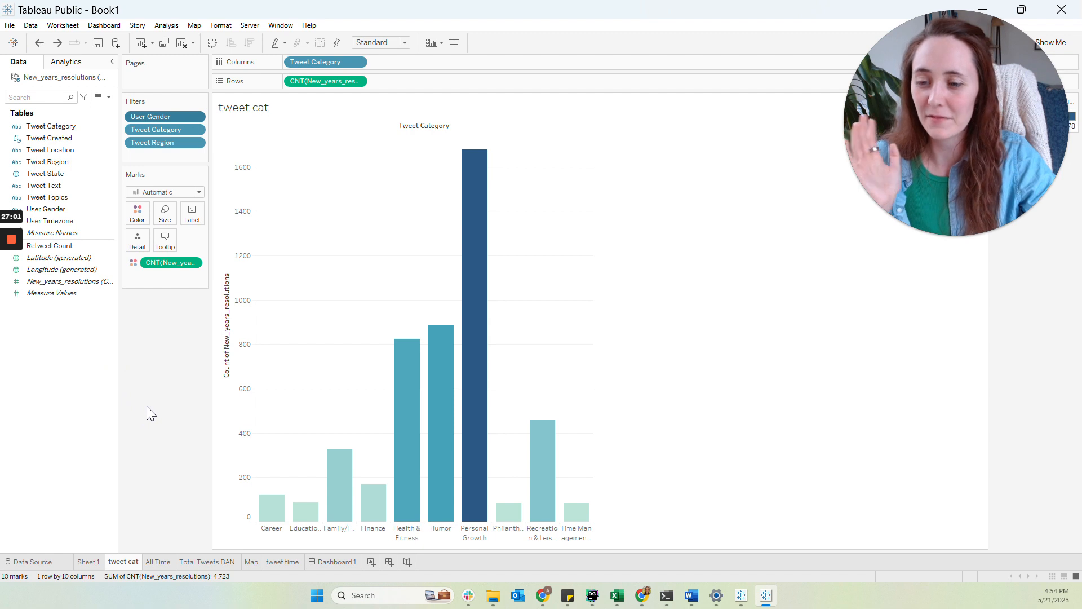
Return to the dashboard, show the tweet cat chart's Tweet Category filter card and place it at the top-left corner
left_click(337, 562)
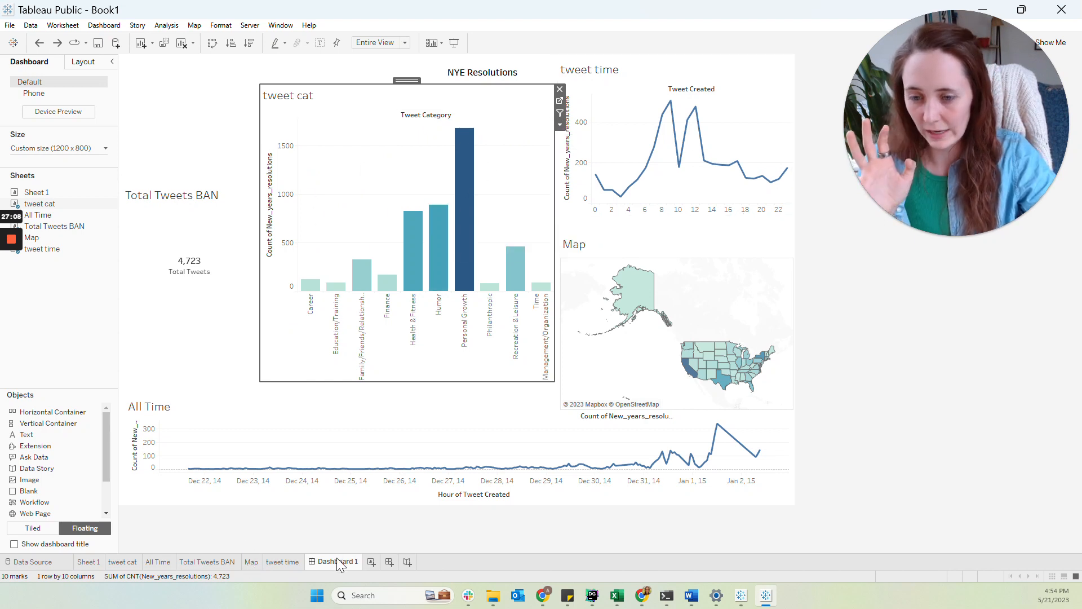
left_click(560, 125)
mouse_move(587, 215)
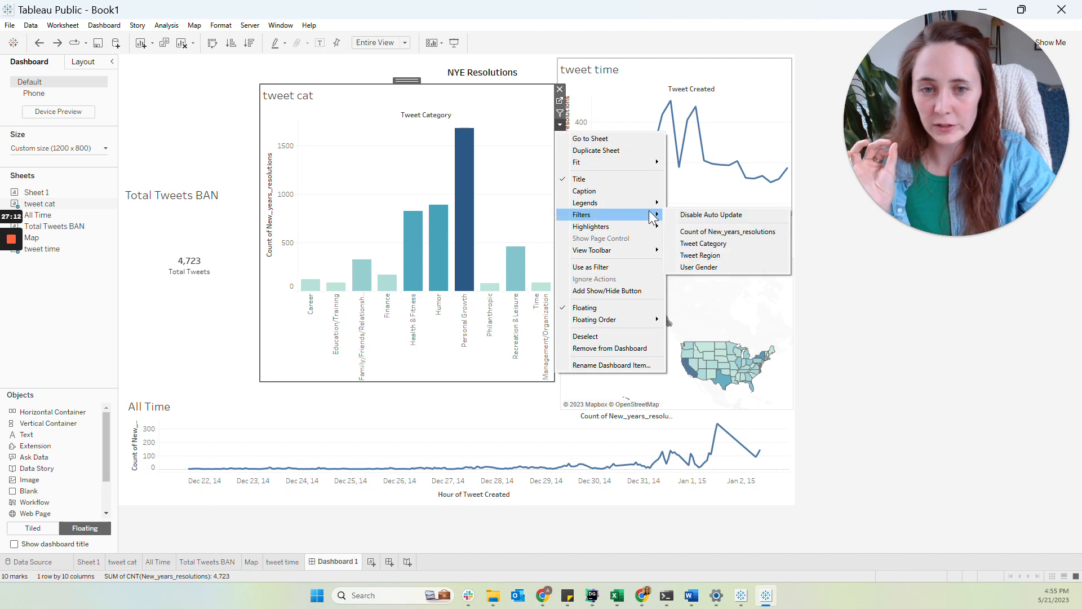
left_click(694, 243)
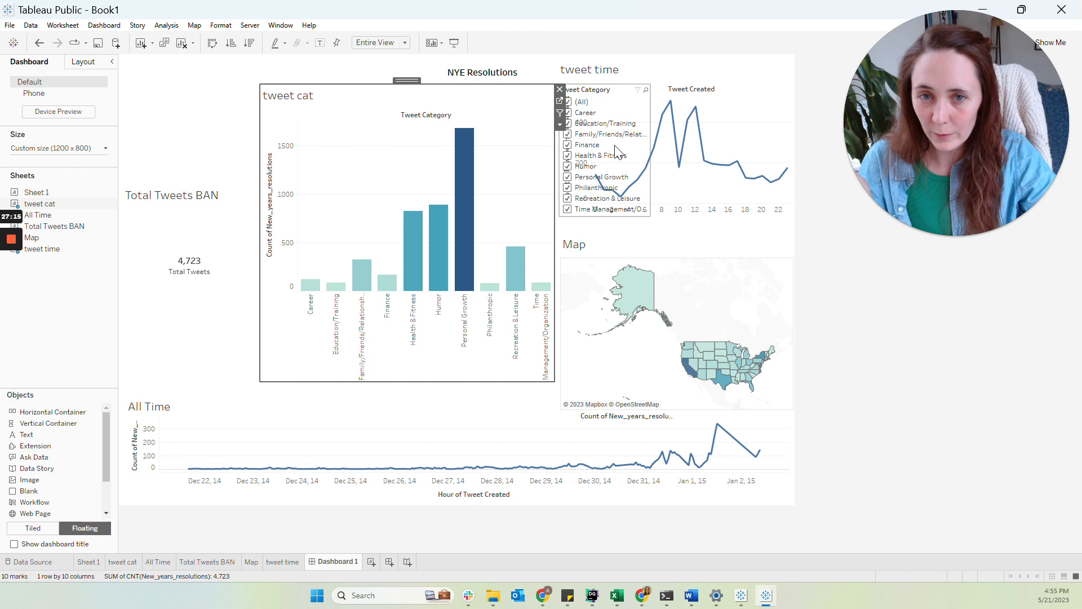
left_click_drag(598, 78, 196, 64)
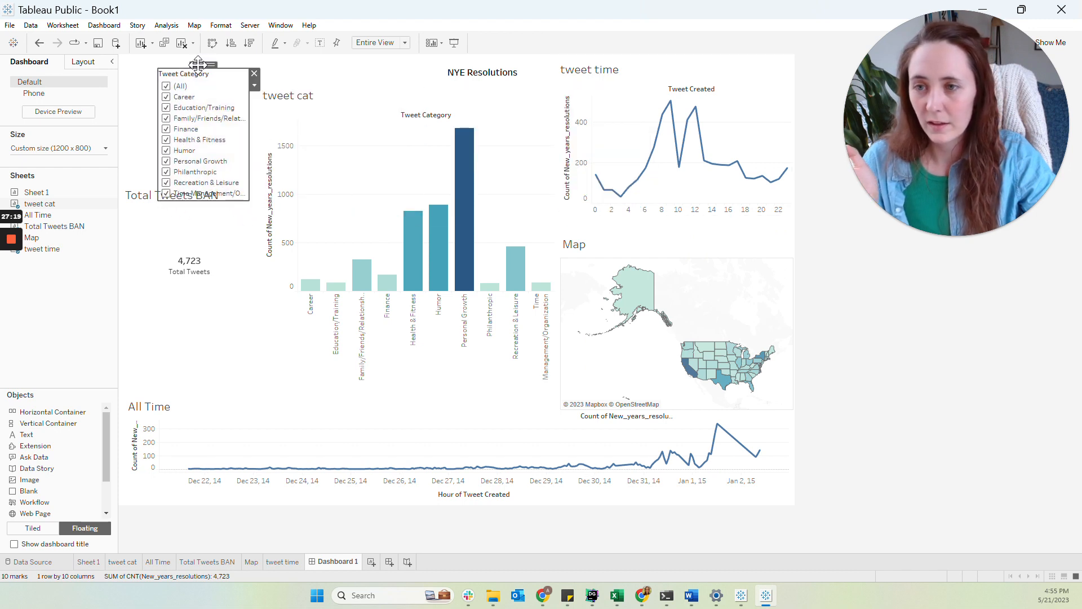
Apply the Tweet Category filter to all worksheets on the dashboard
left_click(255, 88)
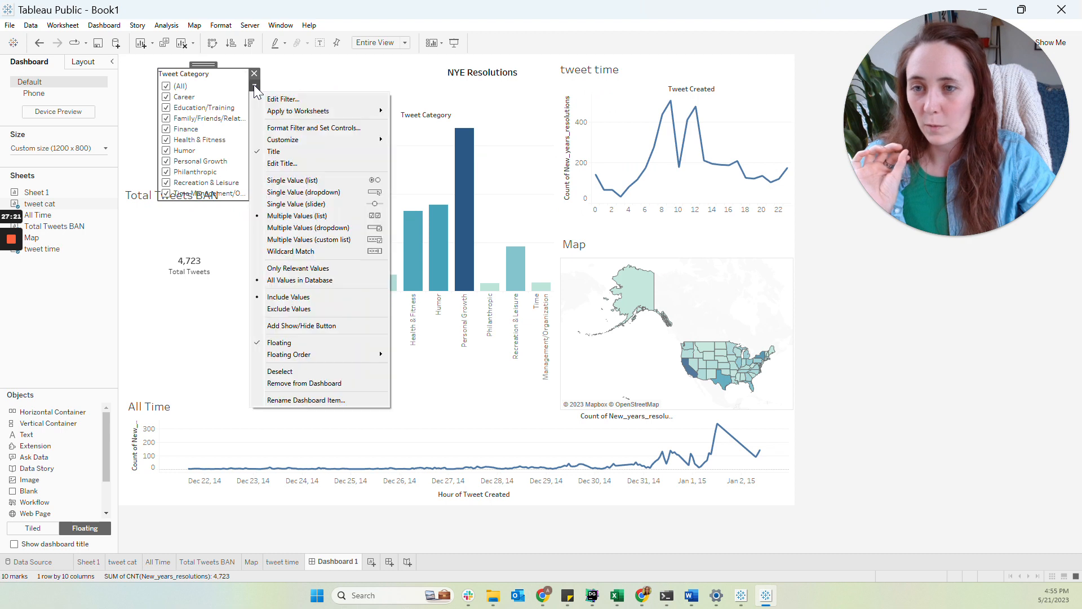
mouse_move(264, 112)
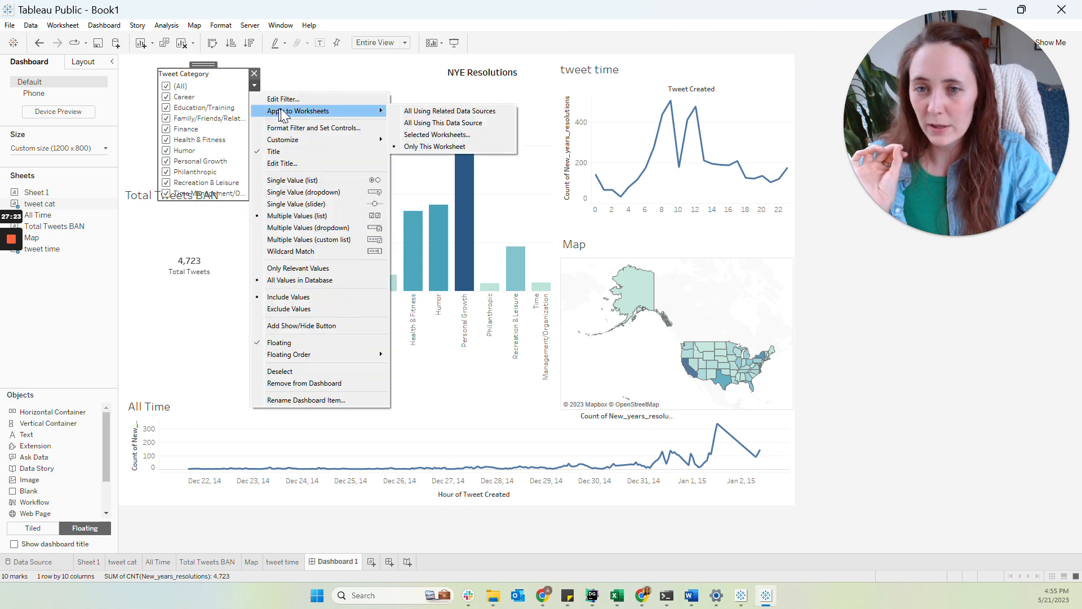
left_click(437, 134)
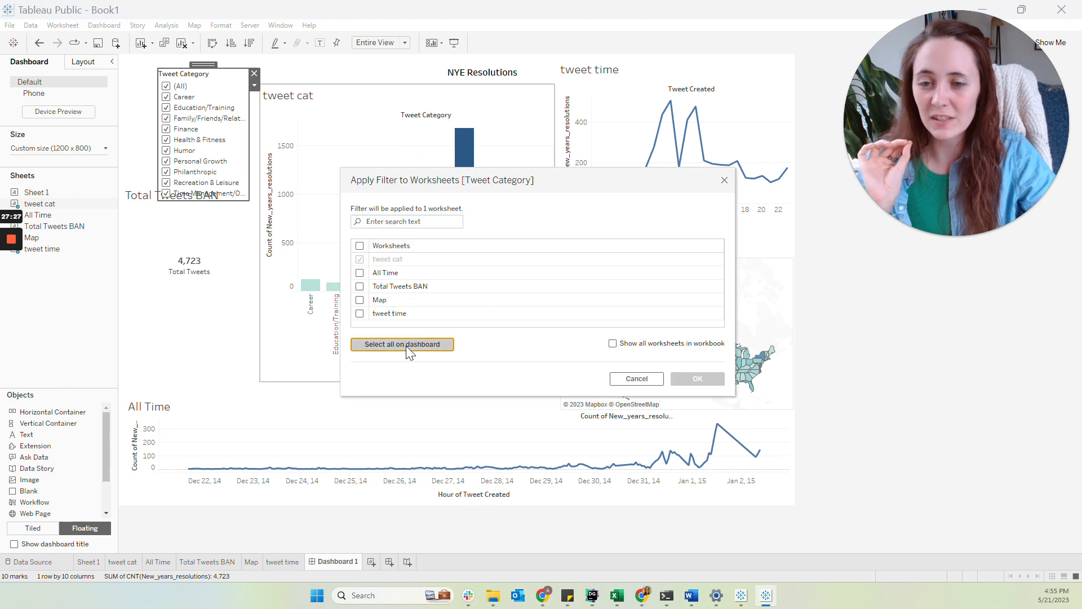
left_click(406, 348)
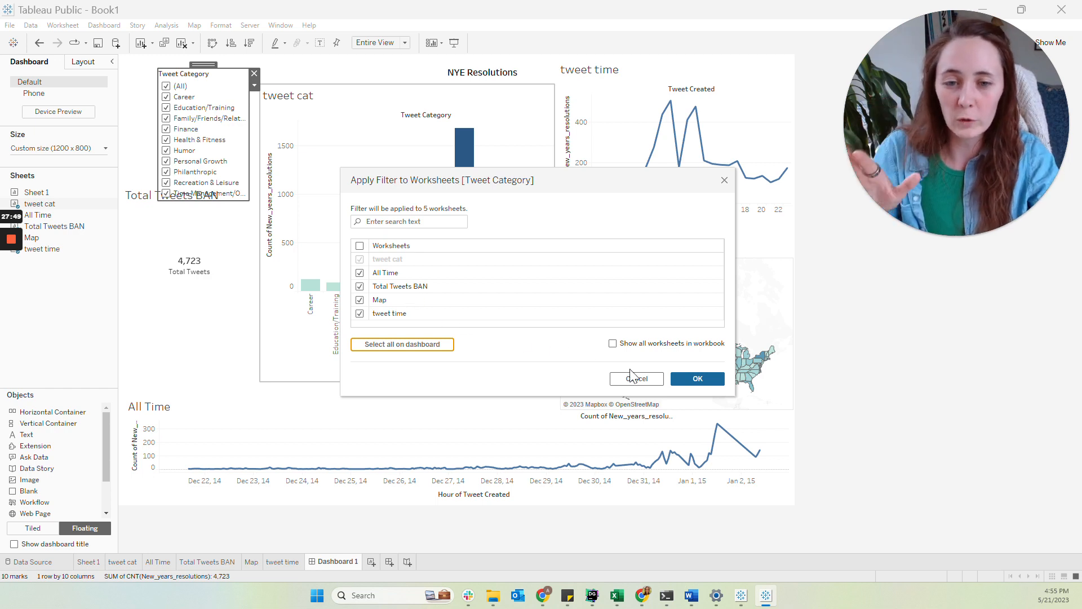
left_click(681, 380)
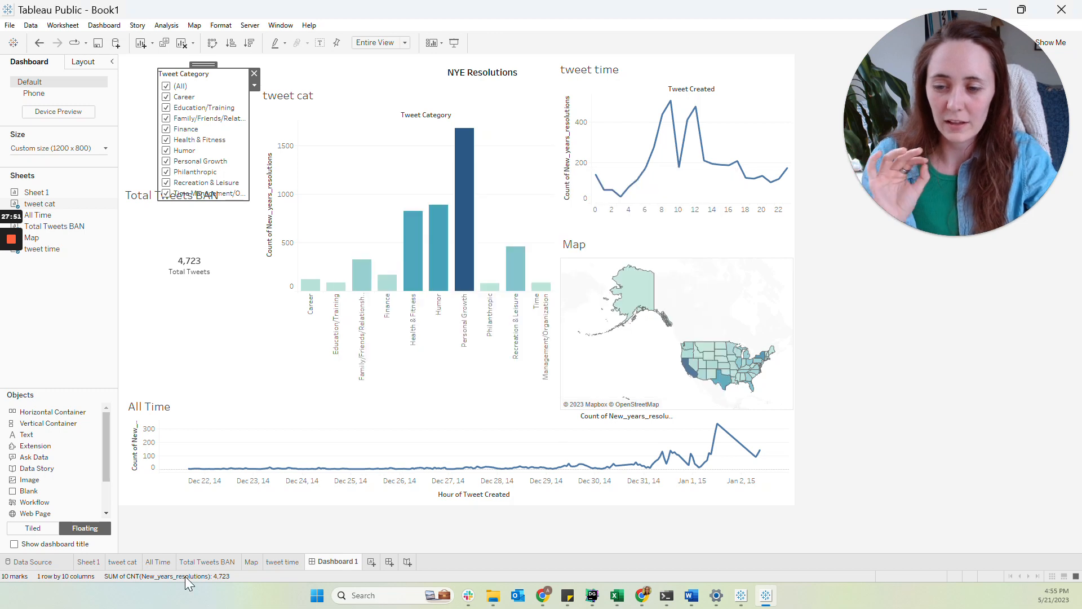
Check which worksheets the Tweet Category filter applies to, from the All Time worksheet and from the dashboard
left_click(164, 560)
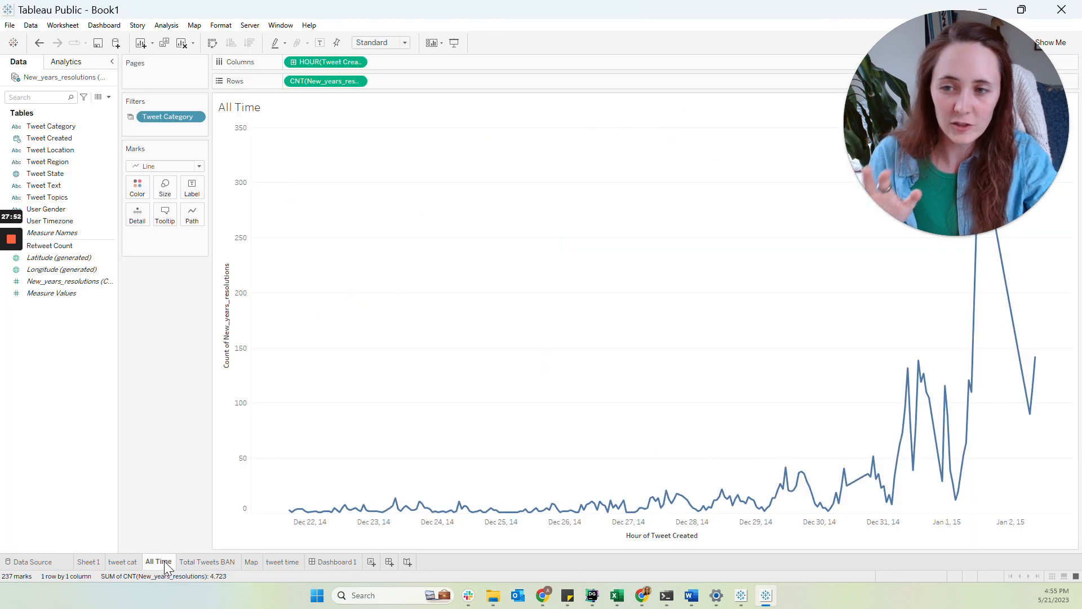
right_click(165, 120)
mouse_move(222, 179)
left_click(305, 203)
scroll(385, 270, "down", 1)
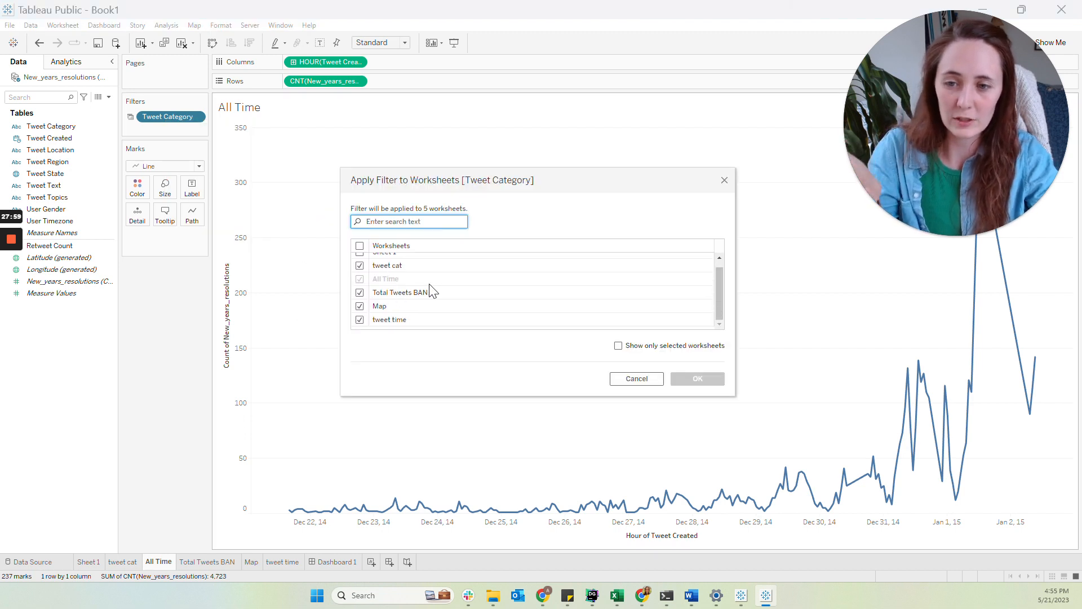
left_click(637, 379)
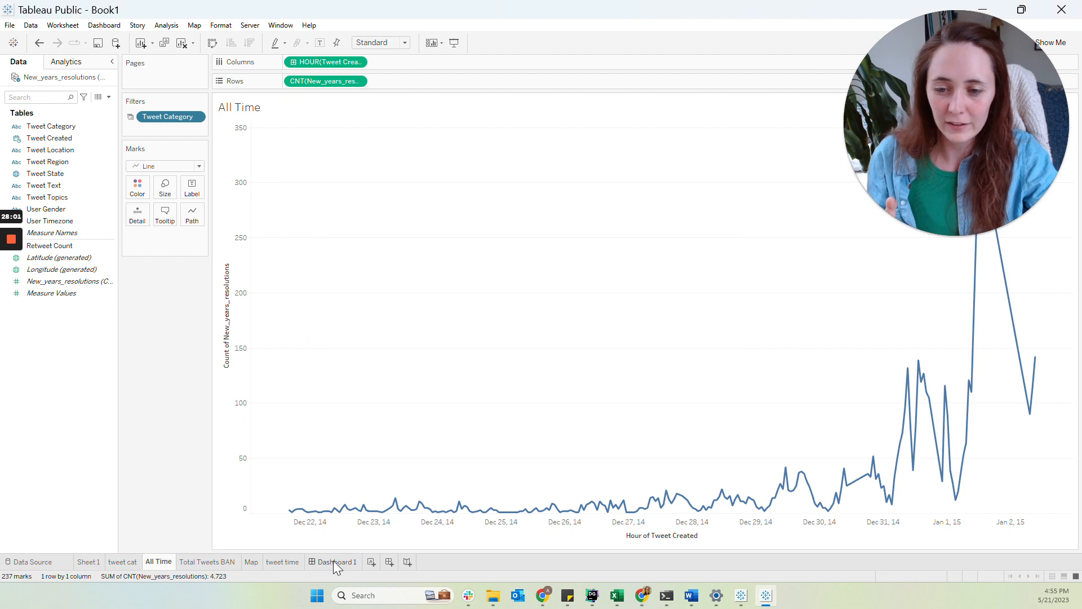
left_click(333, 560)
left_click(254, 85)
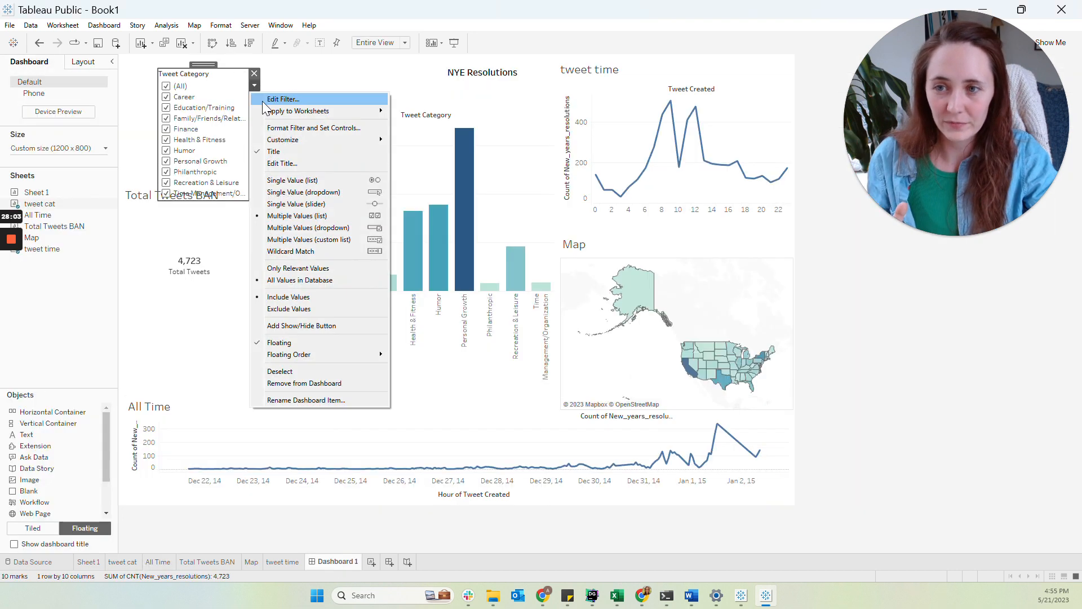
mouse_move(309, 111)
left_click(437, 135)
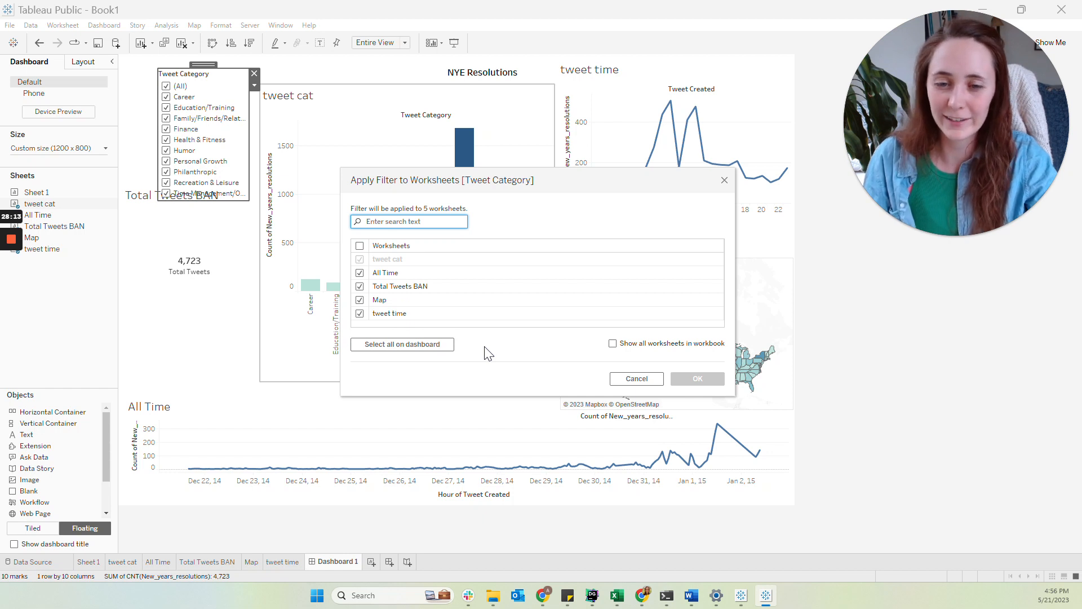
left_click(621, 377)
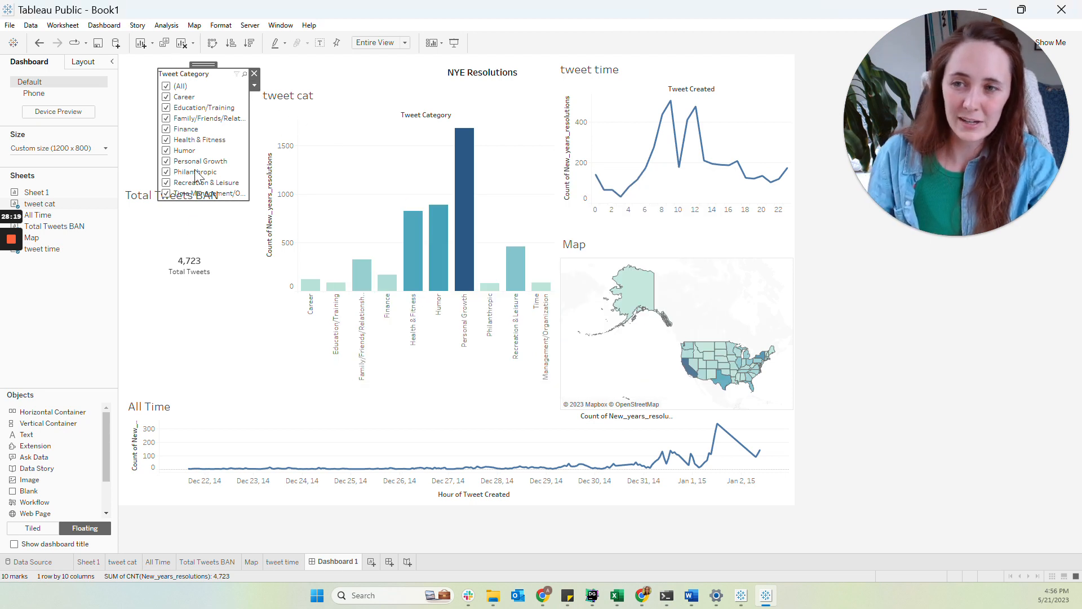
Switch the Tweet Category filter to a multiple-values dropdown, shrink its card and move it to the top-left corner
left_click(256, 86)
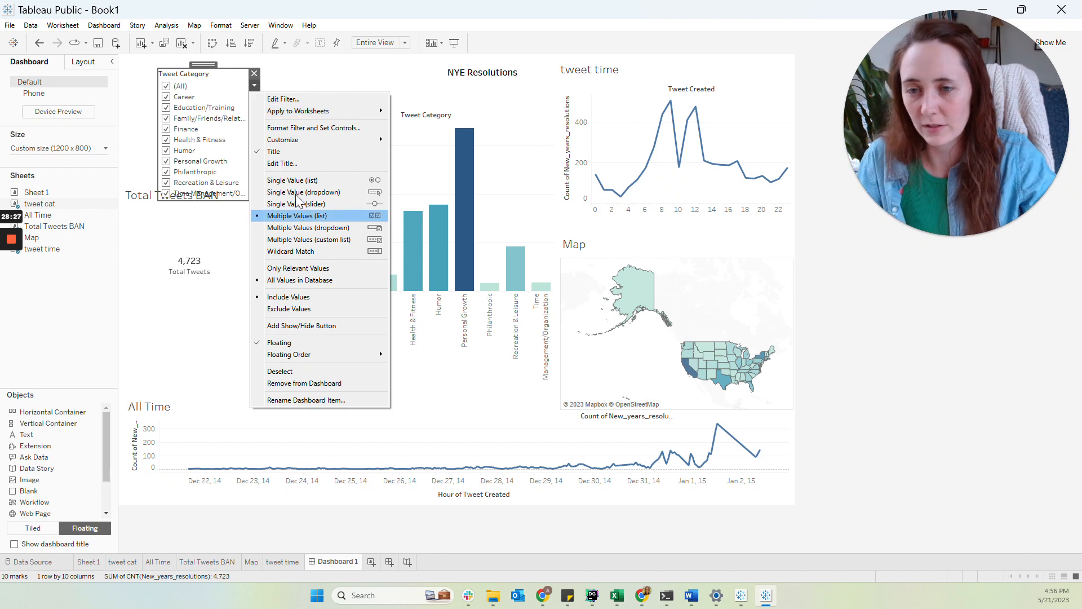
left_click(308, 229)
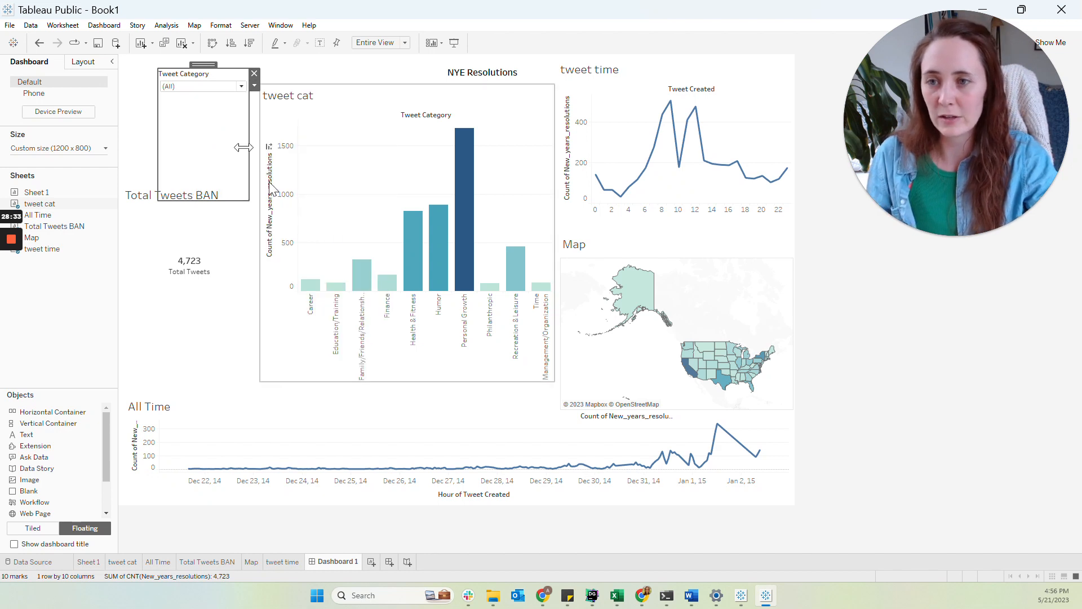
left_click_drag(237, 200, 244, 117)
left_click_drag(203, 62, 181, 57)
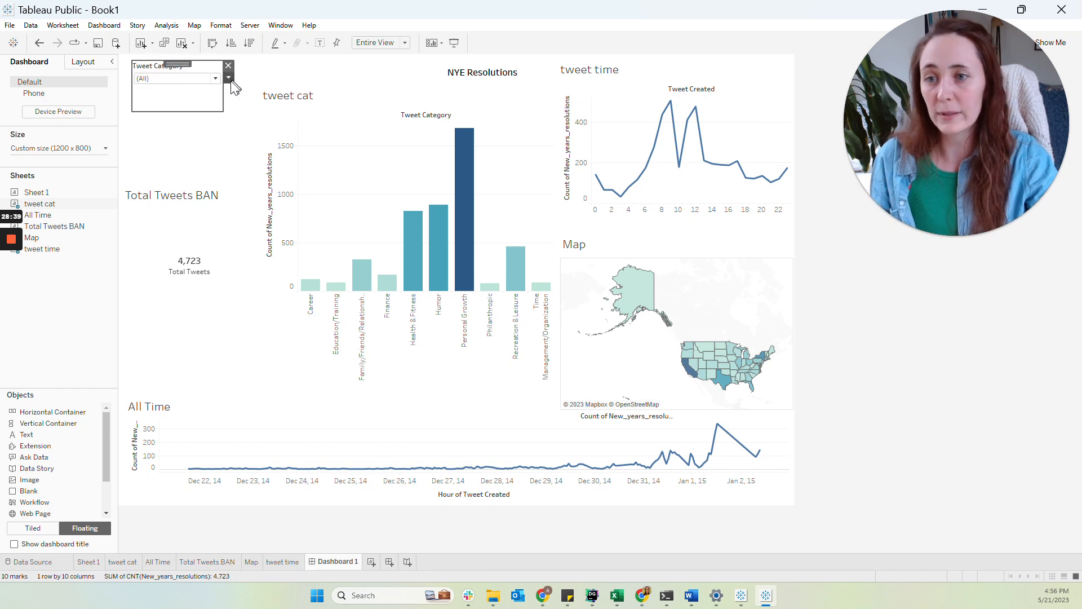
left_click(209, 78)
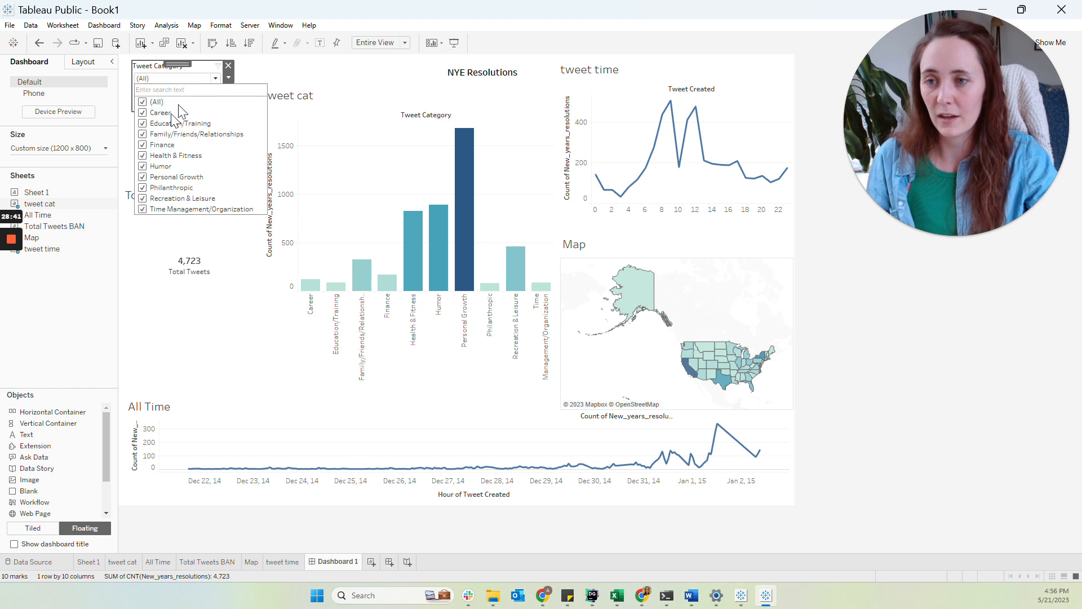
left_click(242, 344)
Show the tweet cat chart's Tweet Region filter card and place it below the Tweet Category filter
left_click(504, 151)
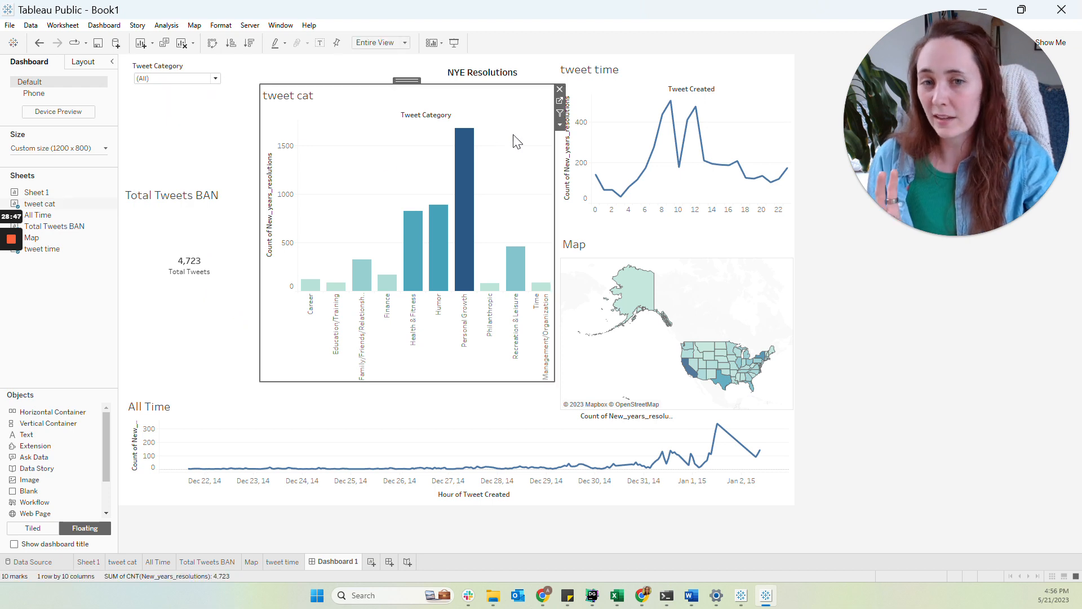
left_click(560, 124)
mouse_move(584, 211)
left_click(699, 256)
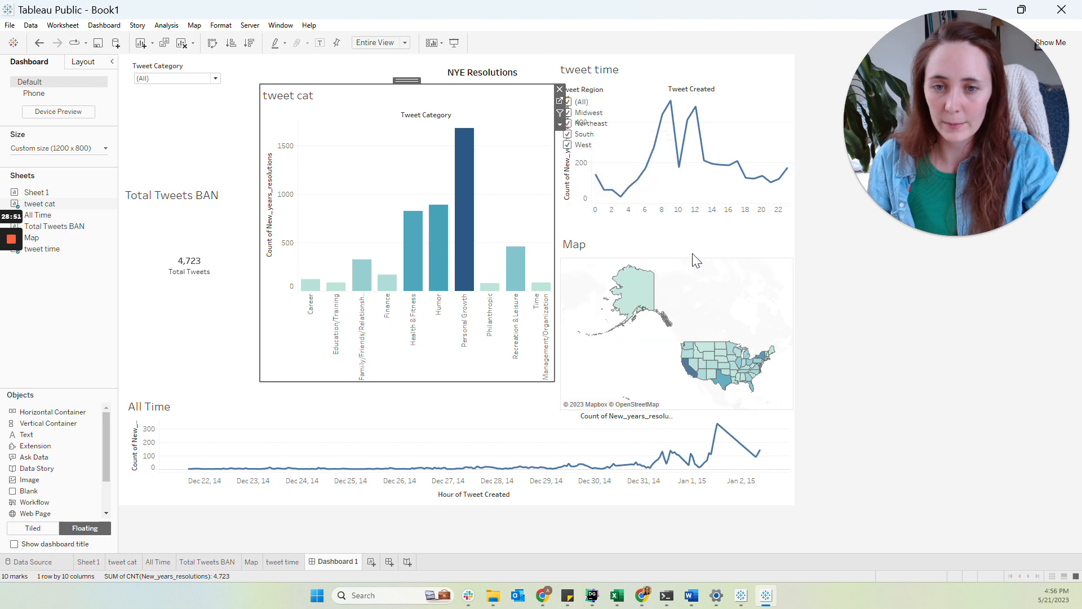
left_click_drag(601, 85, 179, 89)
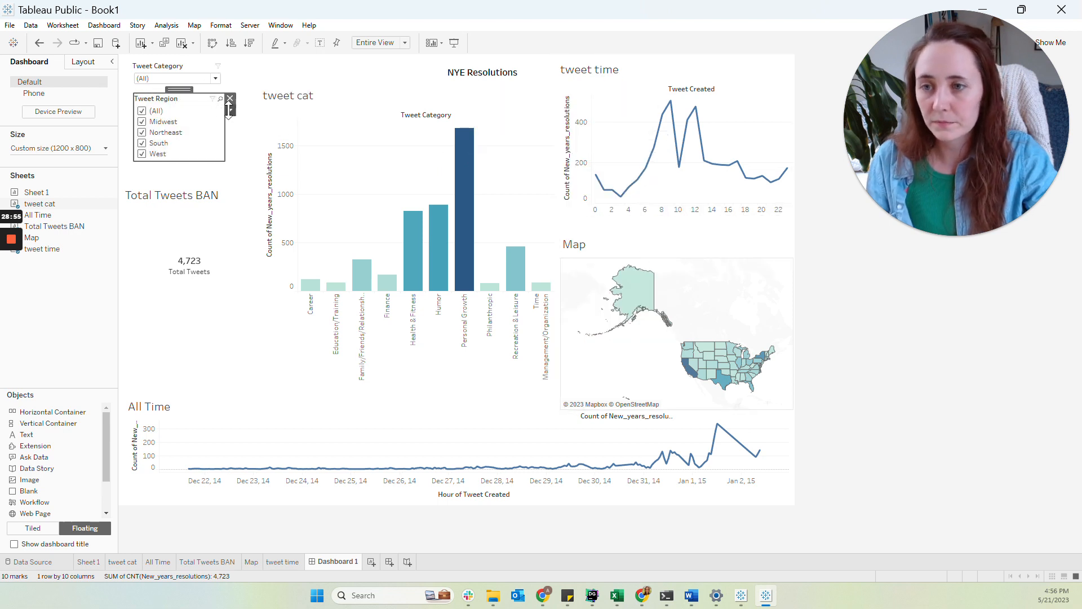
Apply the Tweet Region filter to all worksheets on the dashboard
left_click(230, 110)
mouse_move(248, 137)
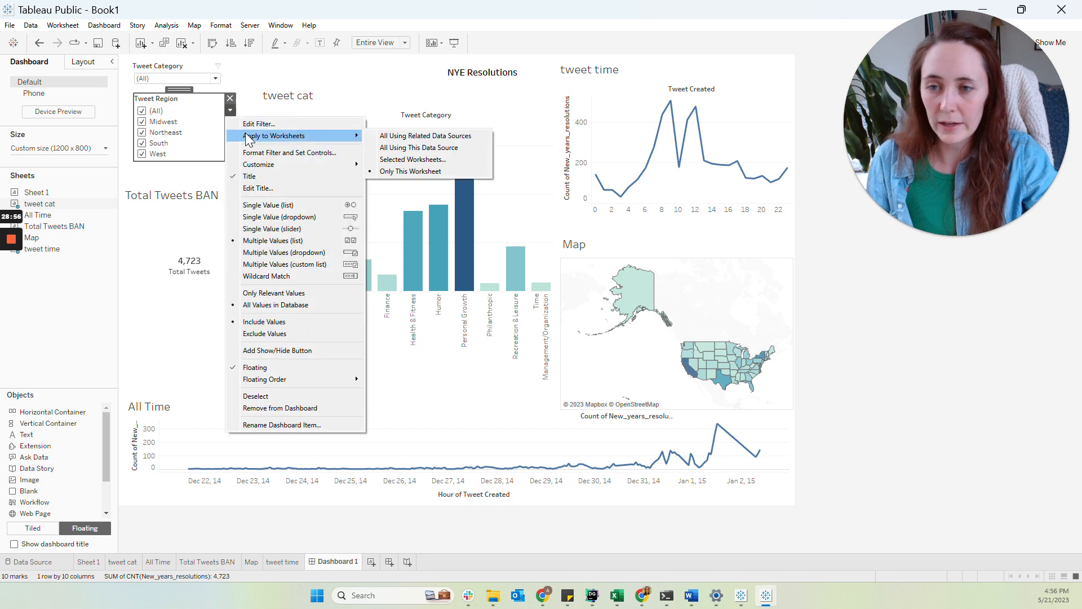
left_click(376, 159)
left_click(409, 342)
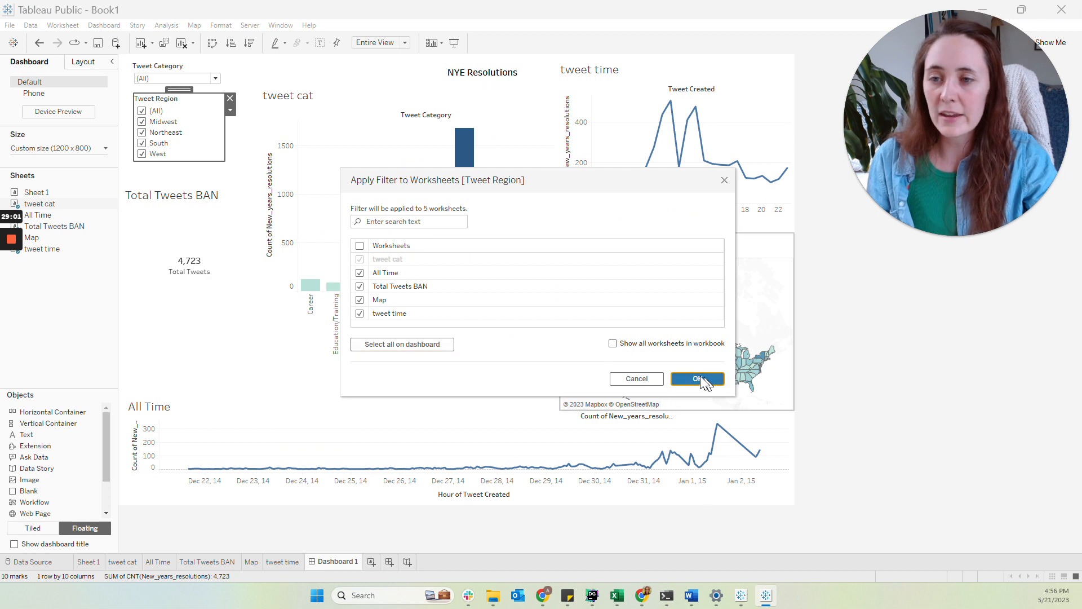
left_click(707, 380)
Switch the Tweet Region filter to a multiple-values dropdown
left_click(230, 111)
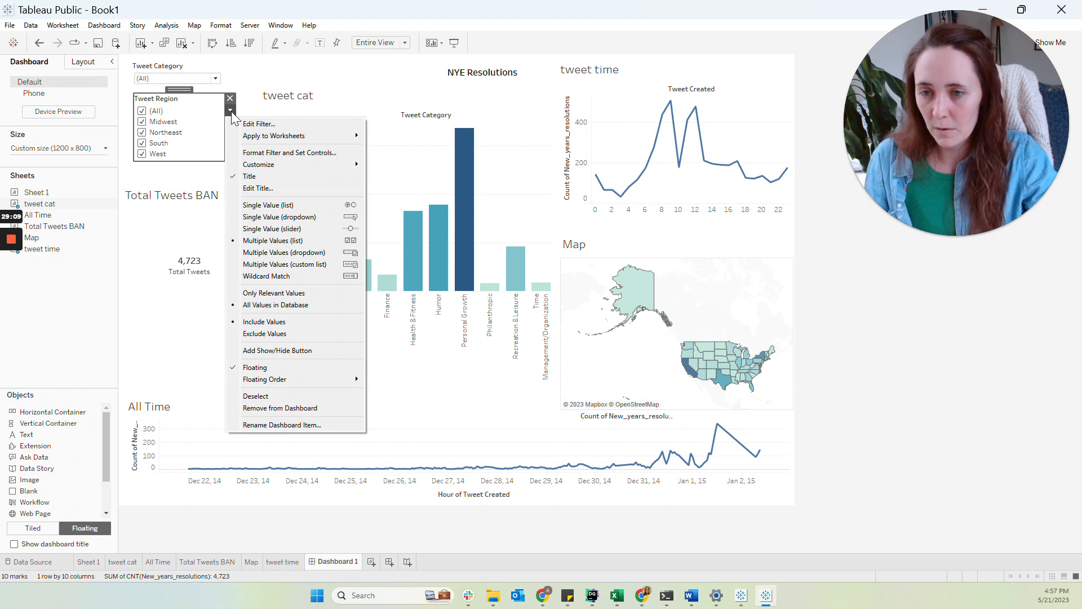
mouse_move(282, 136)
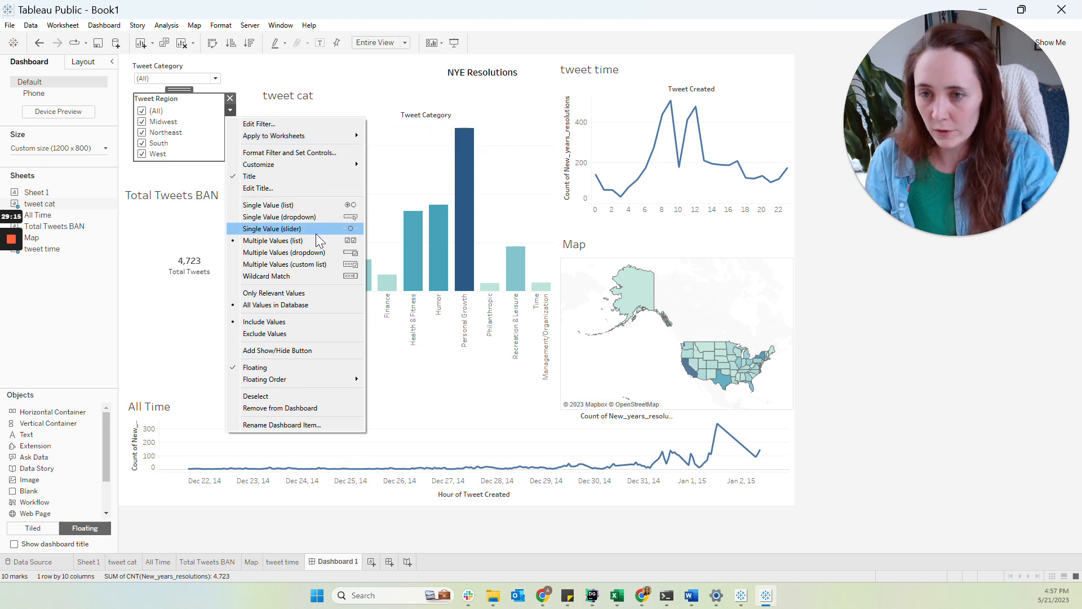
left_click(282, 252)
left_click_drag(181, 89, 179, 88)
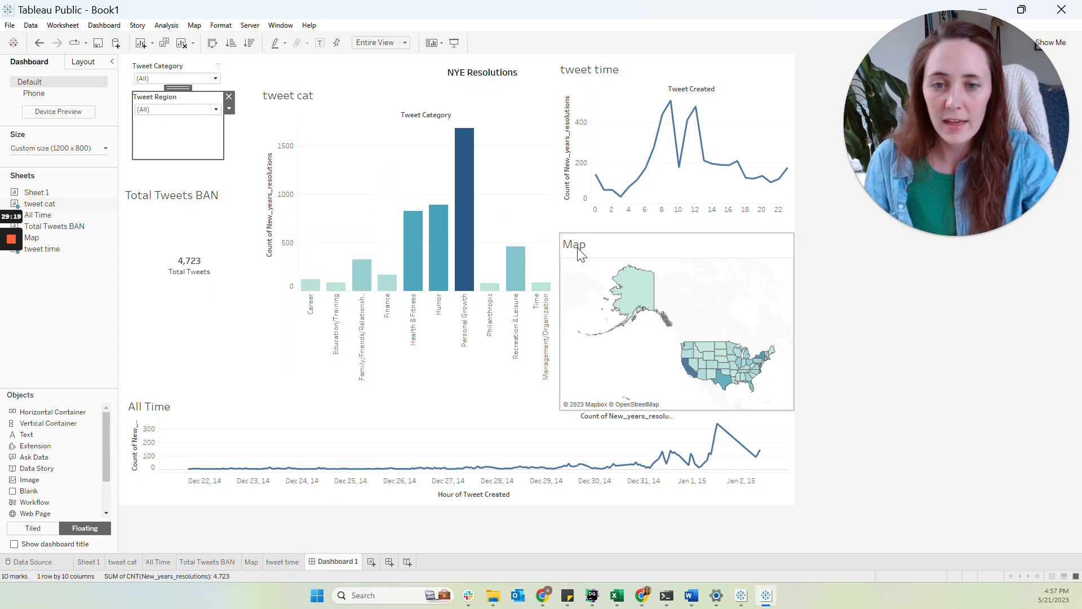
Show the tweet cat chart's User Gender filter card and place it below the Tweet Region filter
left_click(519, 121)
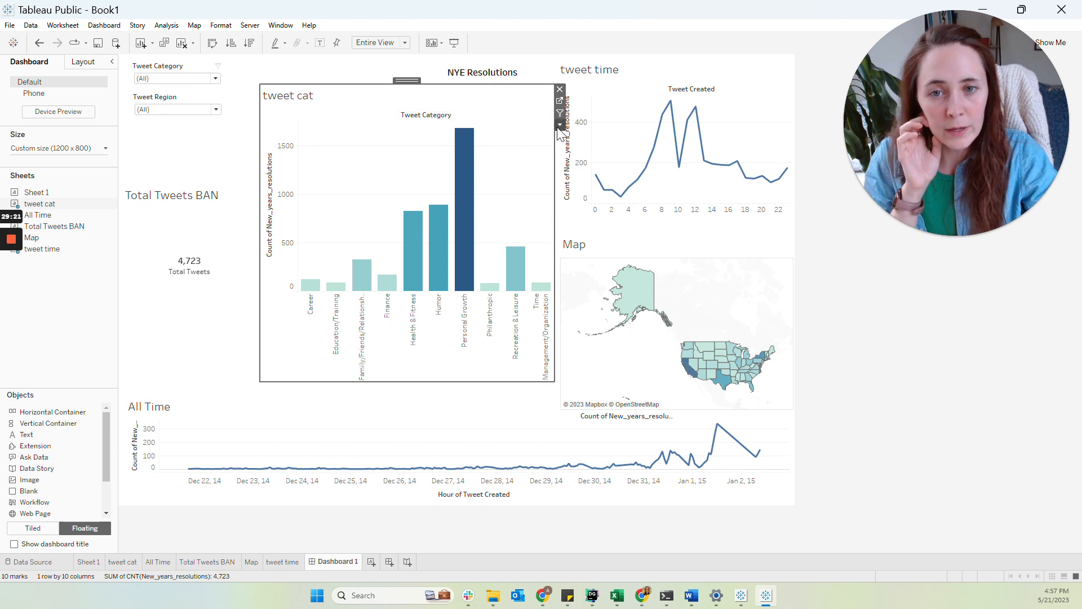
left_click(559, 127)
mouse_move(587, 215)
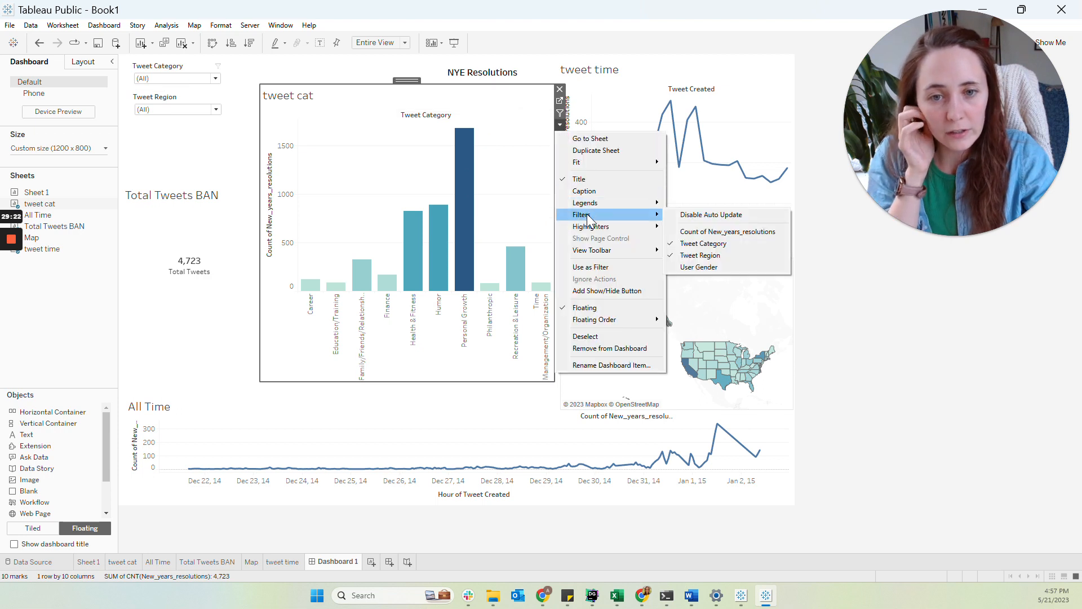
left_click(699, 267)
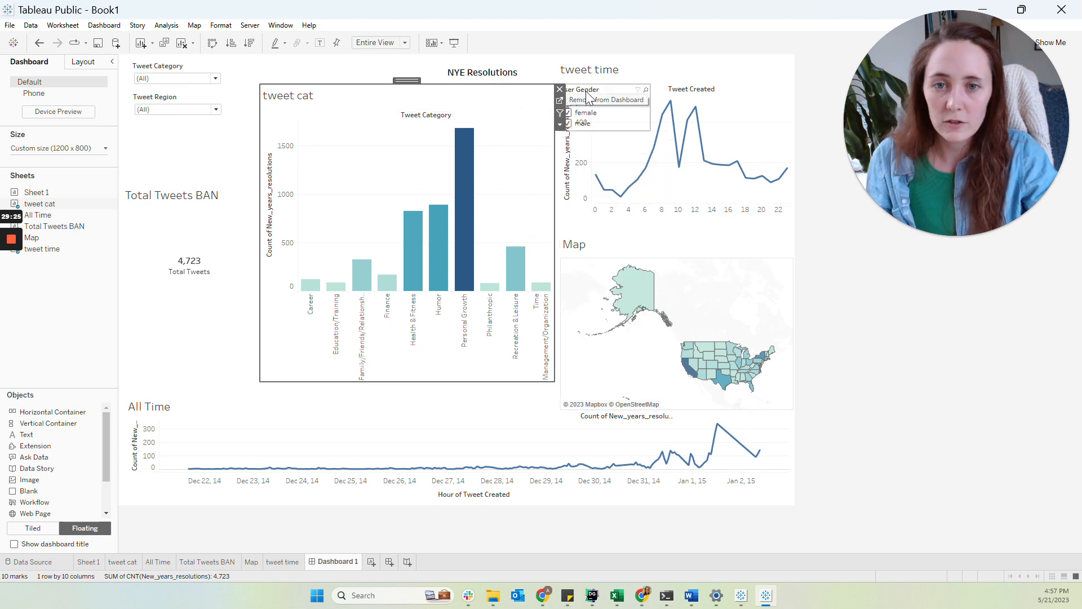
left_click_drag(588, 93, 183, 125)
Apply the User Gender filter to all worksheets on the dashboard
left_click(231, 143)
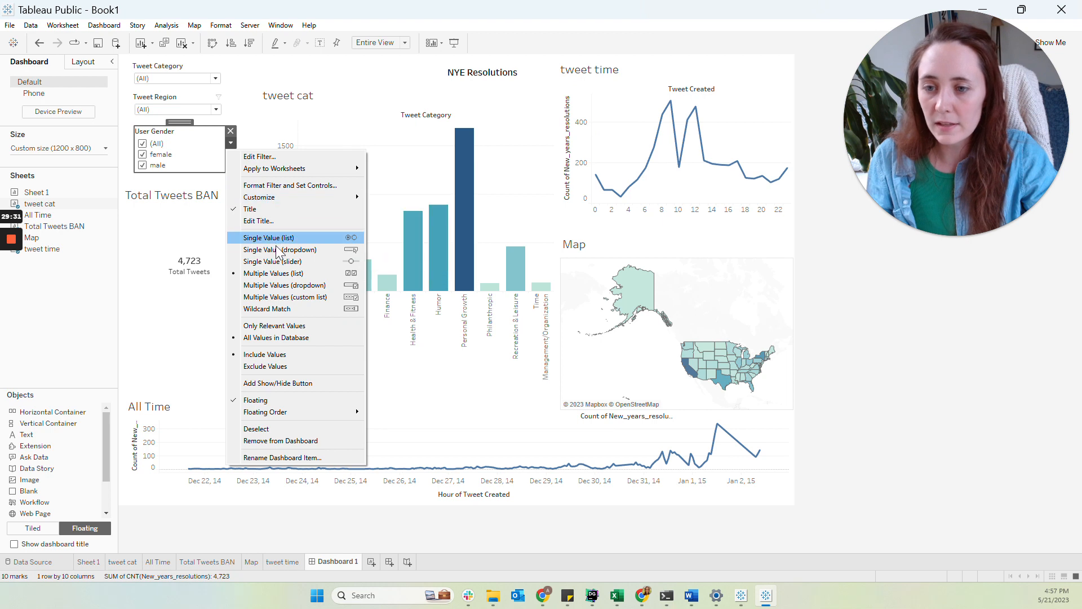
mouse_move(336, 171)
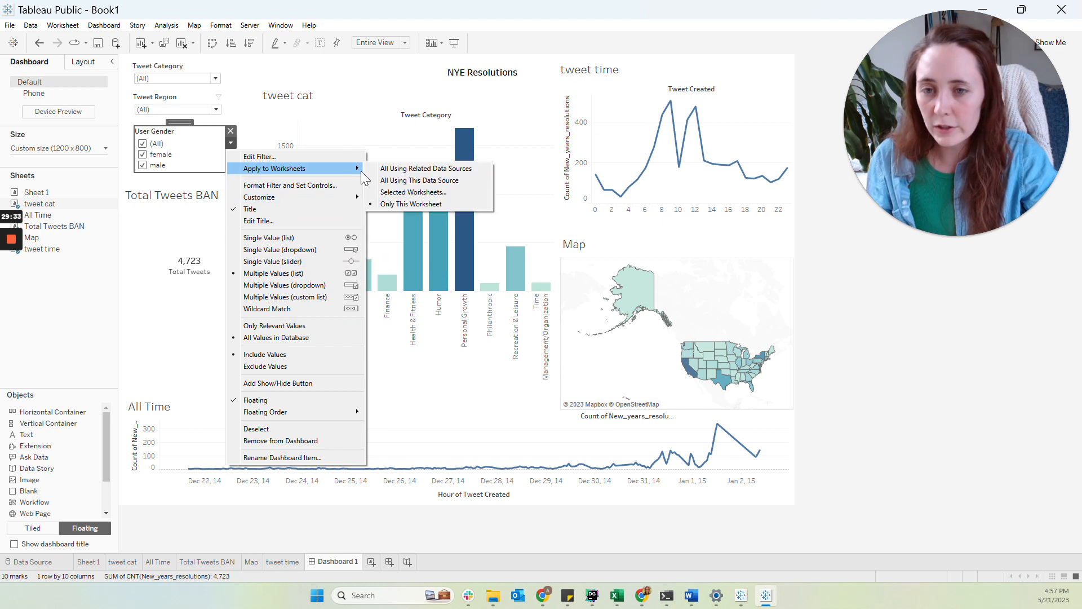
left_click(397, 189)
left_click(410, 345)
left_click(694, 379)
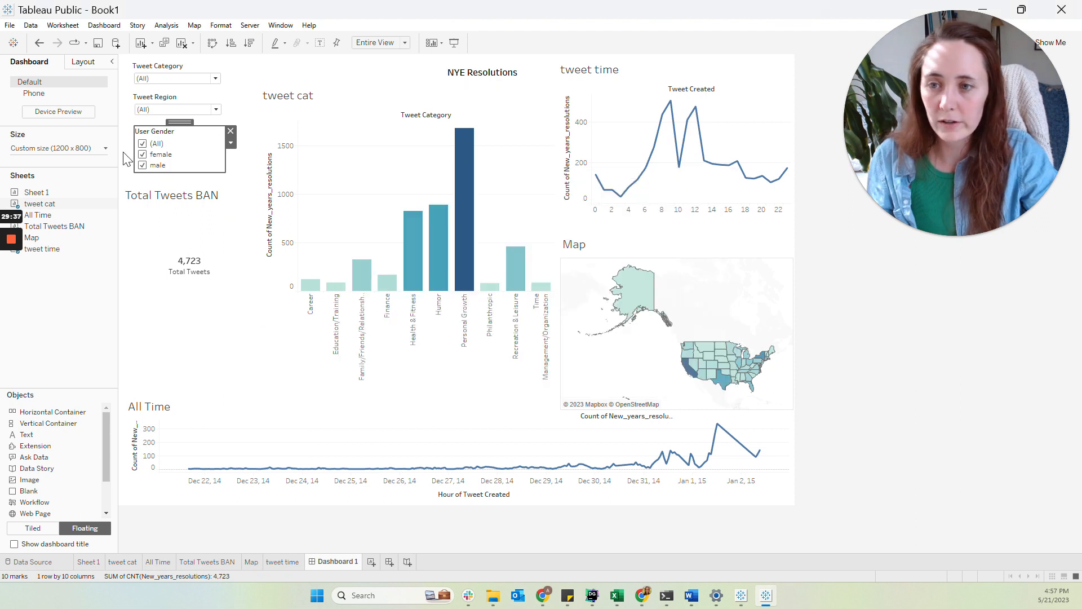
Switch the User Gender filter to a multiple-values dropdown
left_click(231, 143)
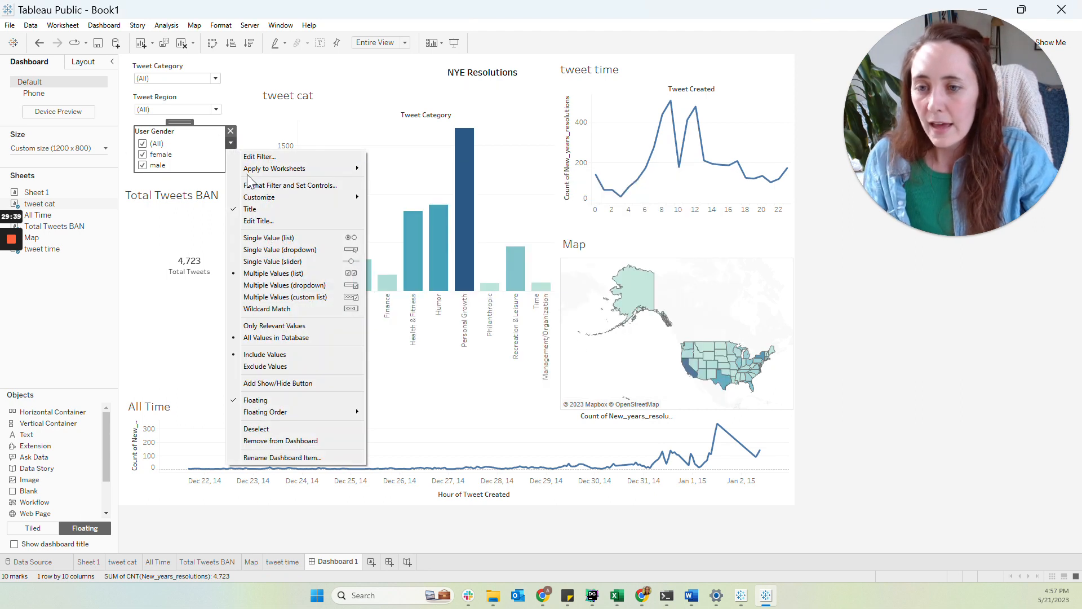
left_click(292, 285)
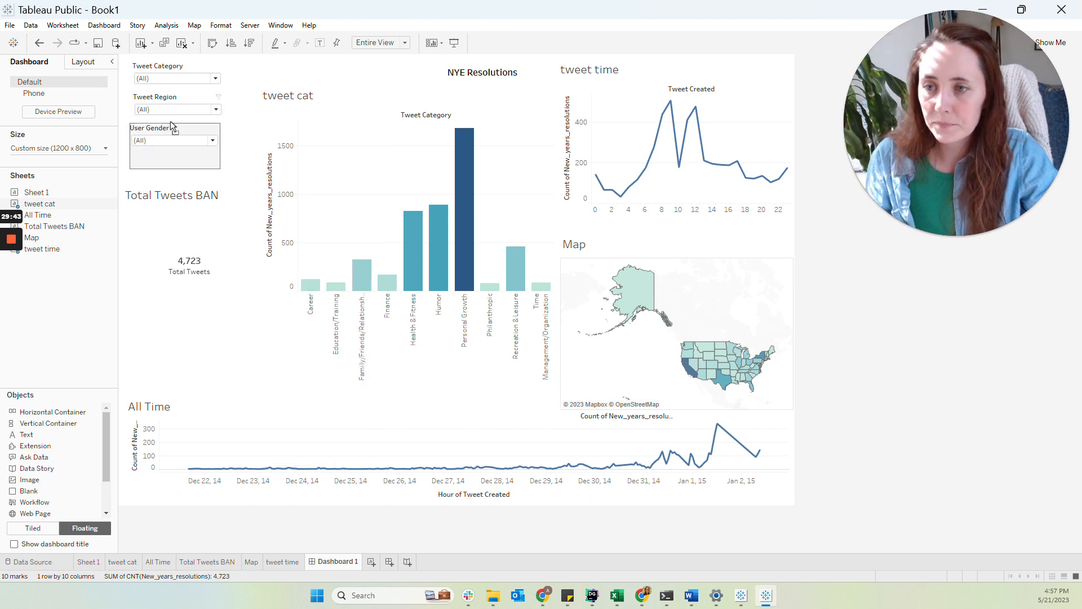
left_click(840, 269)
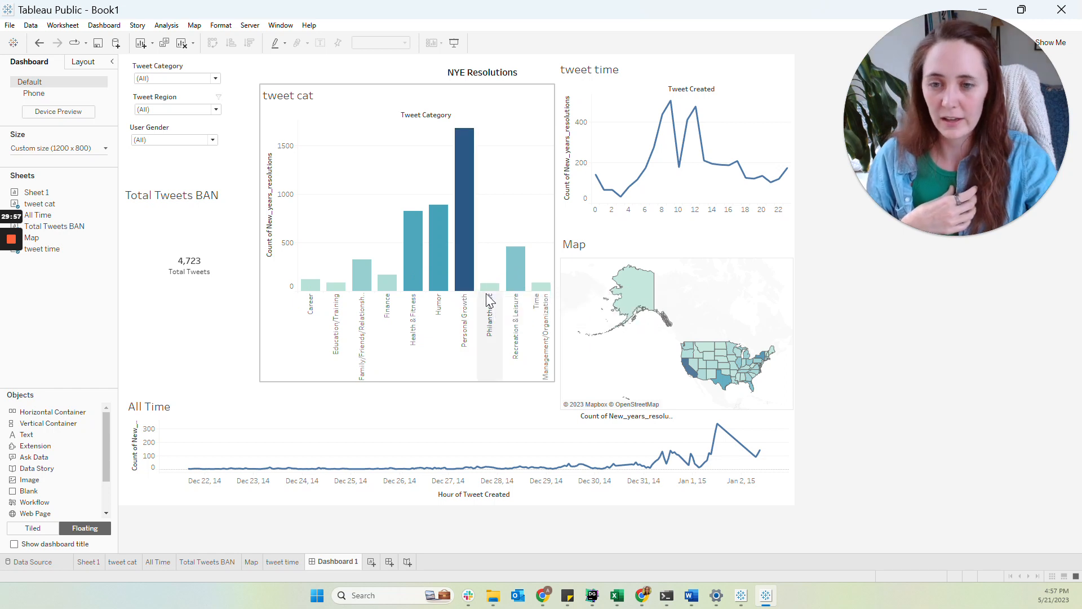
mouse_move(492, 288)
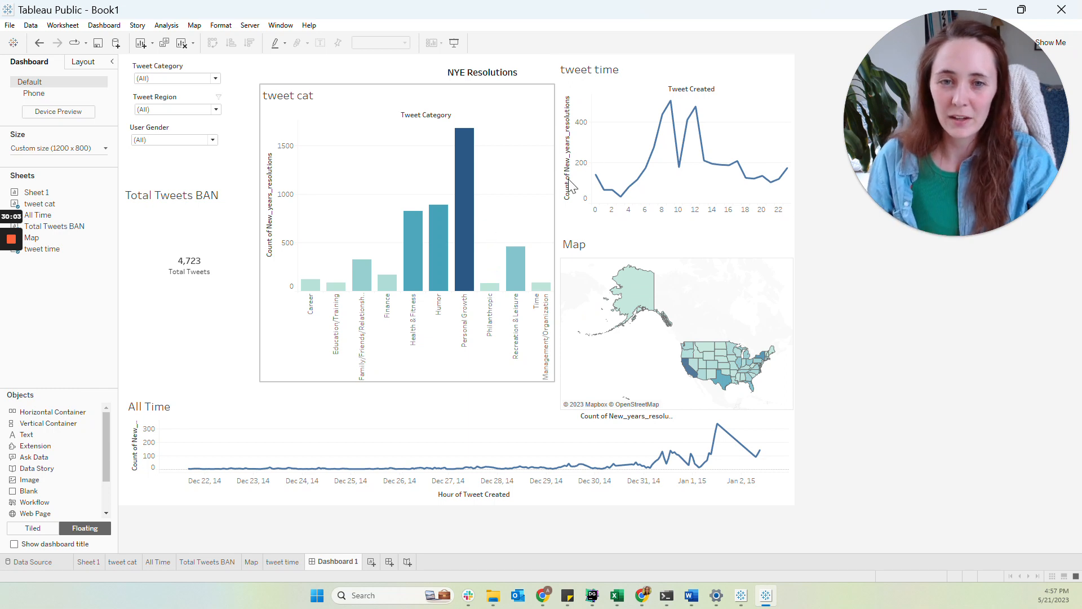
mouse_move(671, 104)
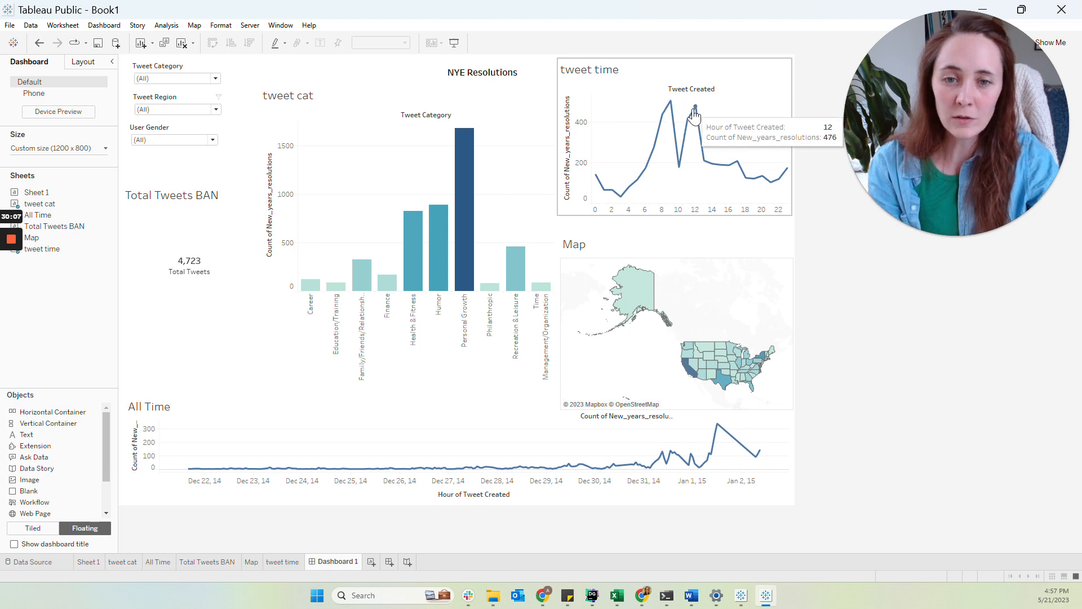
mouse_move(629, 203)
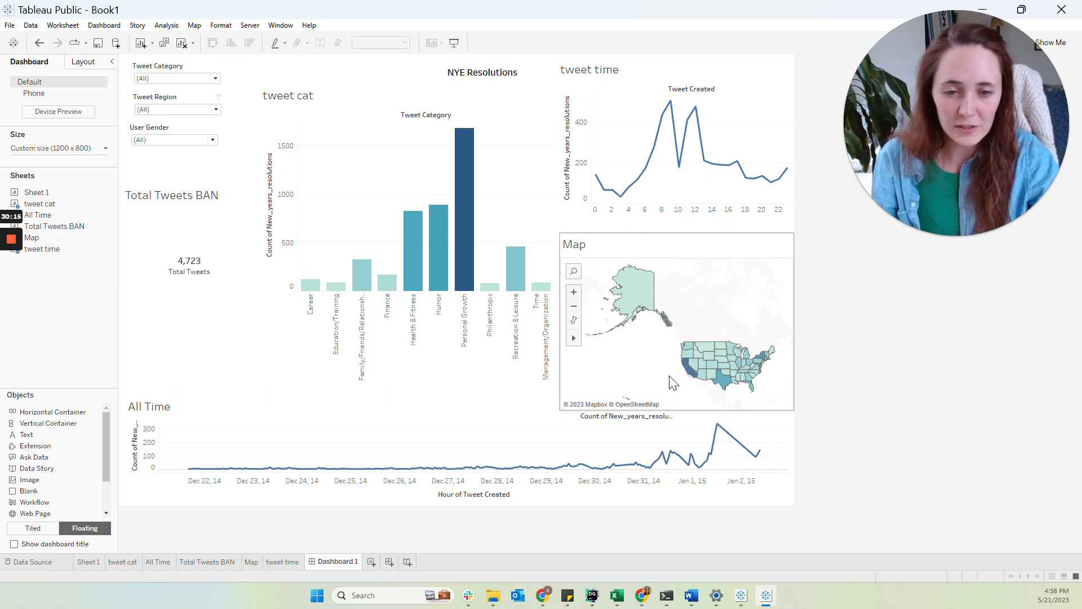
Zoom and pan around the map, then reset the map view
scroll(674, 381, "up", 2)
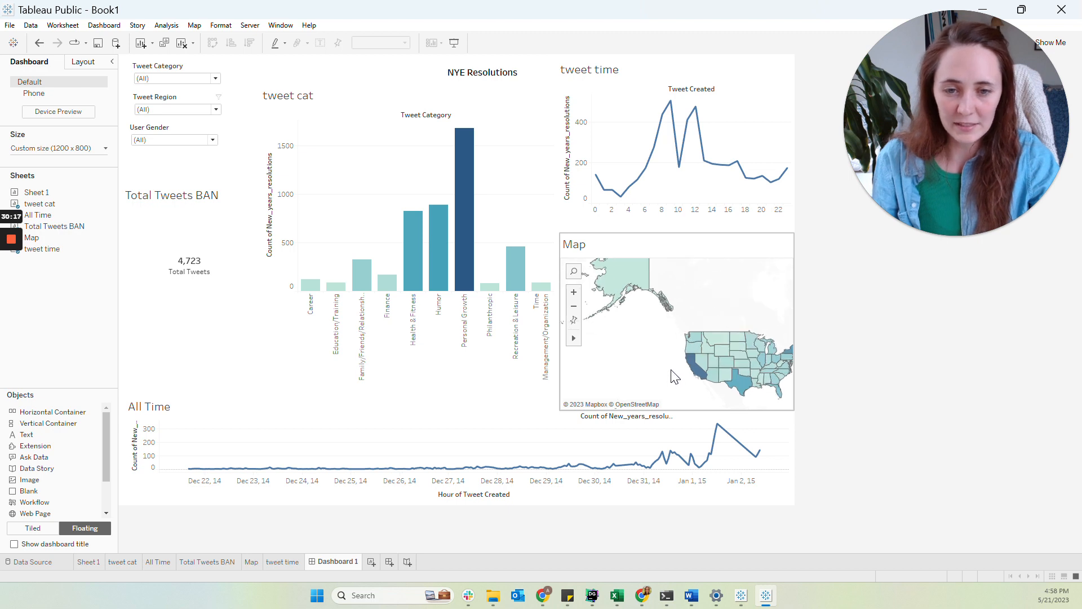
scroll(674, 376, "down", 2)
scroll(672, 369, "down", 2)
scroll(772, 314, "up", 3)
scroll(756, 327, "down", 2)
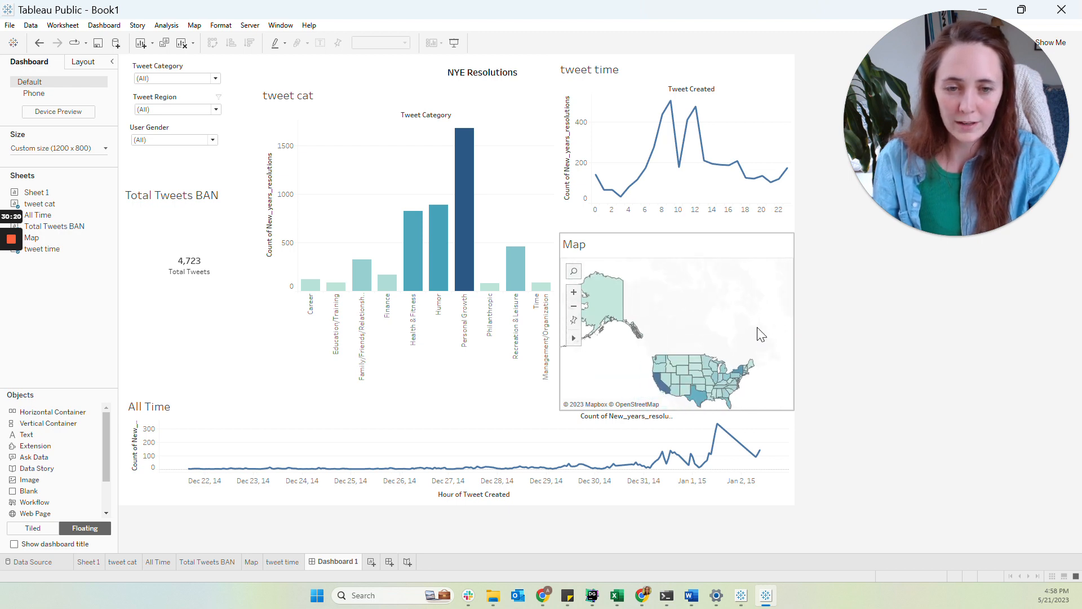
left_click(574, 323)
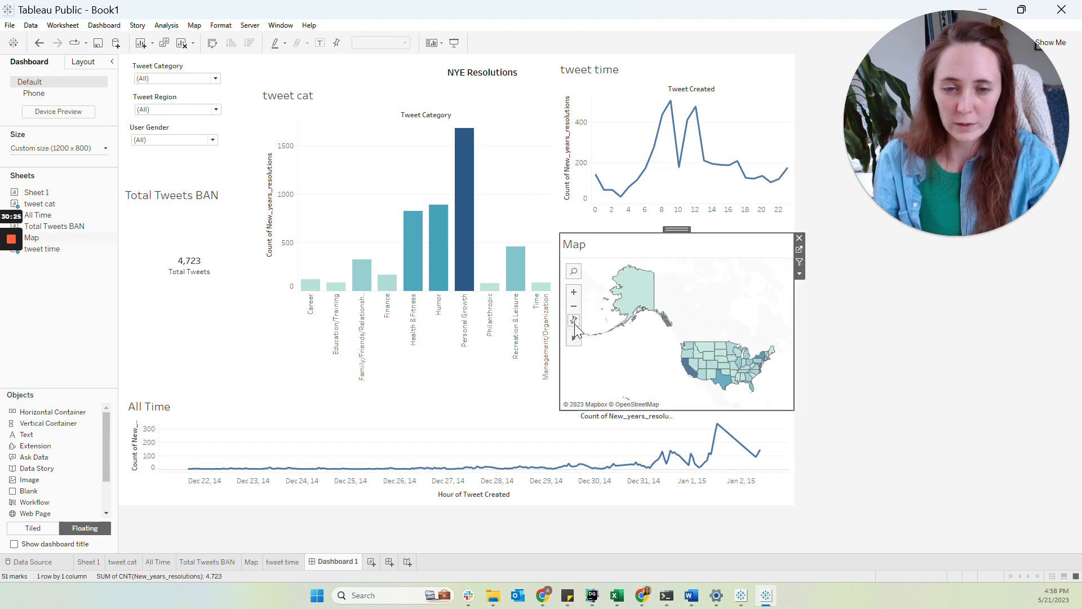
scroll(631, 330, "up", 5)
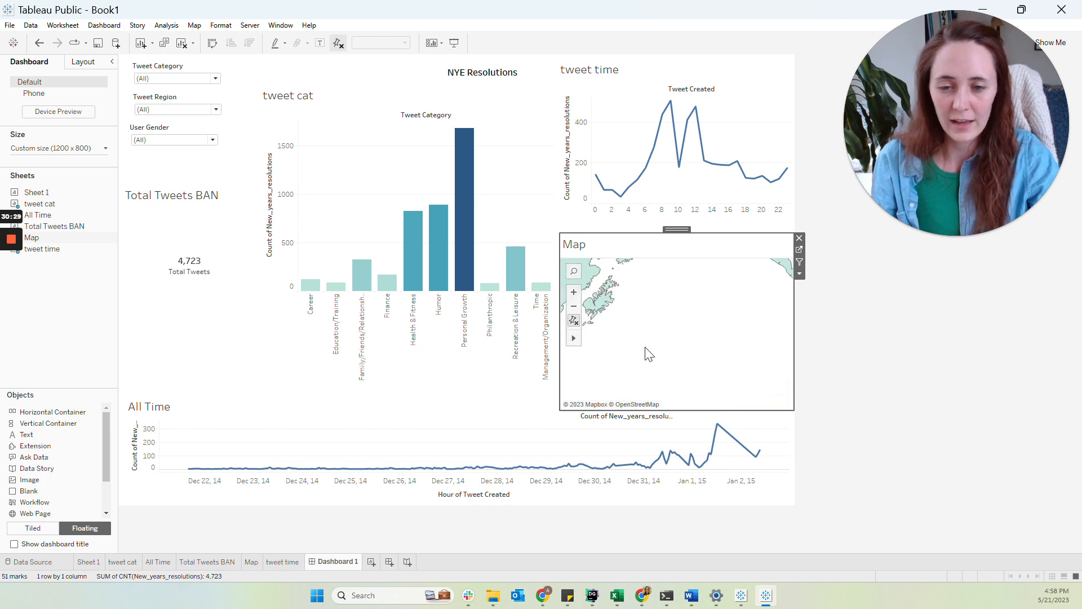
left_click(574, 320)
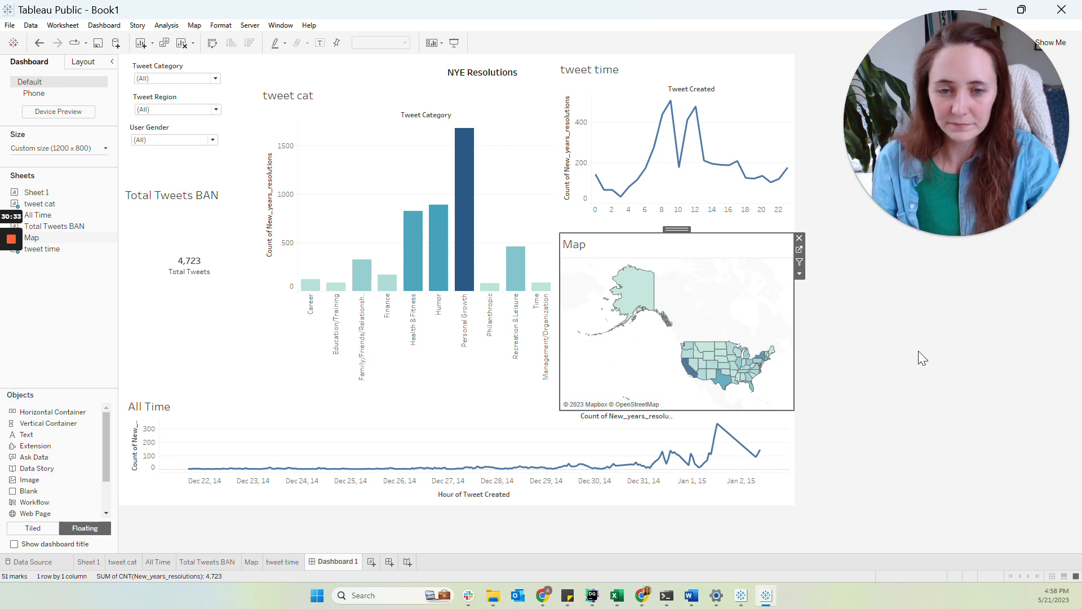
left_click(911, 370)
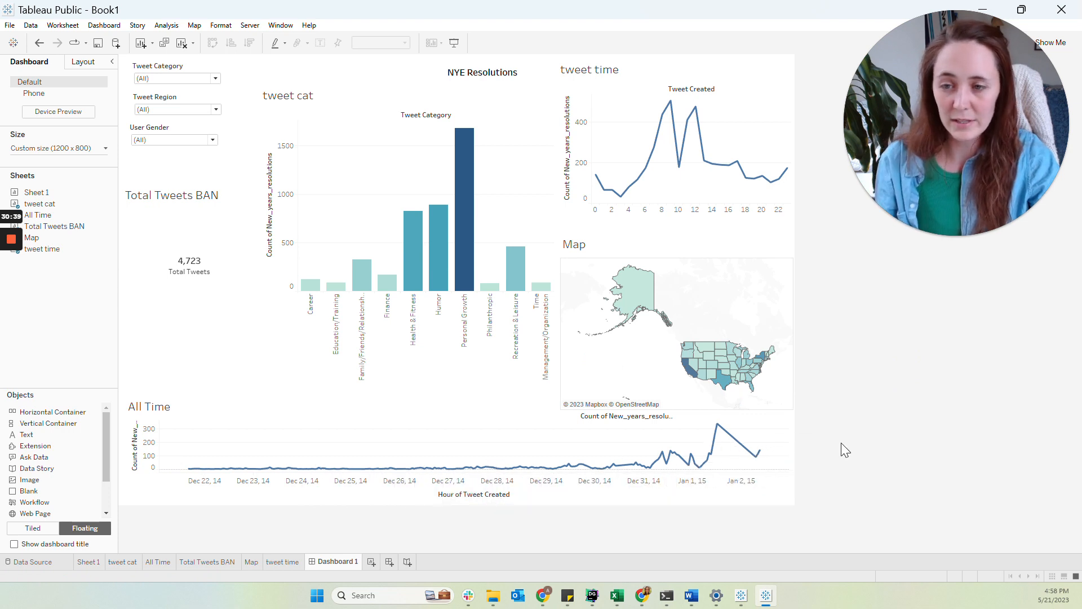
Filter Tweet Category to Finance, Humor, Philanthropic and Time Management/Organization only
mouse_move(193, 294)
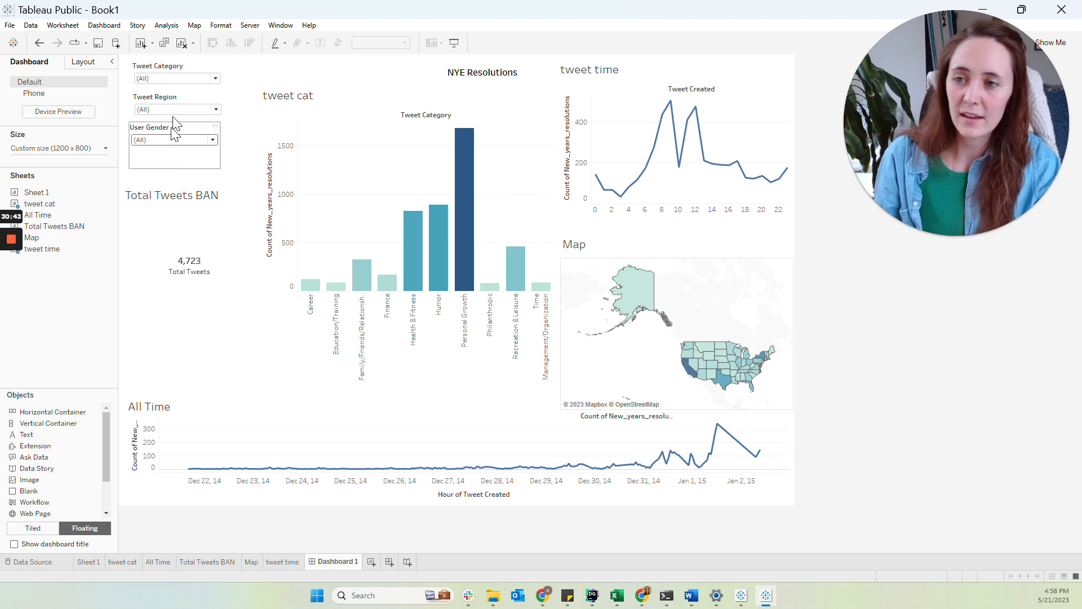
left_click(178, 79)
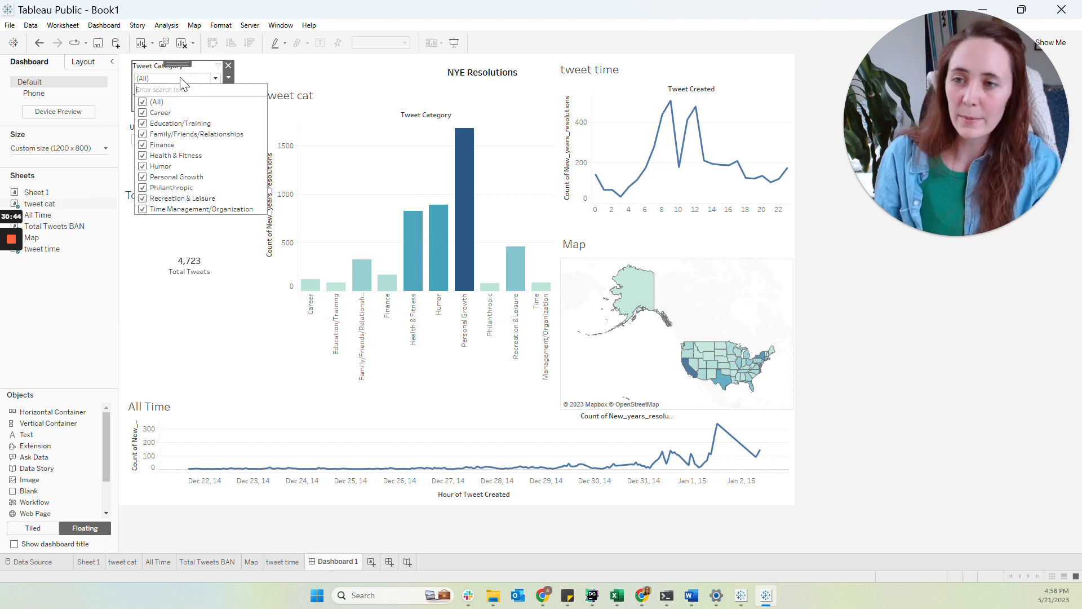
left_click(144, 103)
left_click(142, 144)
left_click(143, 166)
left_click(143, 188)
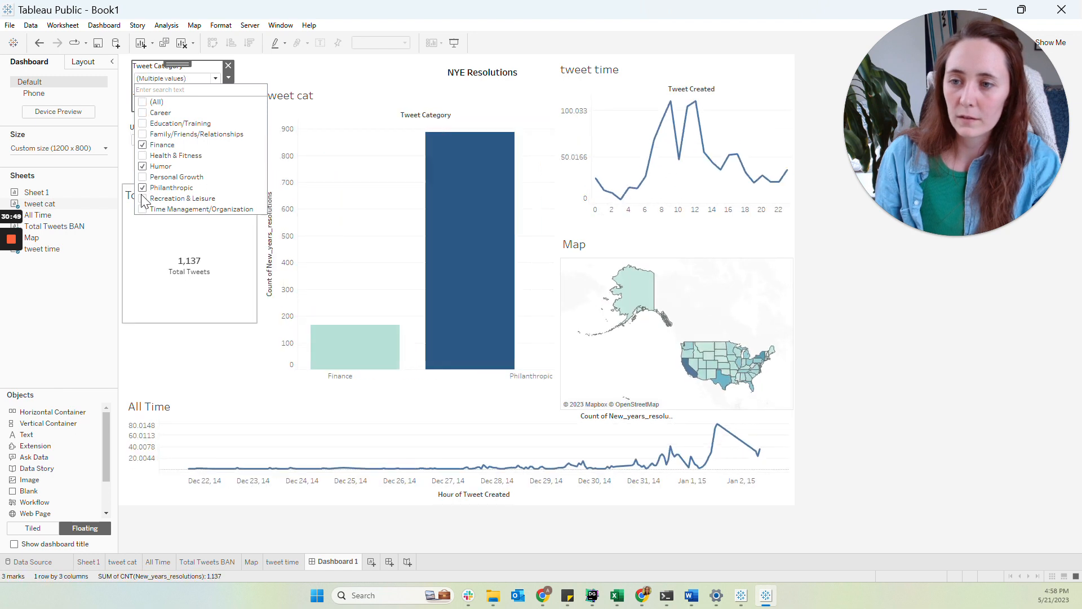
left_click(143, 209)
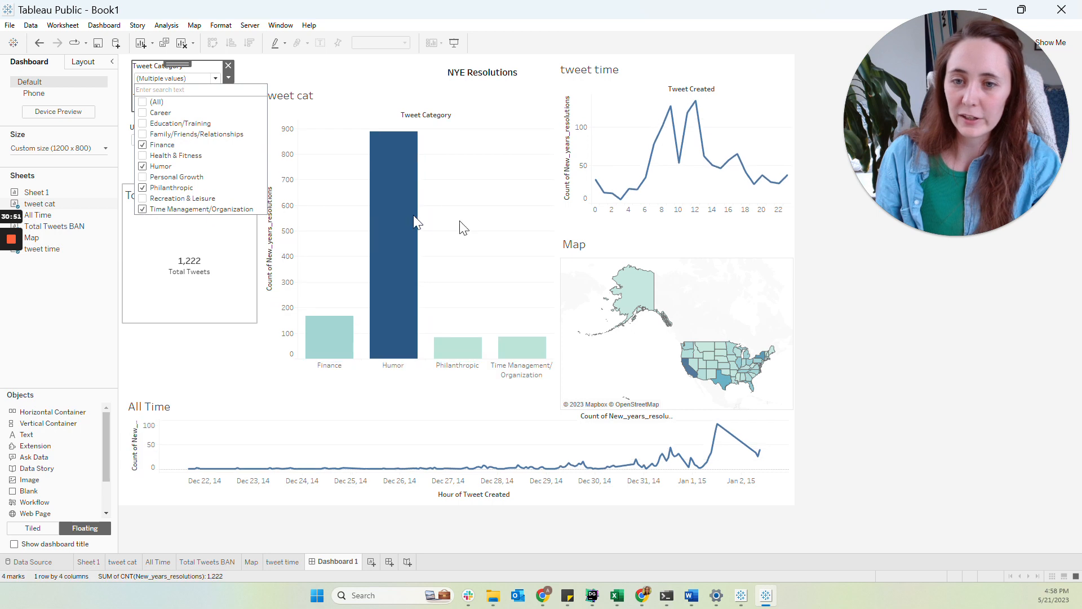
left_click(293, 181)
left_click_drag(188, 112, 187, 88)
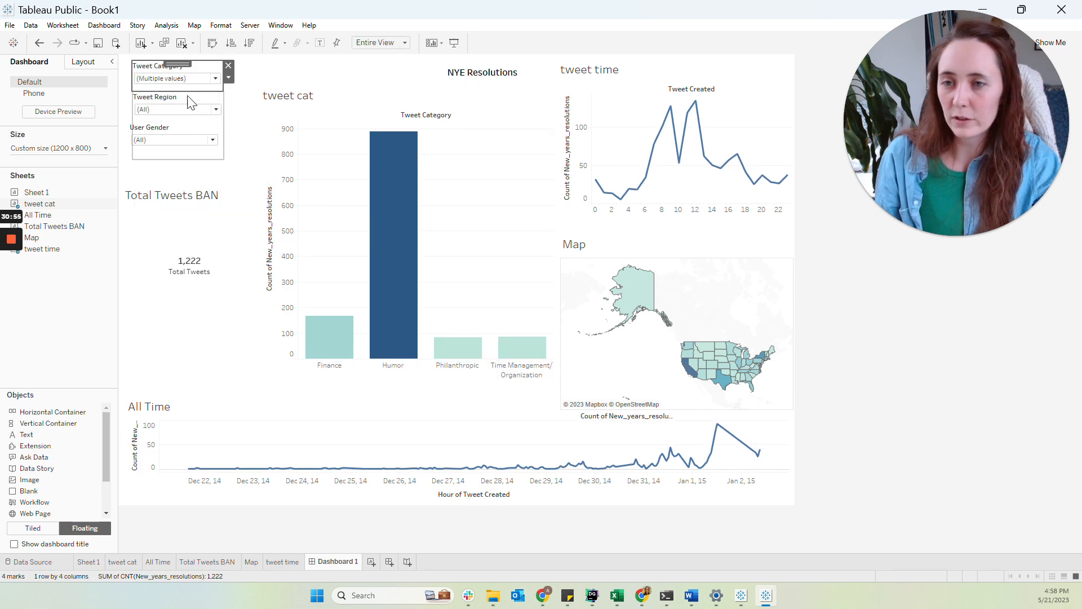
Filter Tweet Region to Midwest and Northeast only
left_click(190, 109)
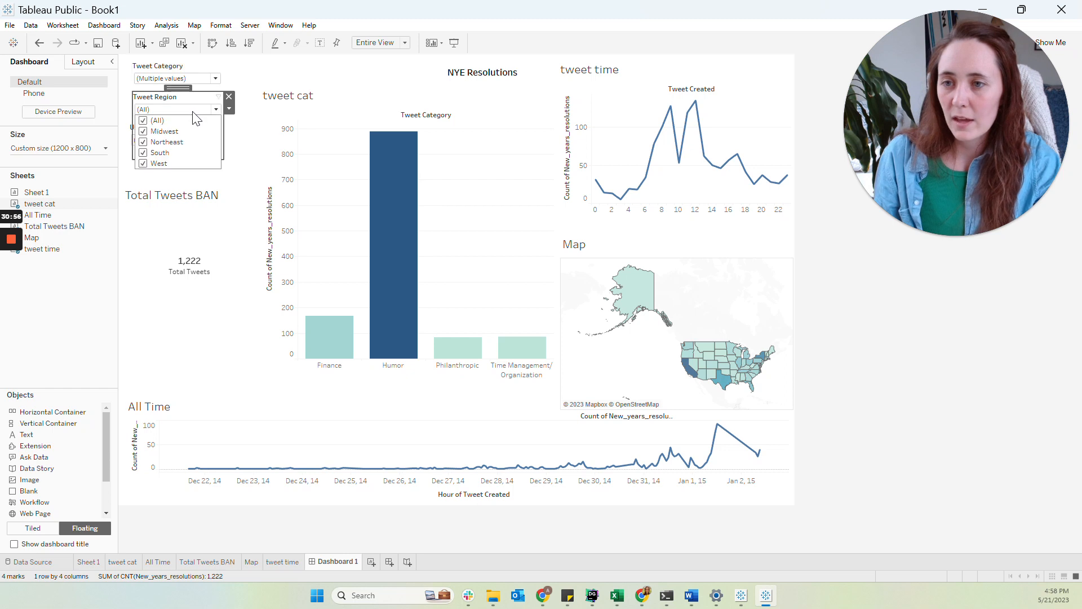
left_click(143, 120)
left_click(144, 131)
left_click(144, 142)
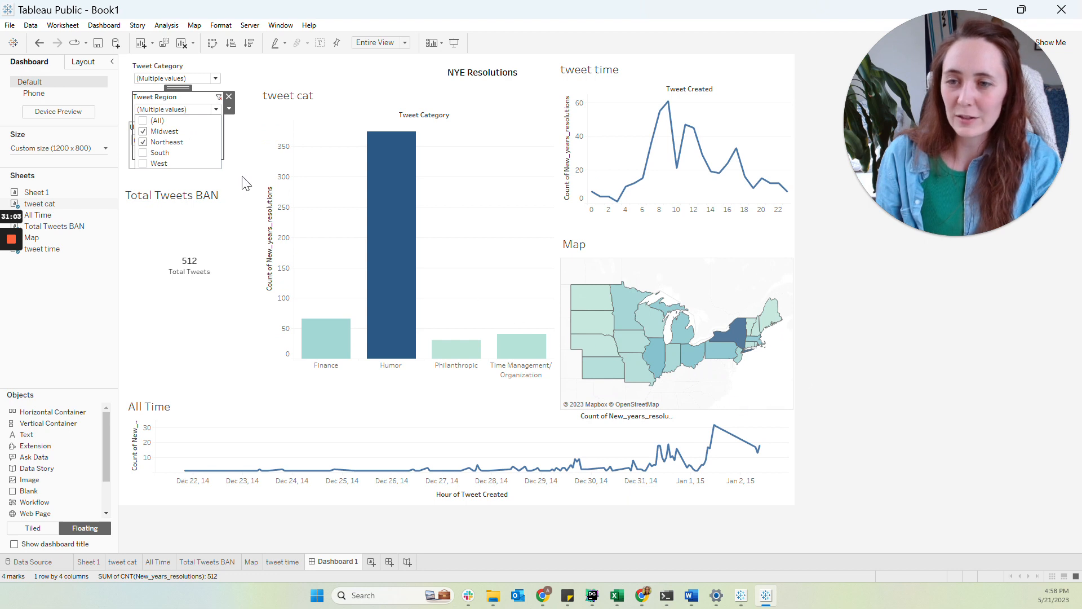
left_click(251, 189)
Try filtering User Gender to female only, then restore all genders
left_click(186, 142)
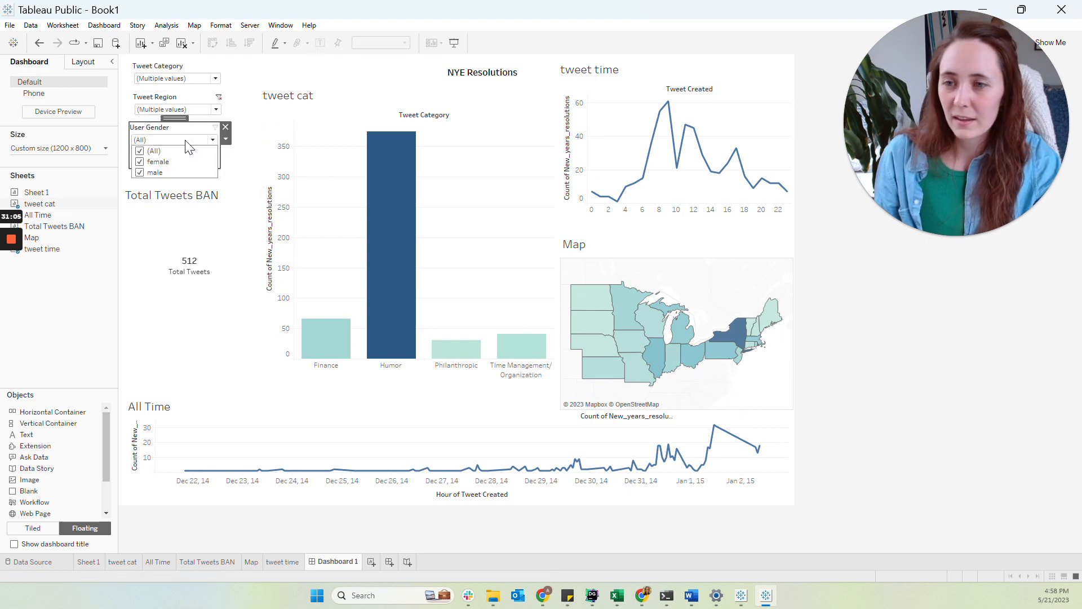
left_click(140, 152)
left_click(140, 163)
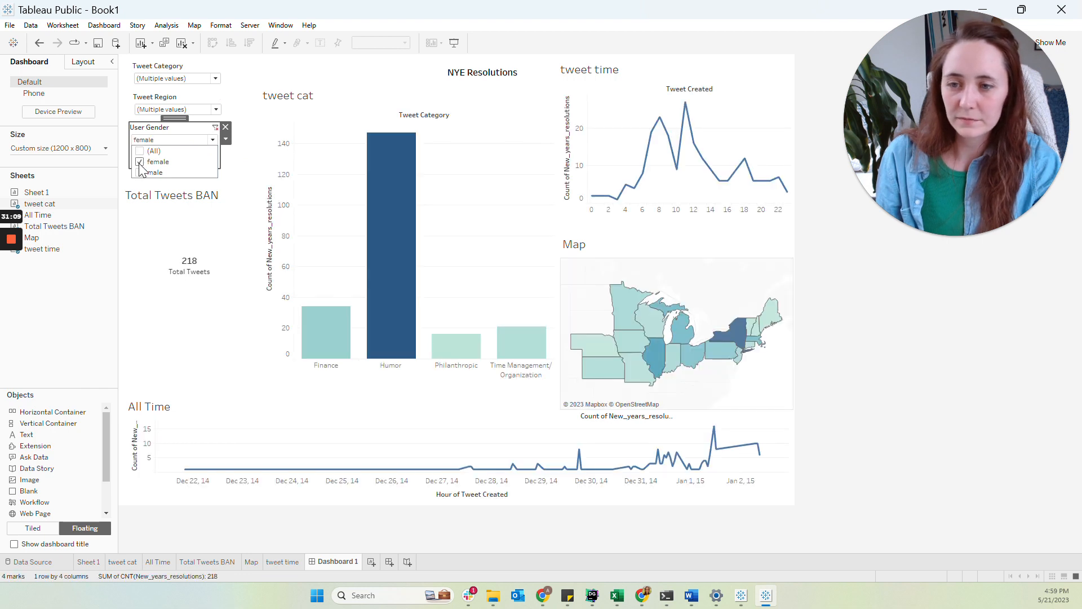
left_click(139, 152)
Reset the Tweet Region and Tweet Category filters to include all values
left_click(154, 110)
left_click(144, 120)
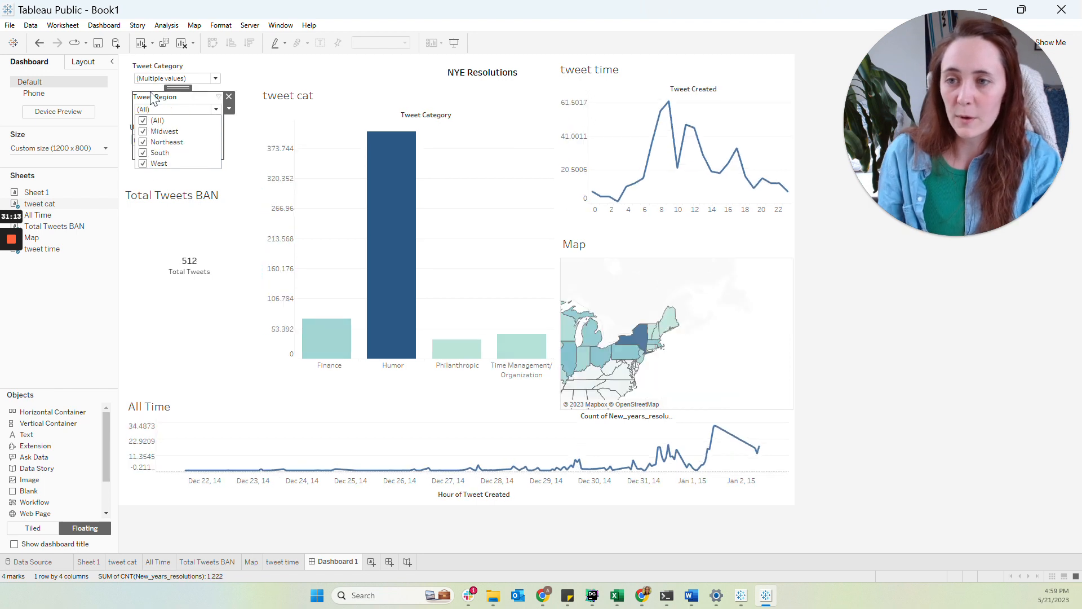
left_click(216, 78)
left_click(143, 102)
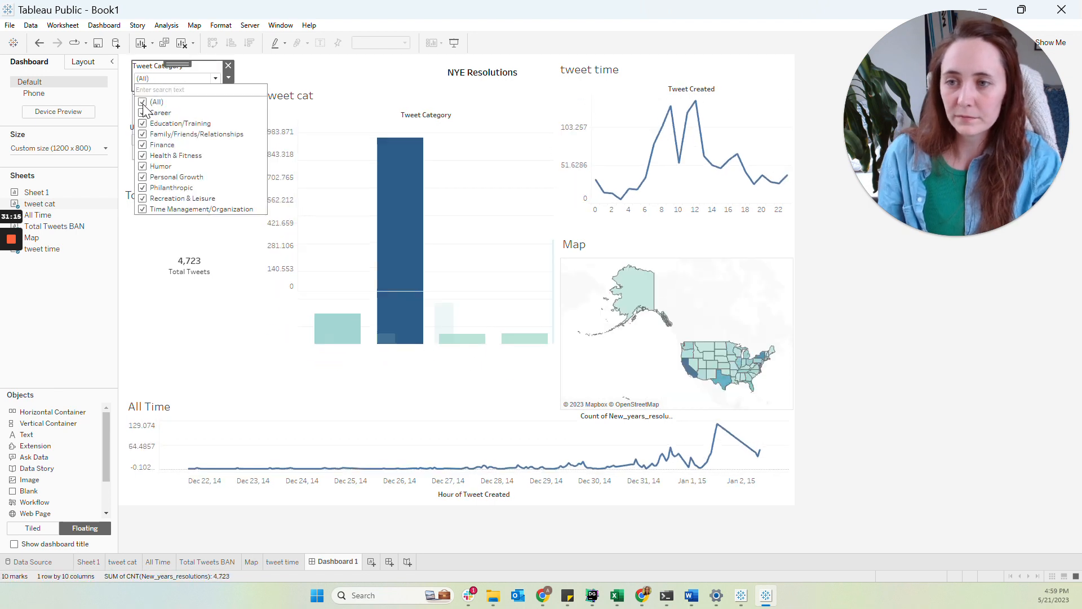
left_click(914, 291)
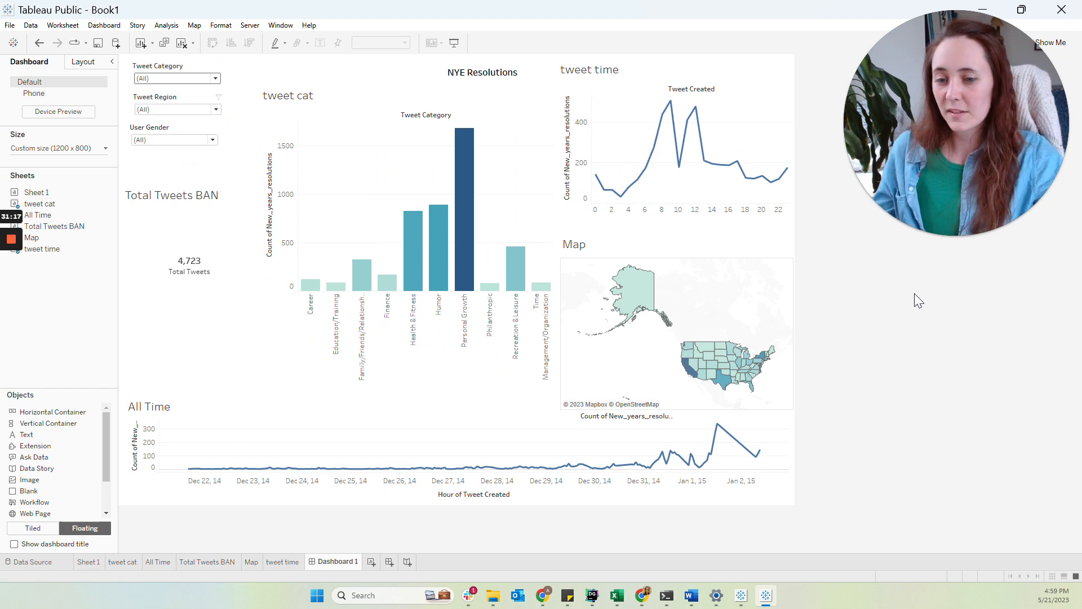
Rename the dashboard tab as First Proj
double_click(330, 562)
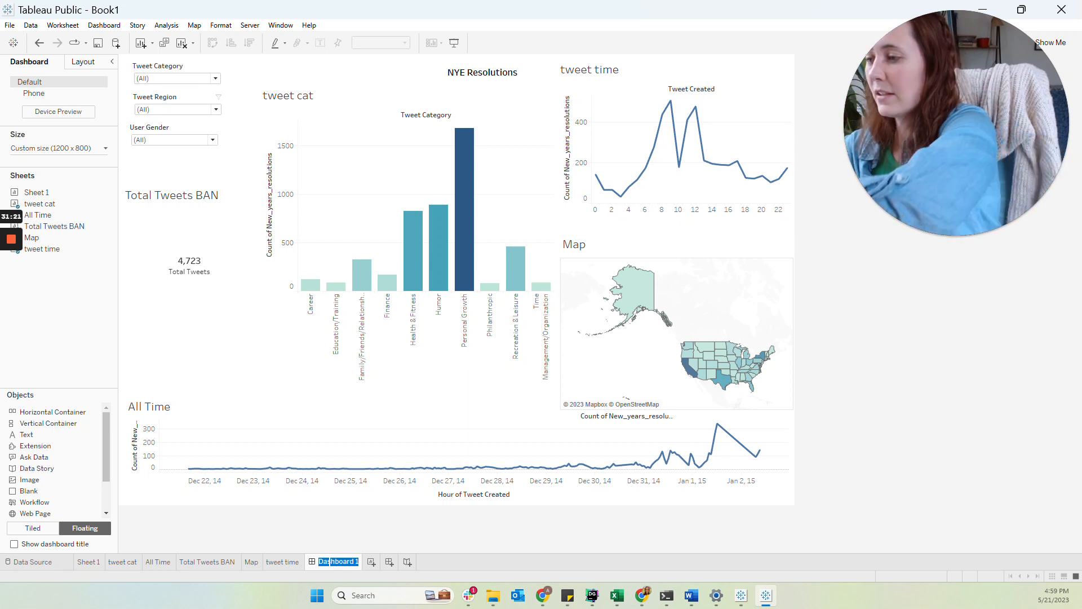
type("NYE")
key("BackSpace")
key("BackSpace")
key("BackSpace")
type("First Proj")
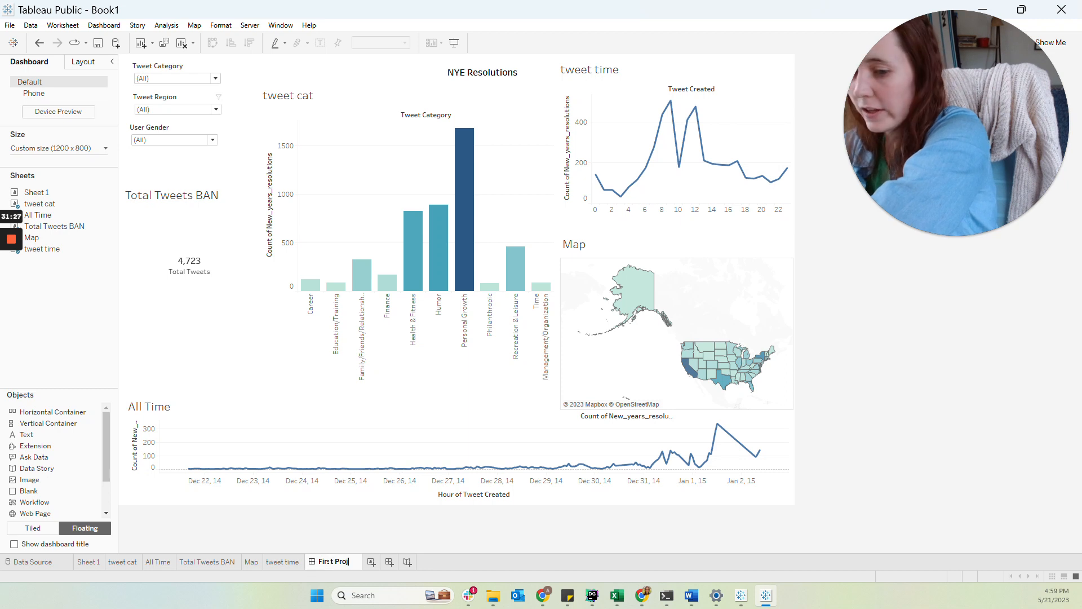
key("Return")
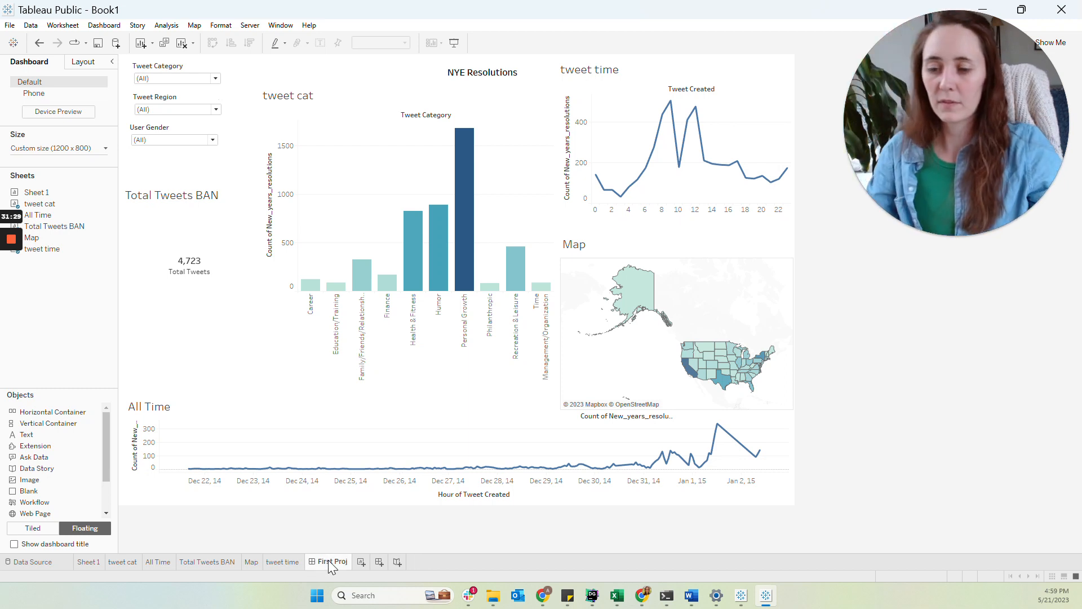
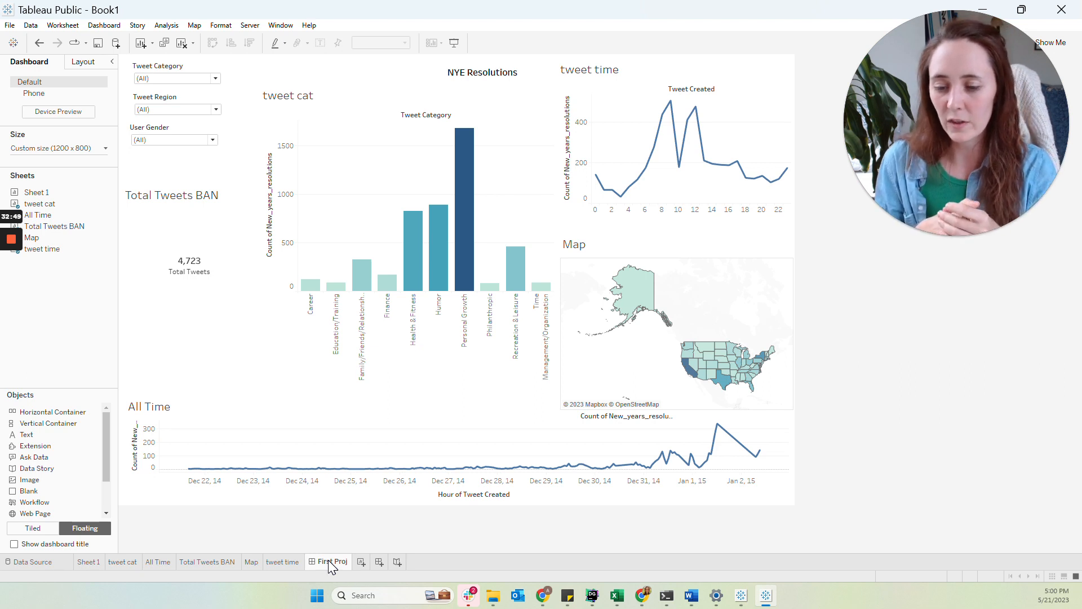
Hide the vertical axis of the tweet cat chart on the dashboard, then undo it
mouse_move(467, 269)
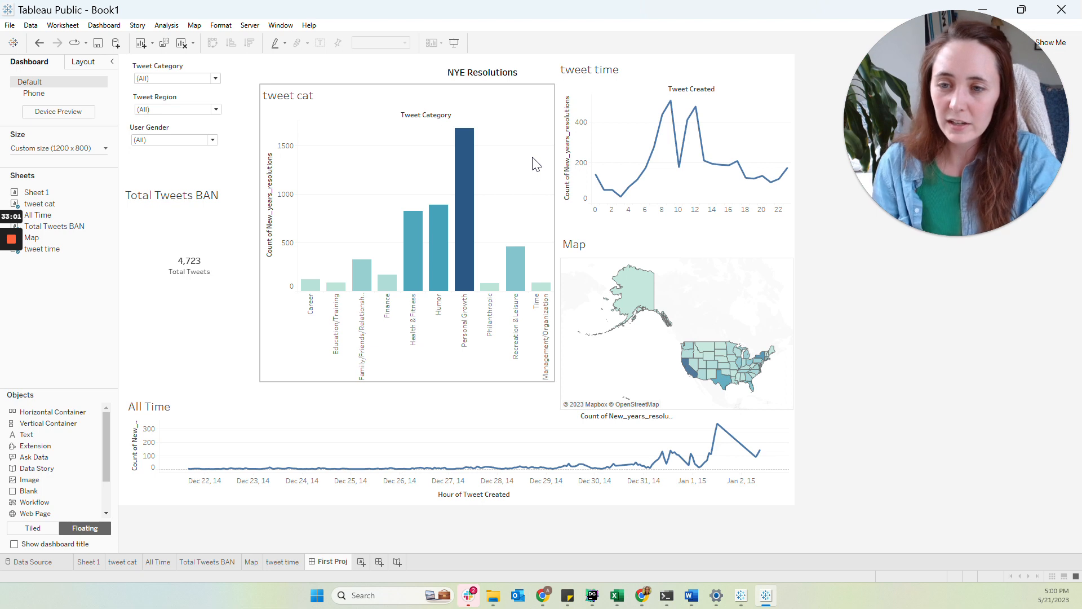
left_click(280, 199)
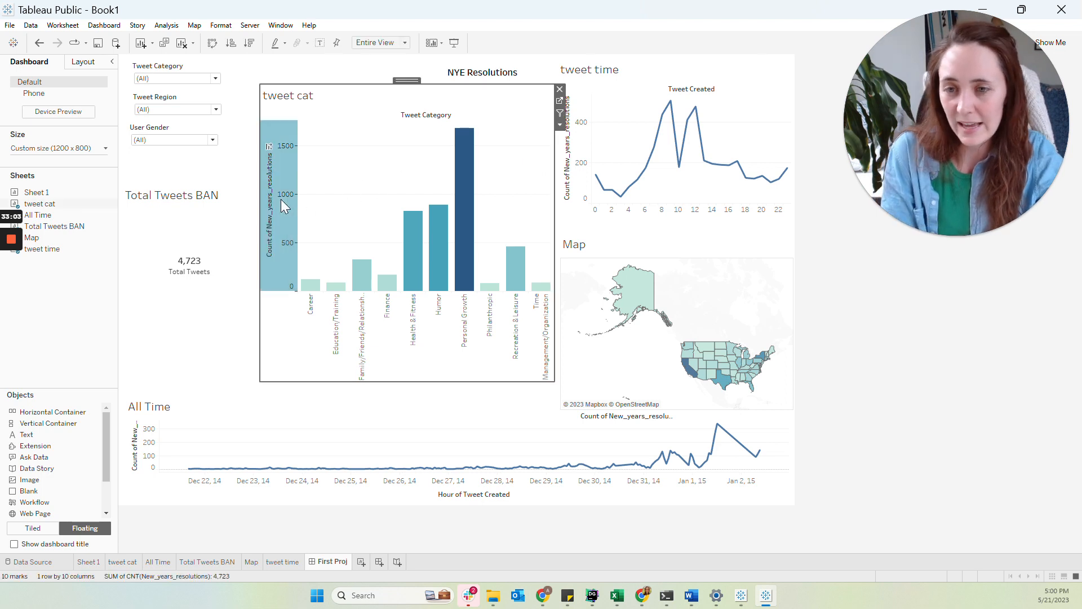
right_click(281, 199)
left_click(304, 266)
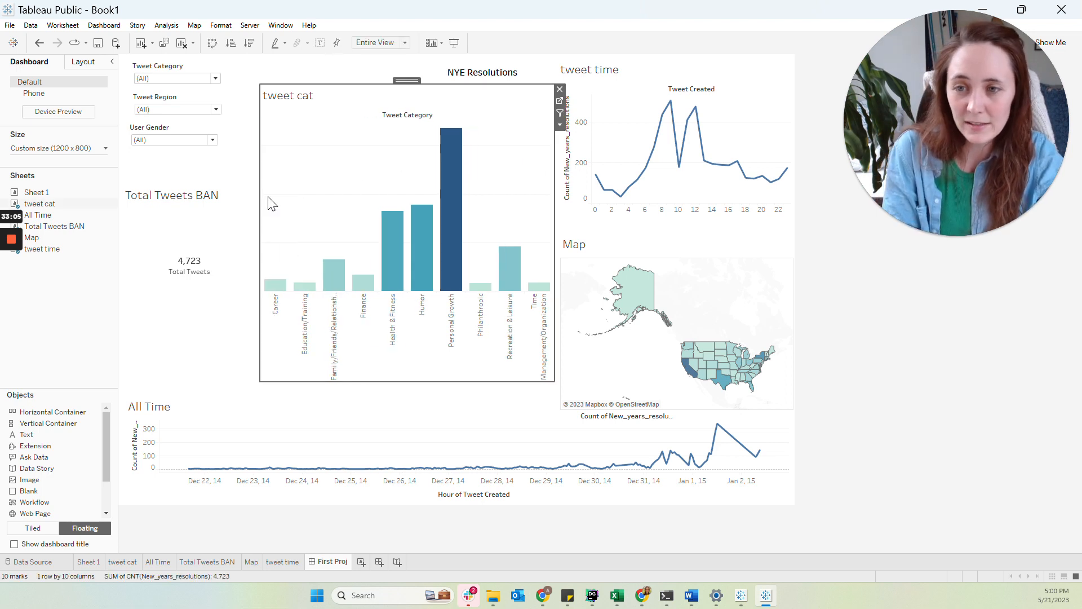
left_click(38, 43)
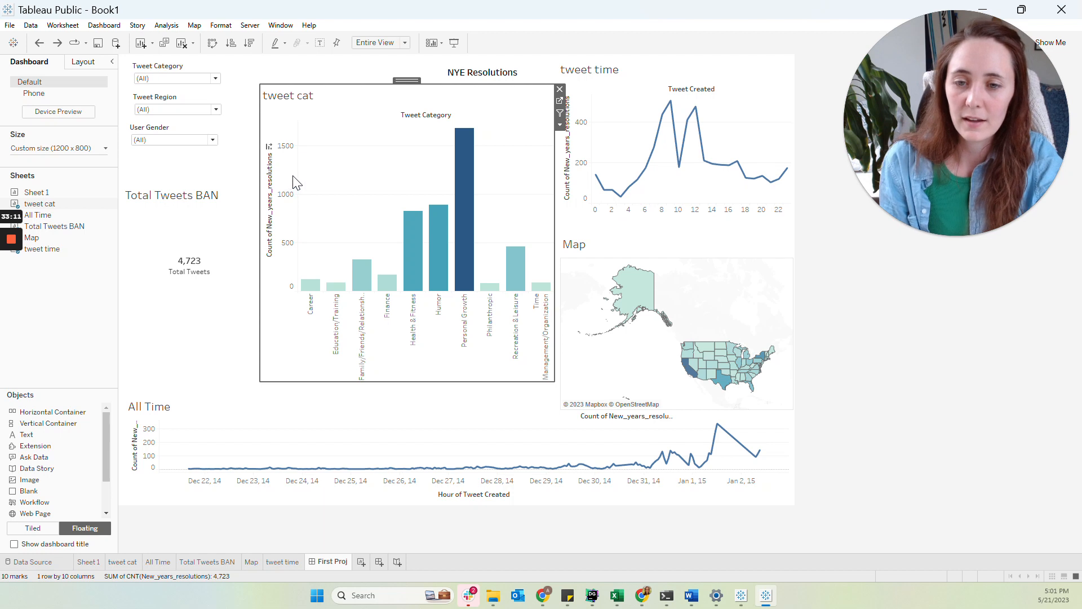
Open the tweet time sheet, try adding Tweet Created as a filter, cancel, and return to the First Proj dashboard
mouse_move(415, 249)
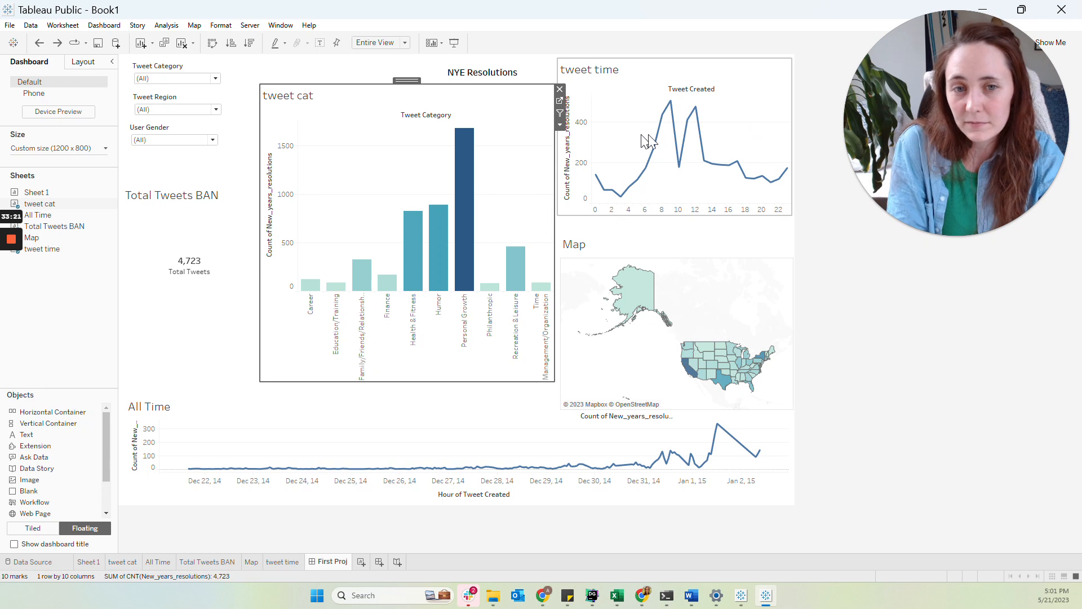
left_click(726, 143)
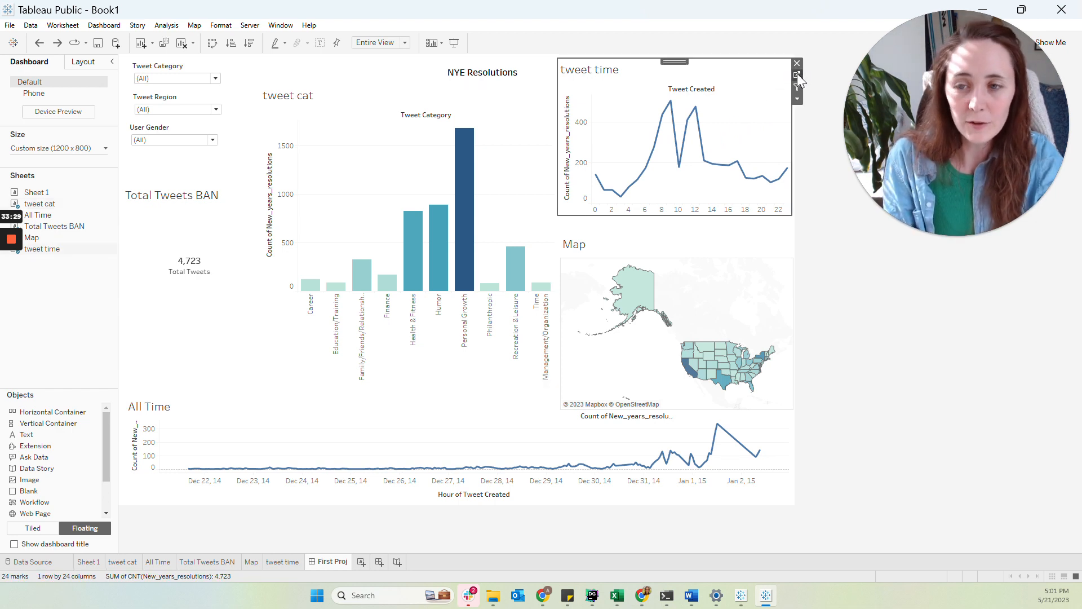
left_click(797, 75)
left_click(48, 141)
left_click_drag(48, 141, 160, 156)
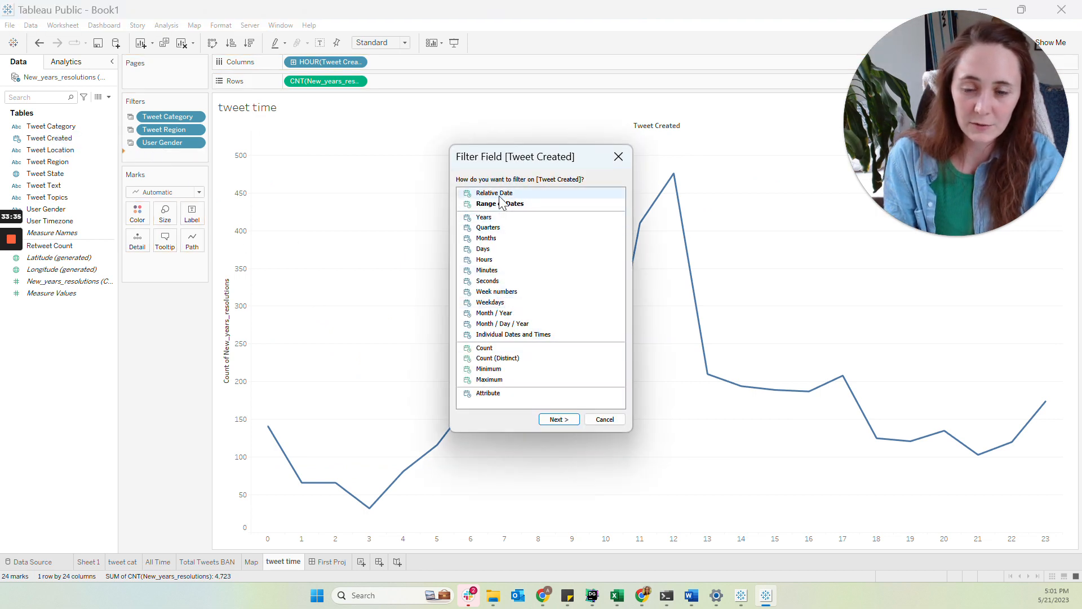
left_click(605, 421)
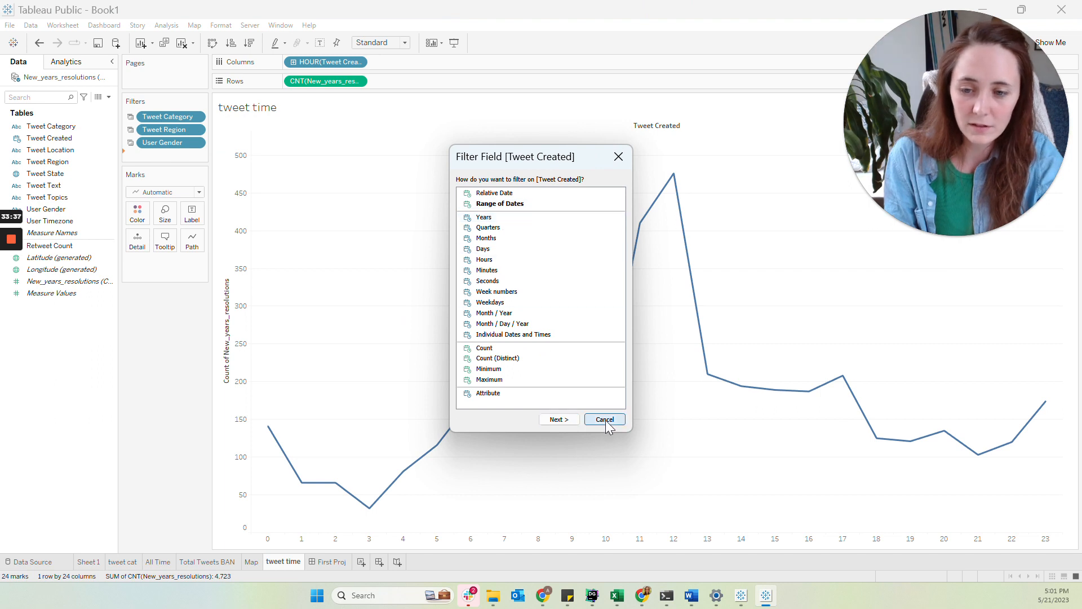
left_click(330, 562)
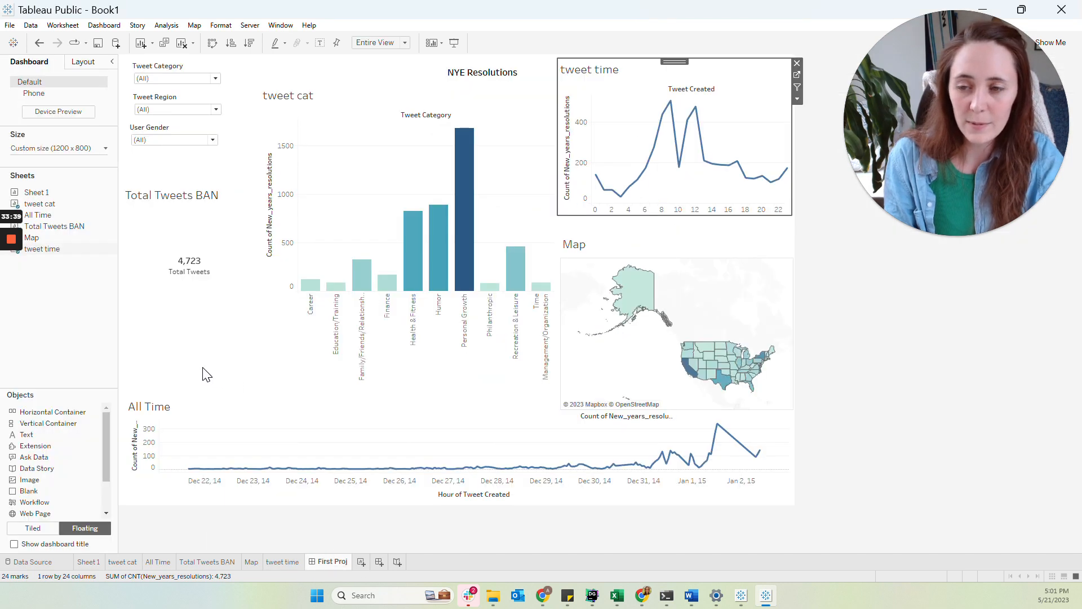